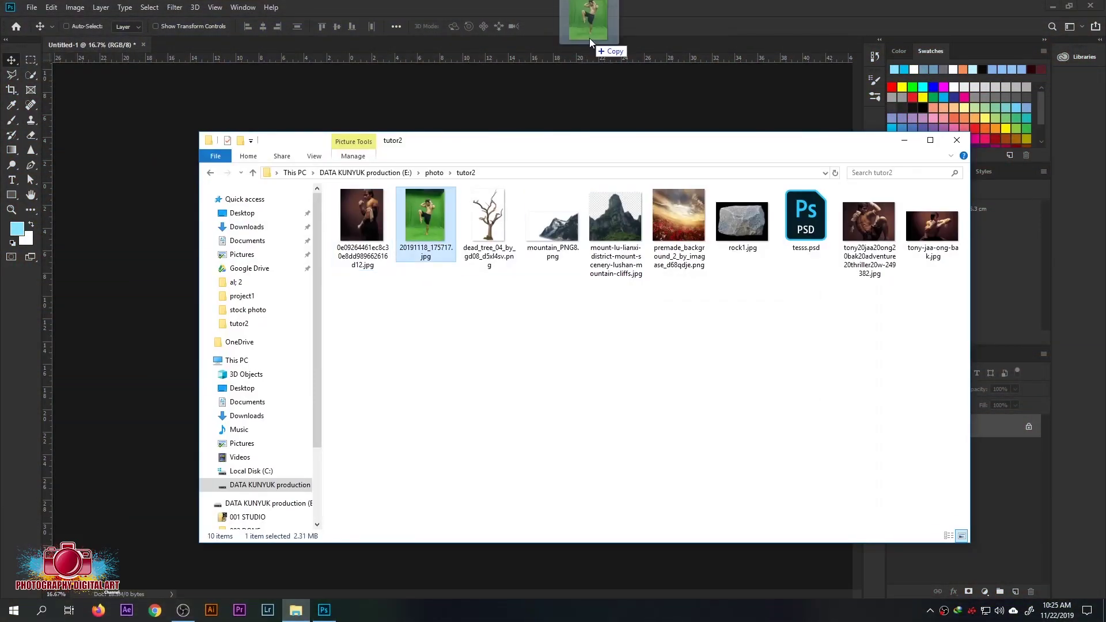
Open the green-screen photo, select the man and copy him onto his own layer
drag(432, 217, 589, 40)
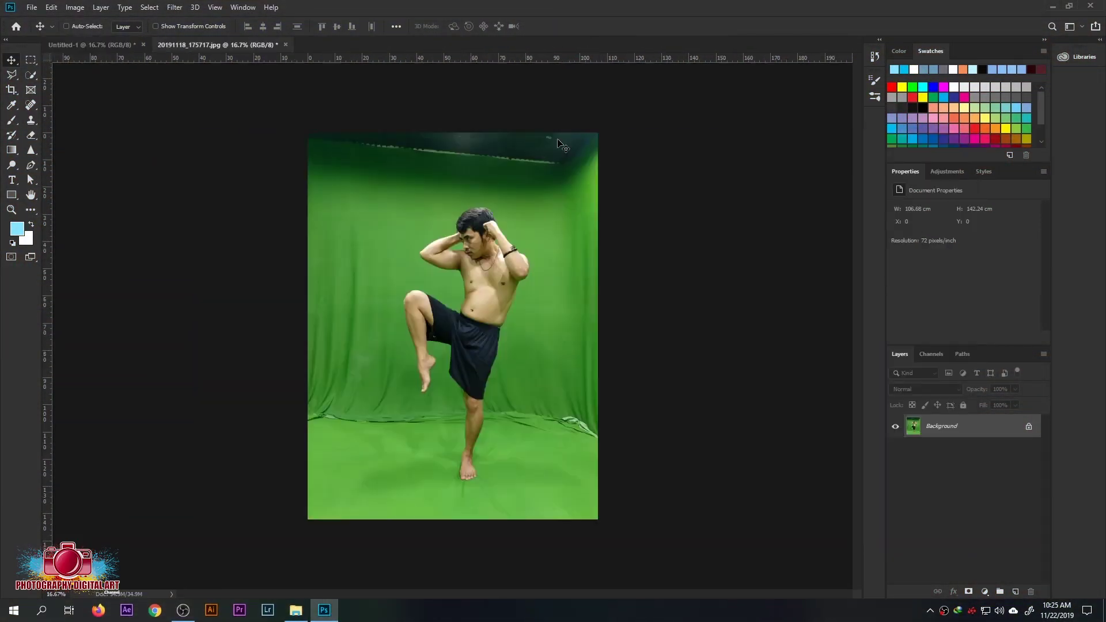
scroll(562, 144, up, 3)
key(w)
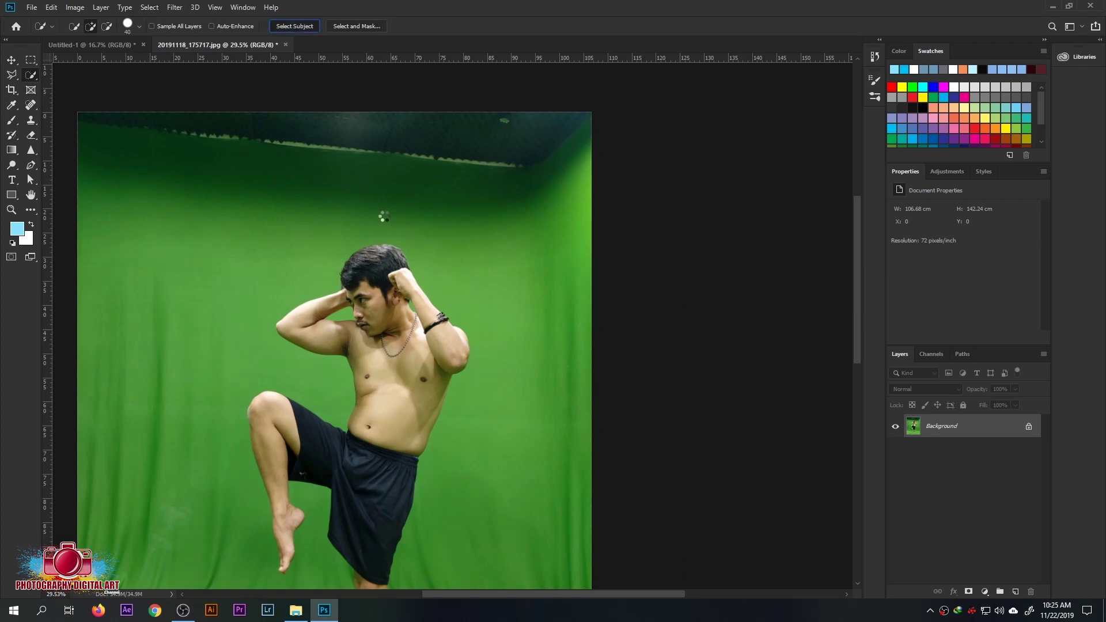
scroll(393, 269, up, 1)
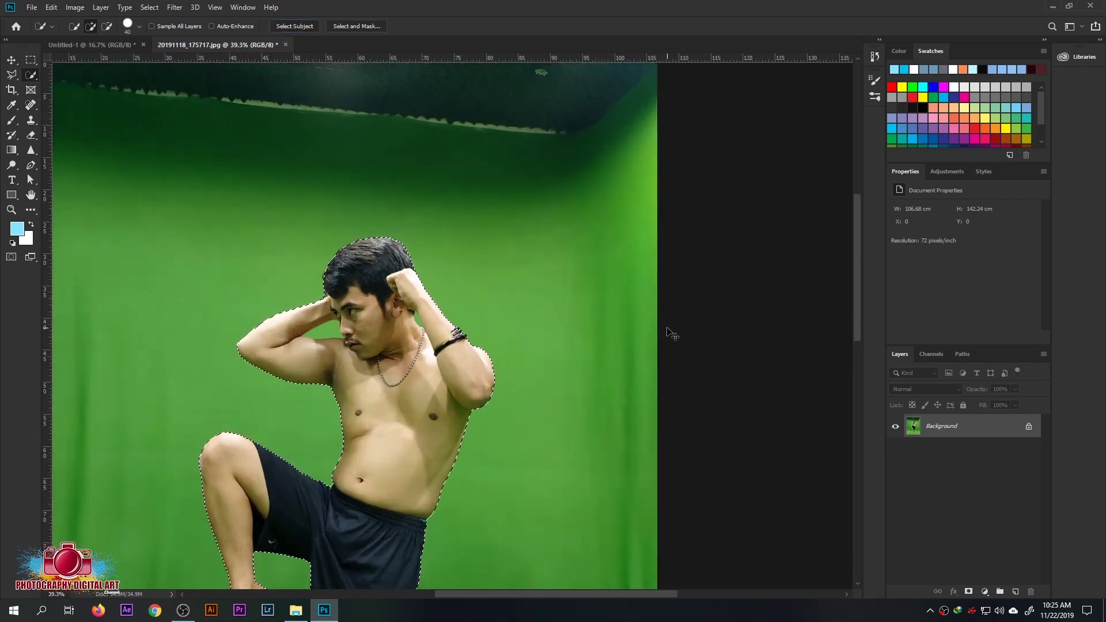
key(ctrl+j)
Move the cut-out man into Untitled-1, close the original photo, and scale him down
key(v)
drag(217, 44, 508, 137)
drag(864, 433, 424, 242)
drag(938, 138, 540, 178)
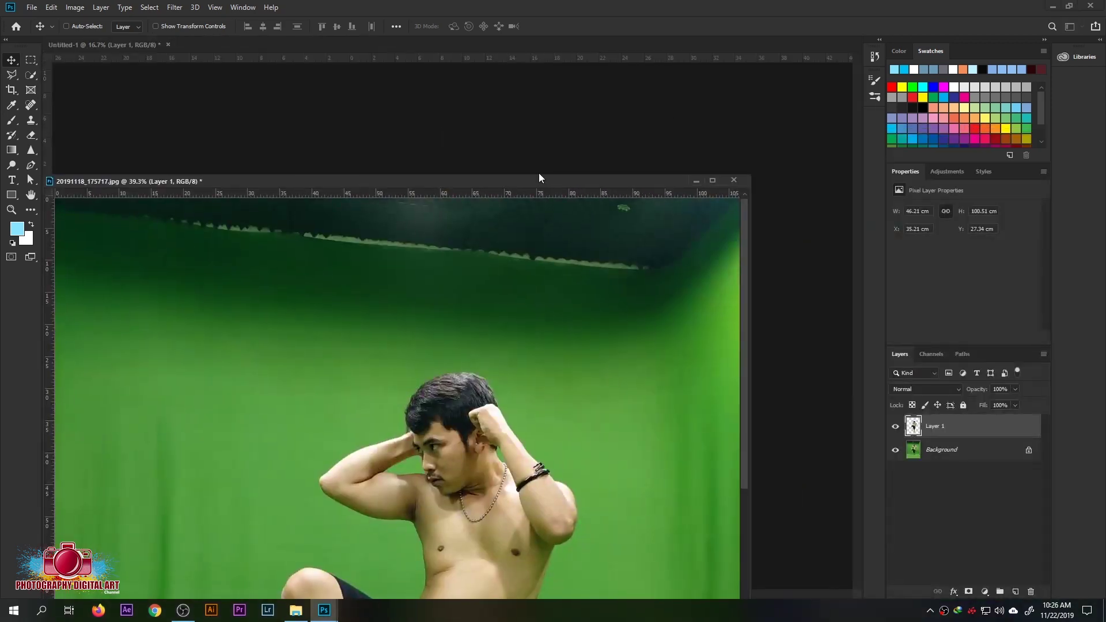
click(734, 180)
click(569, 234)
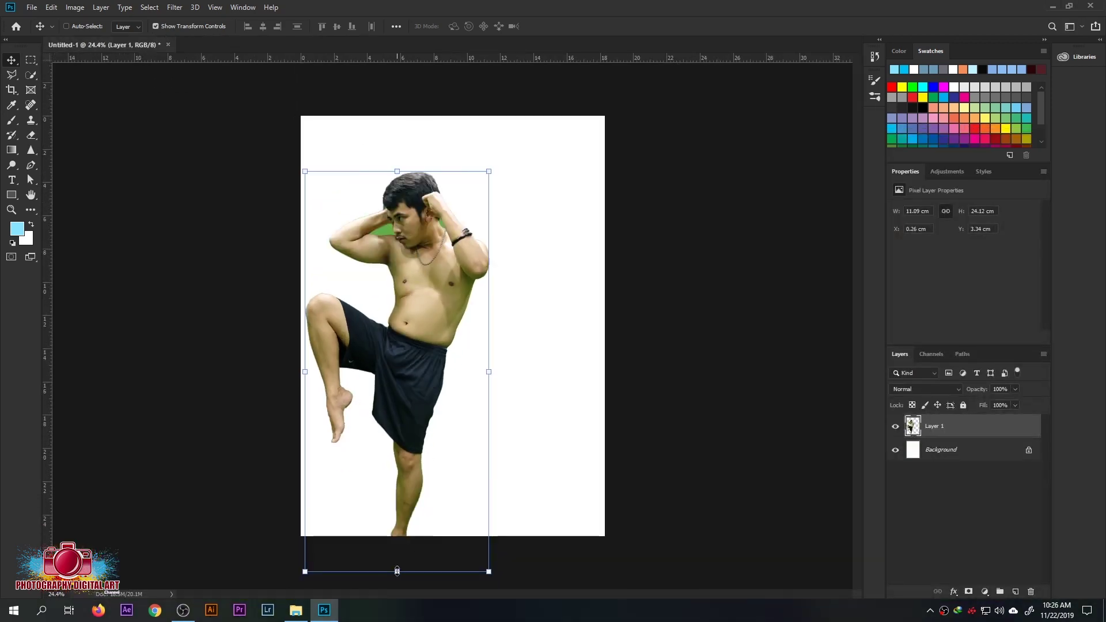
drag(398, 571, 435, 530)
scroll(410, 304, up, 5)
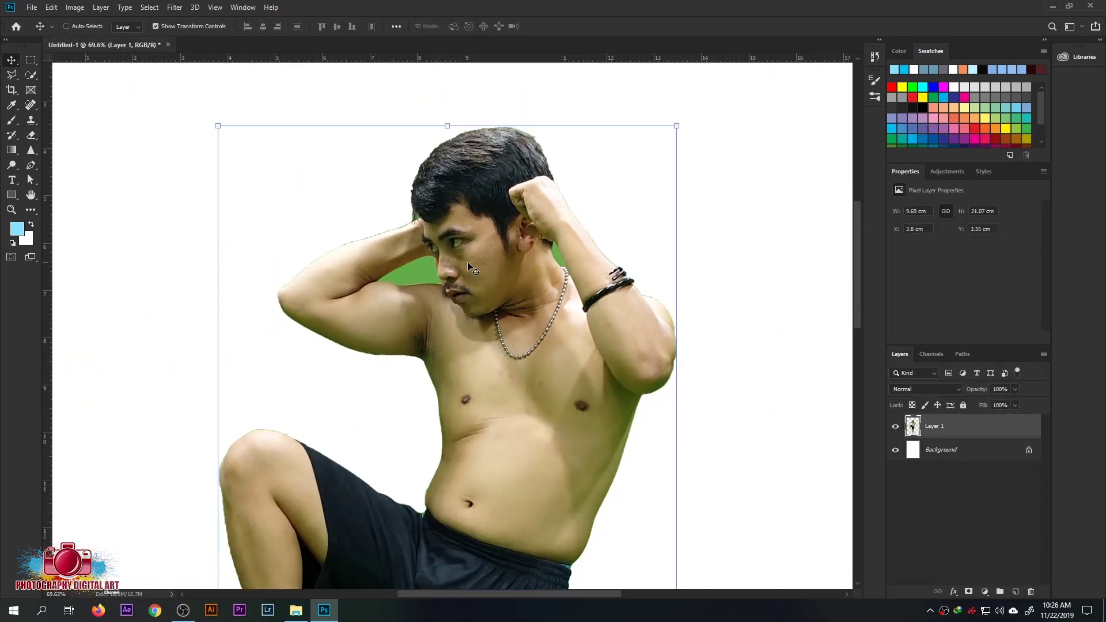
Add a pink ff9999 Solid Color fill layer above the white background
click(1003, 453)
click(987, 594)
click(1015, 389)
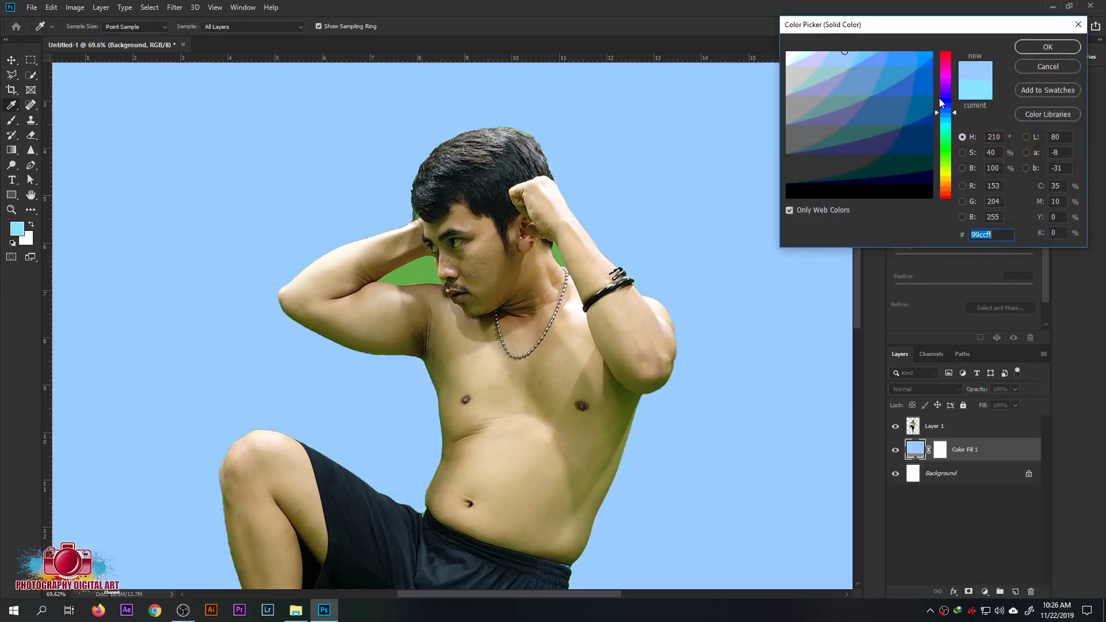
click(945, 62)
click(1046, 47)
click(934, 426)
Pen-trace the green armpit gap, make it a selection, and delete it
key(p)
scroll(536, 314, up, 10)
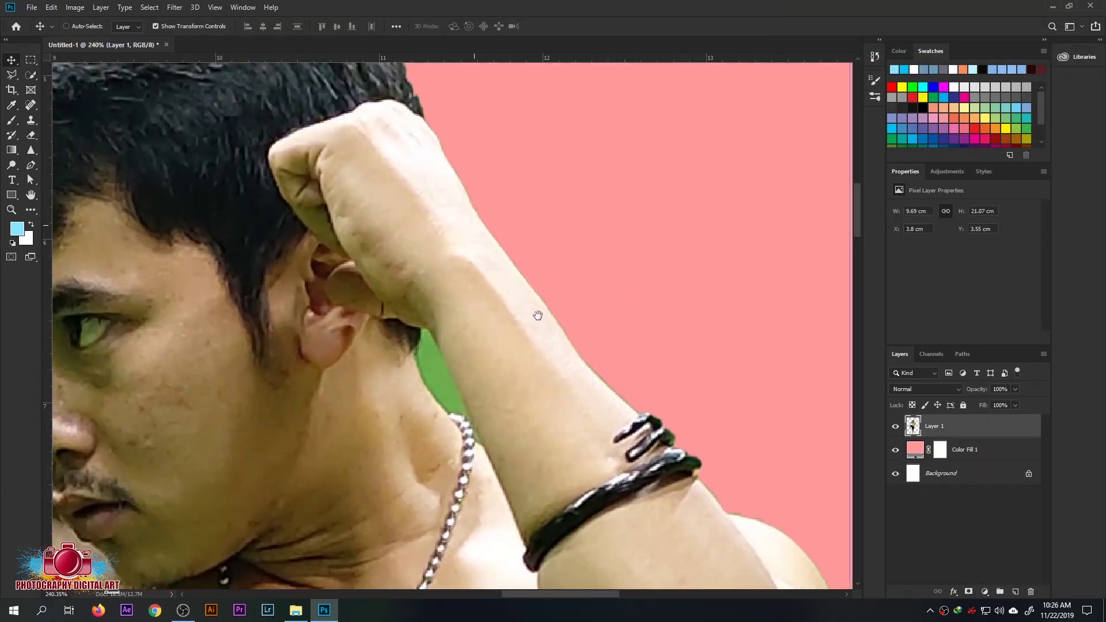
click(464, 329)
click(549, 514)
scroll(522, 506, up, 2)
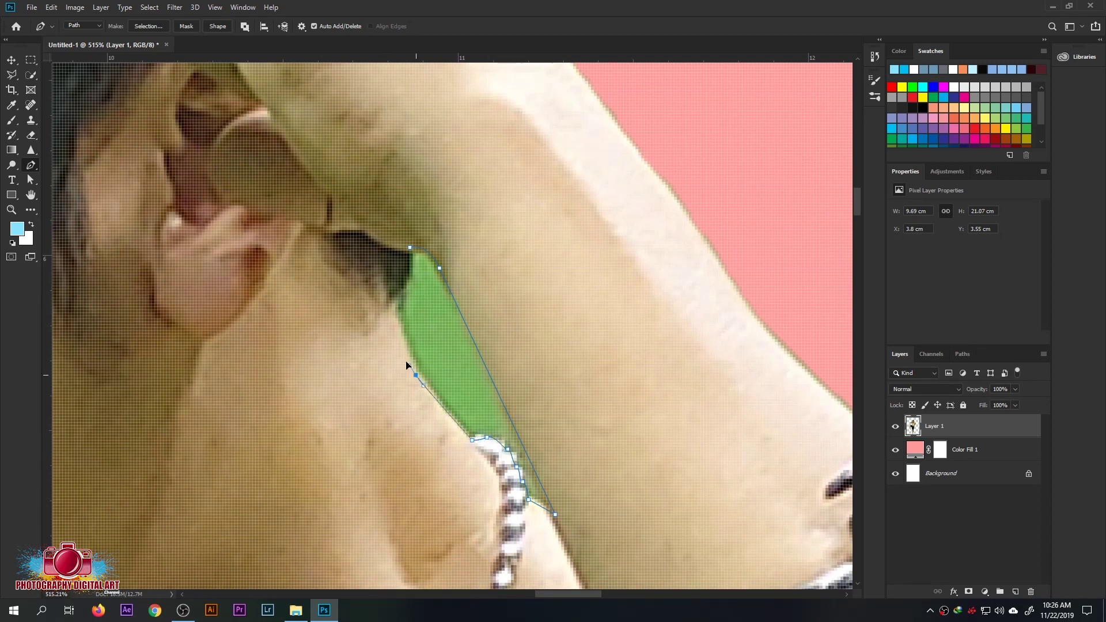
scroll(407, 365, down, 3)
right_click(435, 286)
click(461, 340)
click(612, 163)
key(Delete)
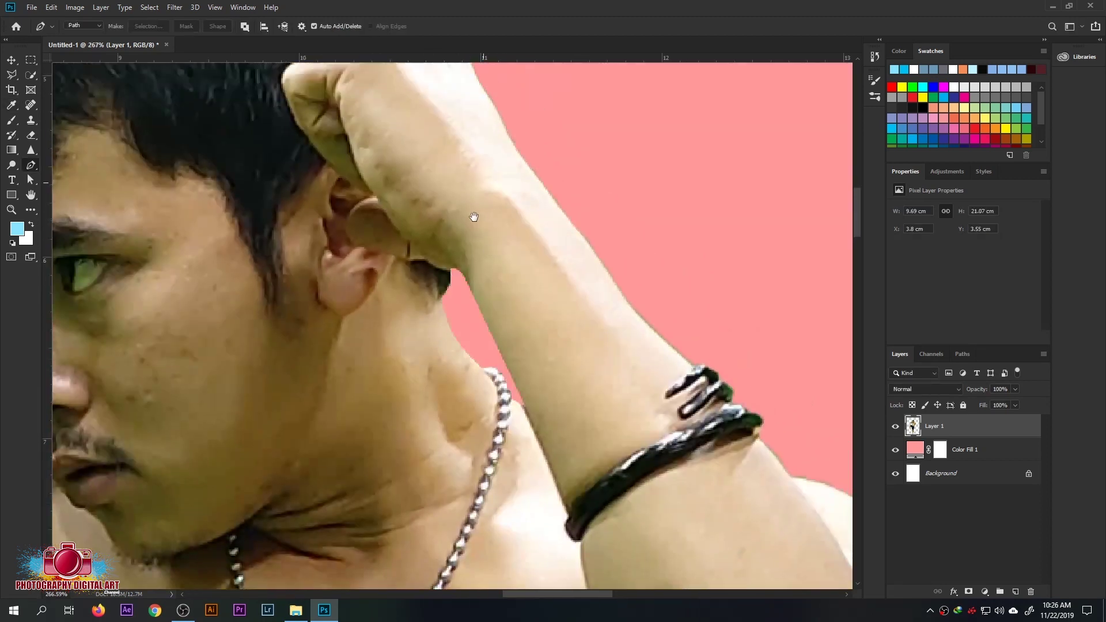
Start the figure's outline path along the raised arm, past the bracelet and elbow
drag(474, 216, 307, 193)
scroll(526, 448, up, 2)
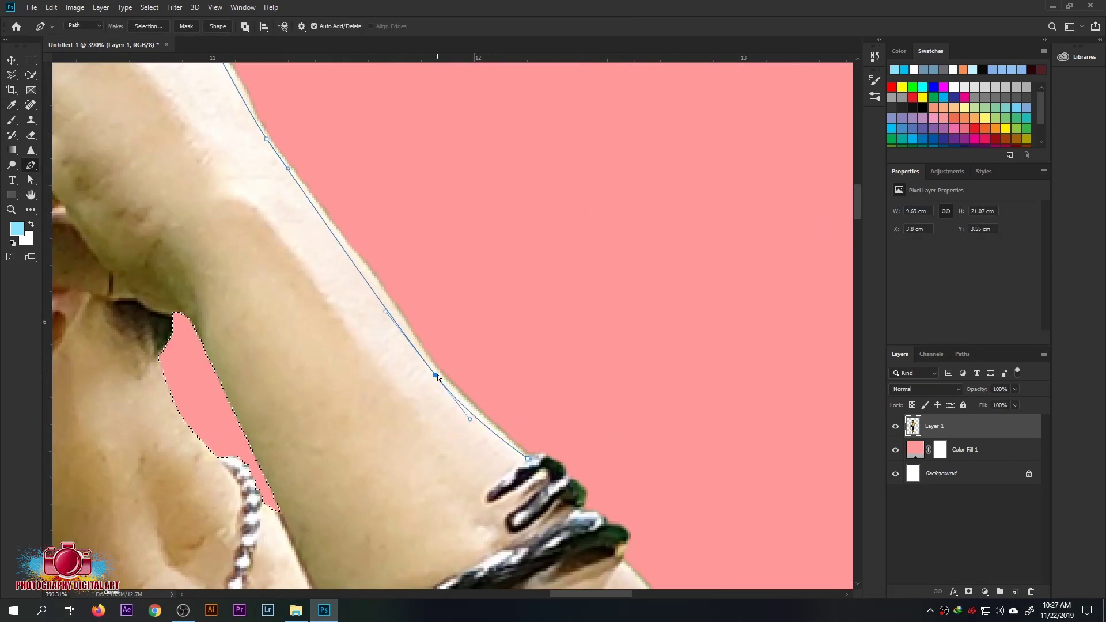
scroll(525, 448, up, 2)
click(582, 482)
scroll(585, 488, down, 2)
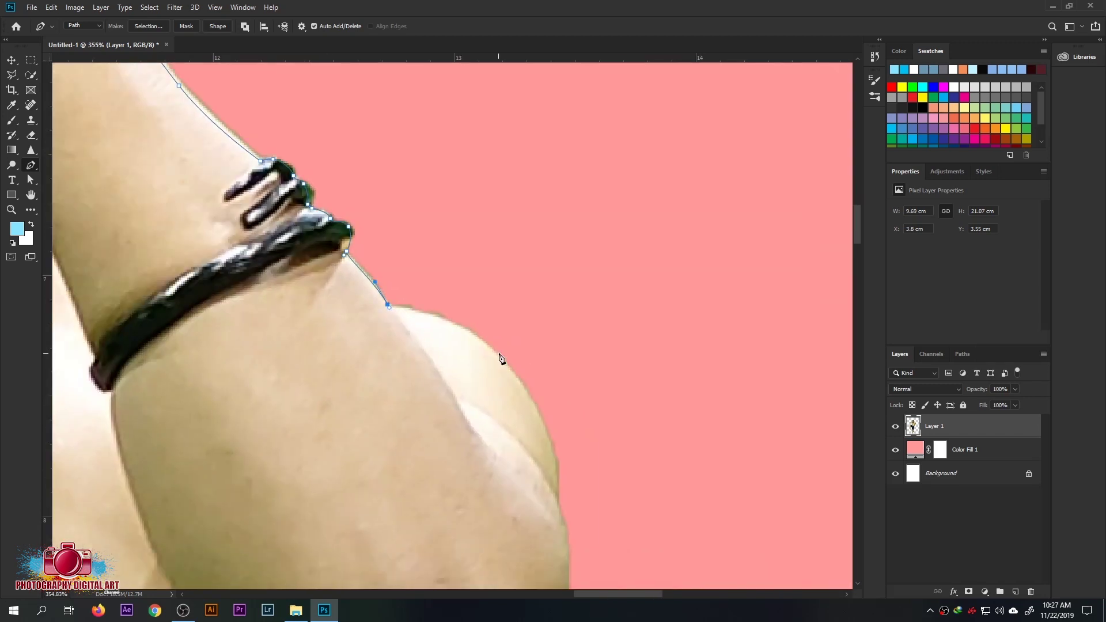
scroll(432, 346, down, 5)
drag(363, 416, 382, 395)
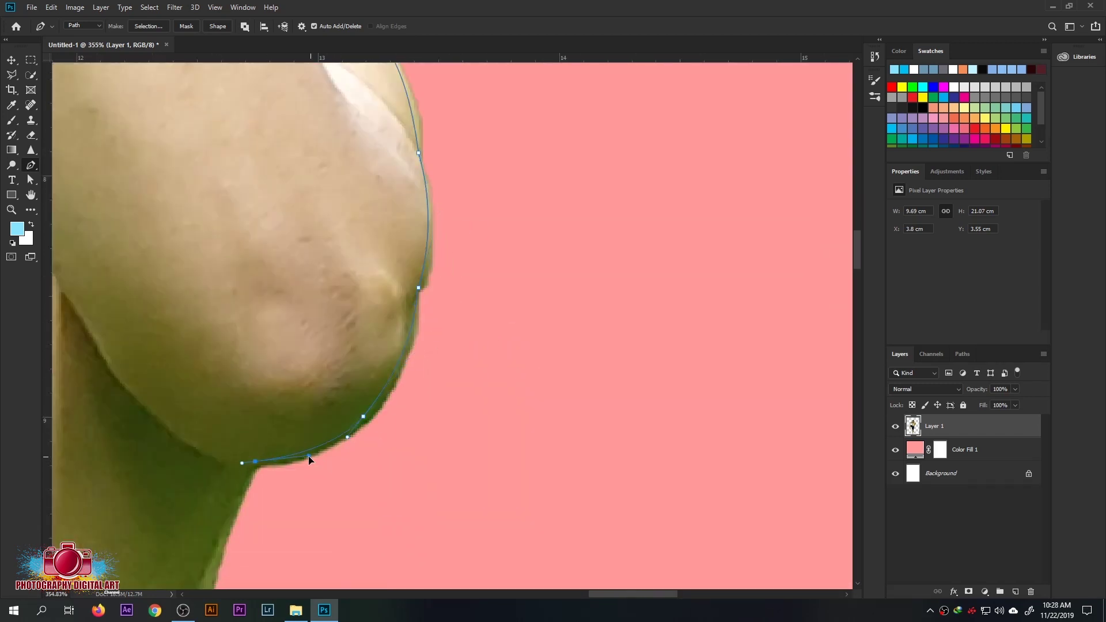
scroll(309, 459, down, 5)
scroll(309, 460, down, 5)
drag(336, 231, 325, 242)
scroll(325, 243, up, 2)
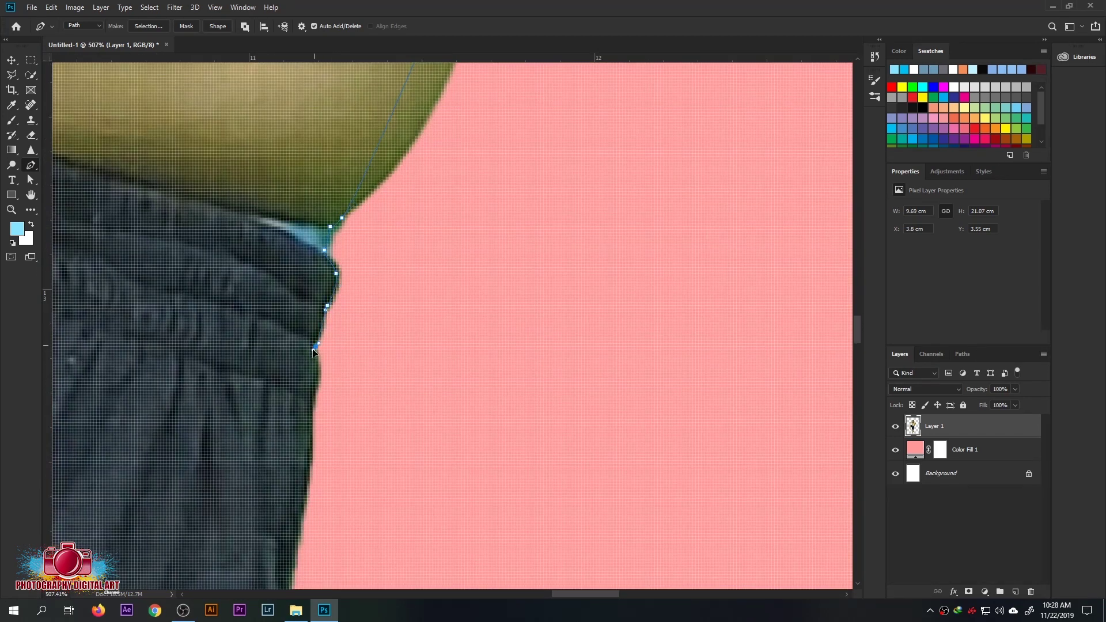
scroll(315, 351, down, 3)
scroll(346, 346, down, 5)
scroll(363, 375, down, 5)
drag(356, 396, 357, 402)
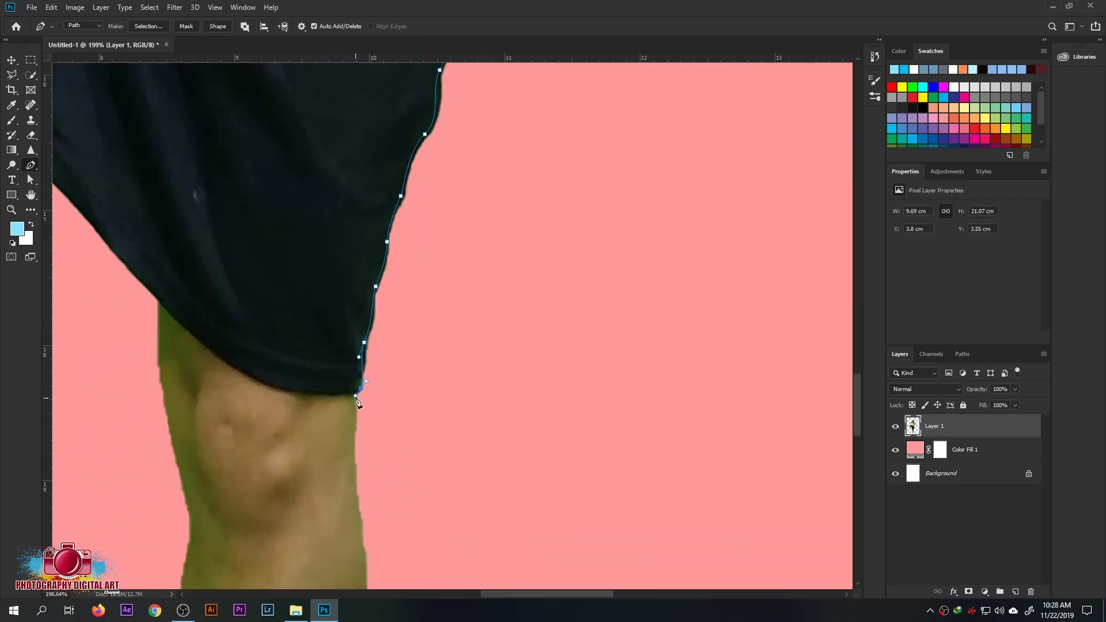
scroll(375, 348, down, 5)
scroll(383, 227, down, 5)
scroll(371, 244, down, 5)
drag(250, 376, 252, 348)
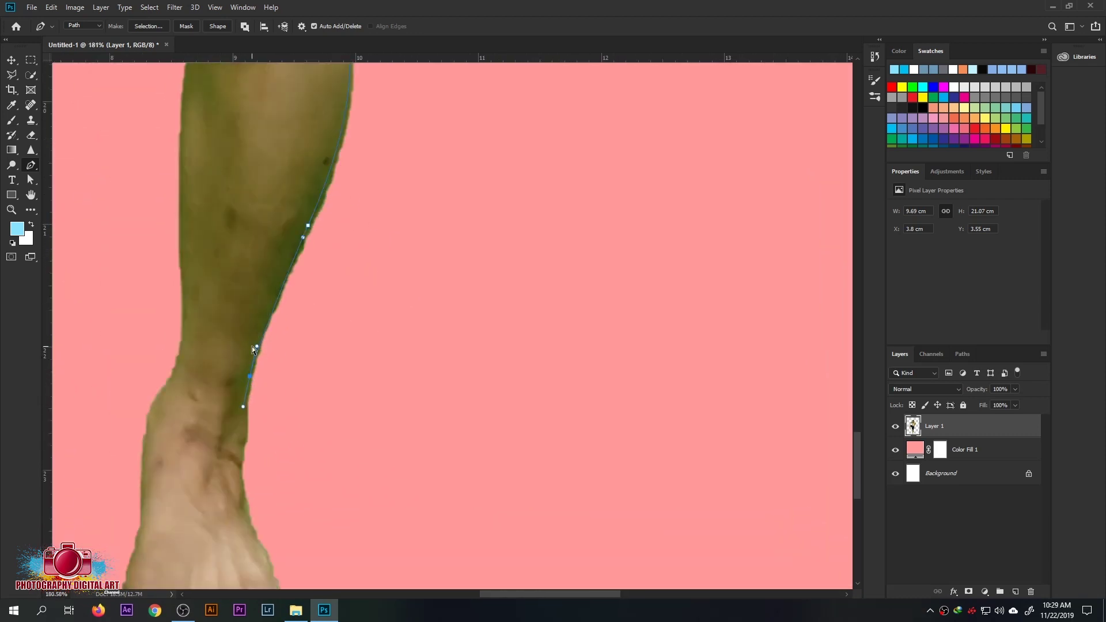
scroll(252, 348, down, 5)
scroll(240, 350, up, 1)
drag(298, 415, 292, 419)
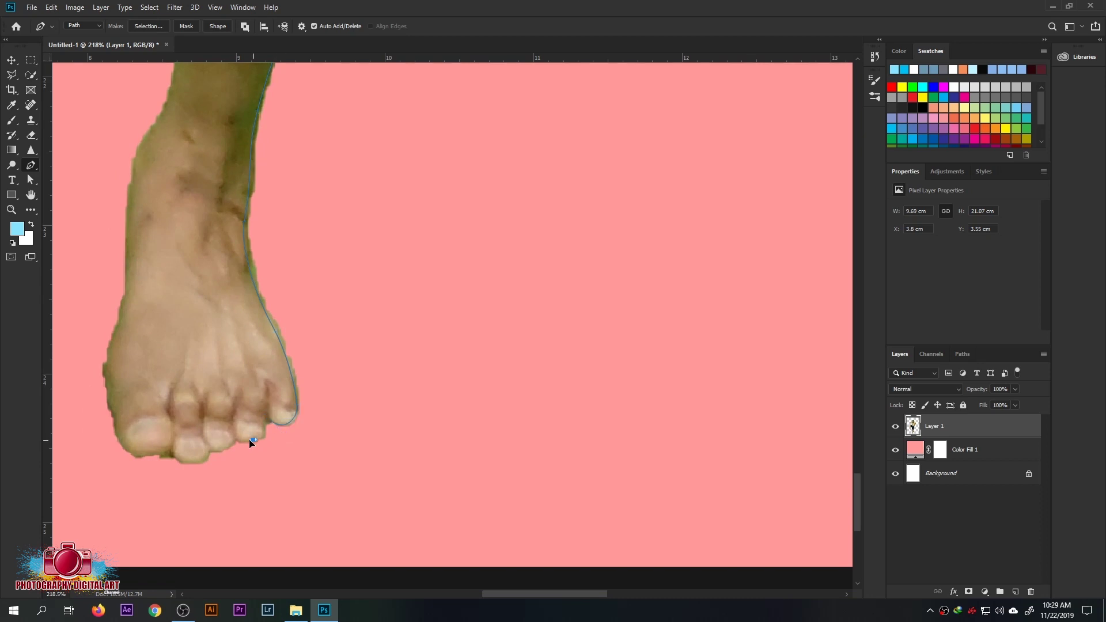
Continue the outline path along the toes, the shorts and the toe tip
scroll(269, 421, left, 5)
click(382, 396)
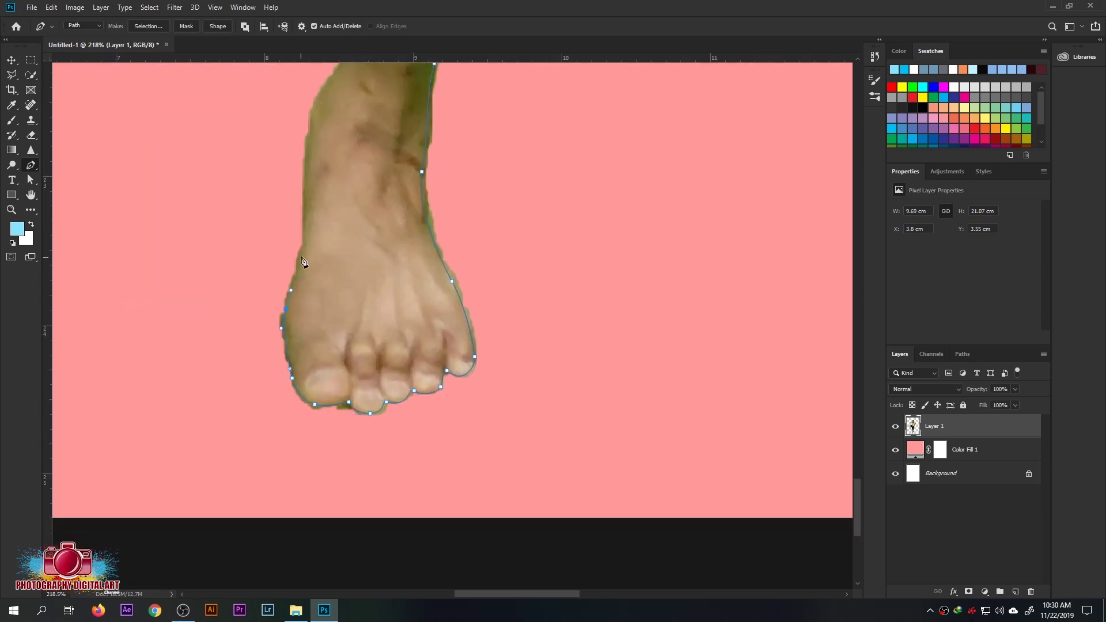
scroll(303, 262, up, 5)
scroll(303, 234, up, 5)
scroll(303, 242, up, 5)
drag(314, 175, 470, 399)
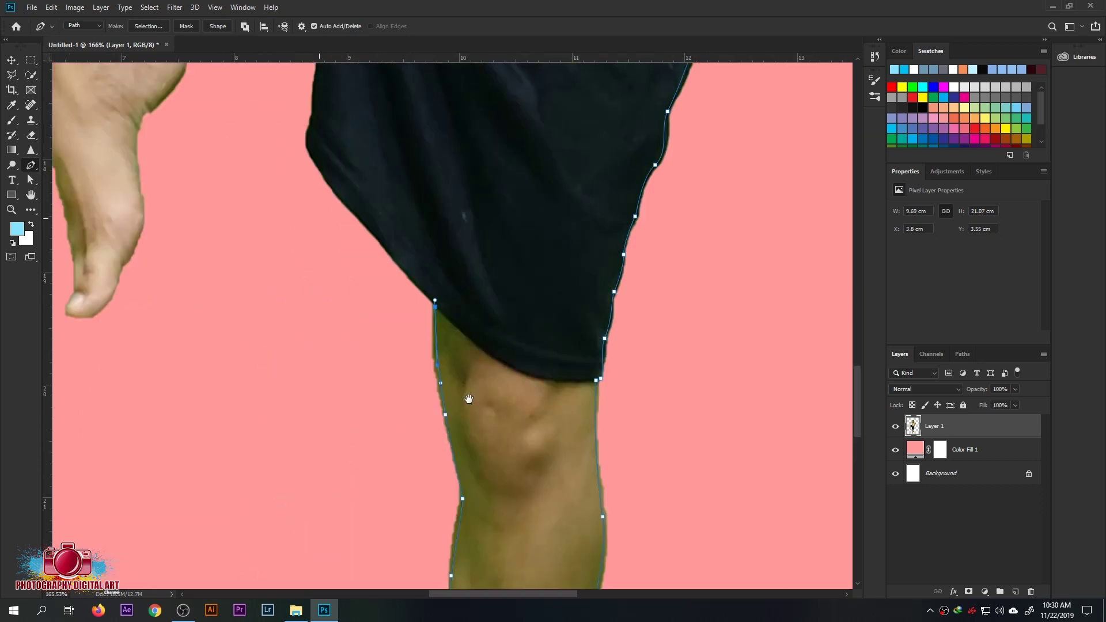
scroll(469, 400, up, 5)
scroll(464, 388, left, 5)
drag(487, 310, 474, 306)
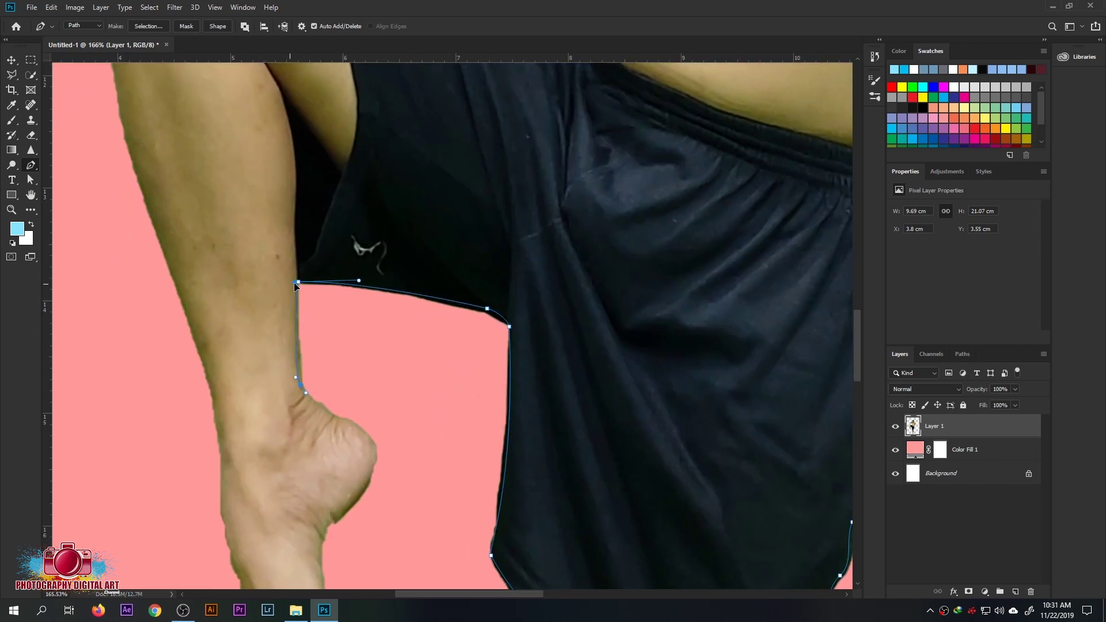
scroll(385, 459, up, 3)
scroll(344, 429, down, 3)
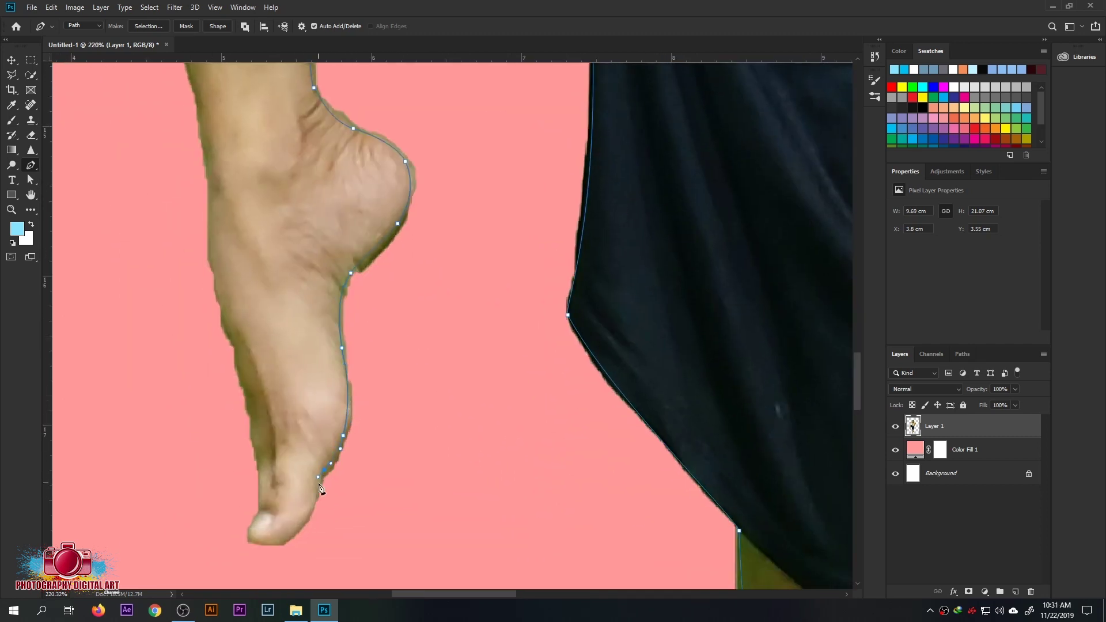
scroll(320, 489, down, 1)
scroll(321, 488, left, 1)
drag(306, 506, 290, 506)
Extend the outline path up the shin's edge and around the knee
click(253, 254)
scroll(252, 255, down, 2)
click(288, 314)
scroll(288, 315, up, 3)
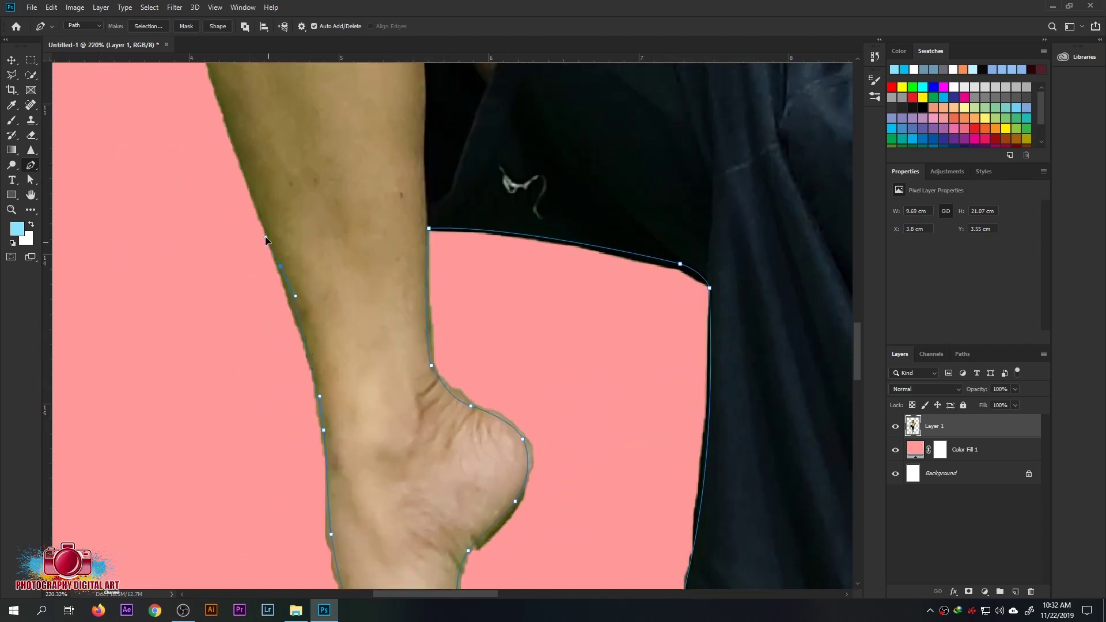
click(268, 239)
scroll(268, 238, up, 3)
click(247, 182)
click(254, 158)
click(271, 121)
click(282, 112)
scroll(242, 268, up, 3)
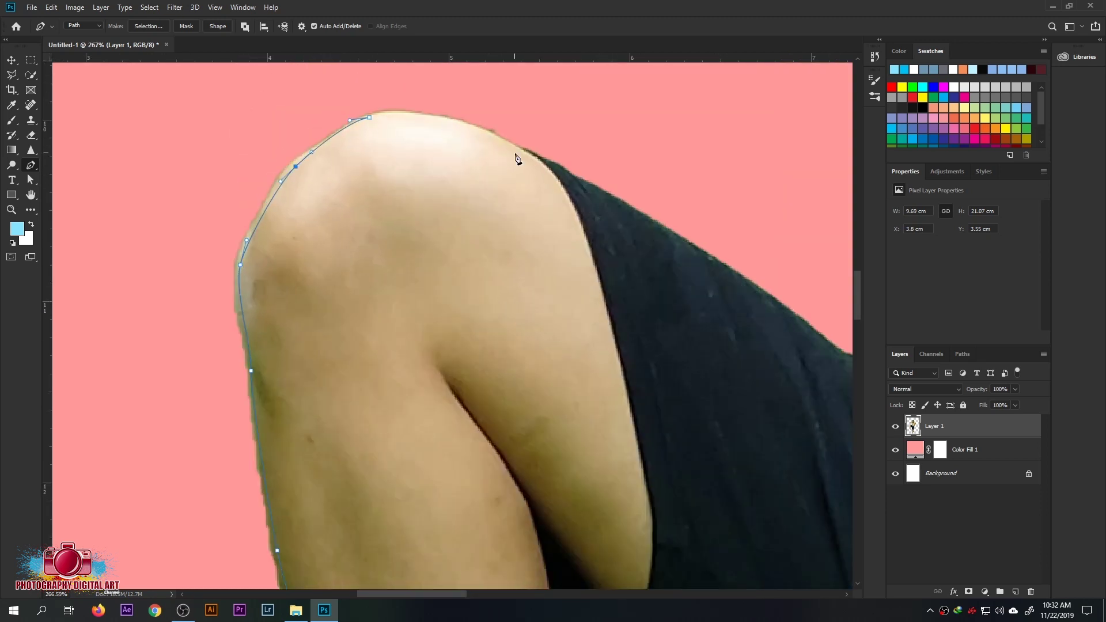
Carry the path over the raised knee, shorts, waist, under the arm and along the forearm
drag(528, 151, 535, 155)
drag(533, 155, 398, 177)
drag(578, 270, 219, 202)
click(411, 341)
drag(442, 354, 453, 367)
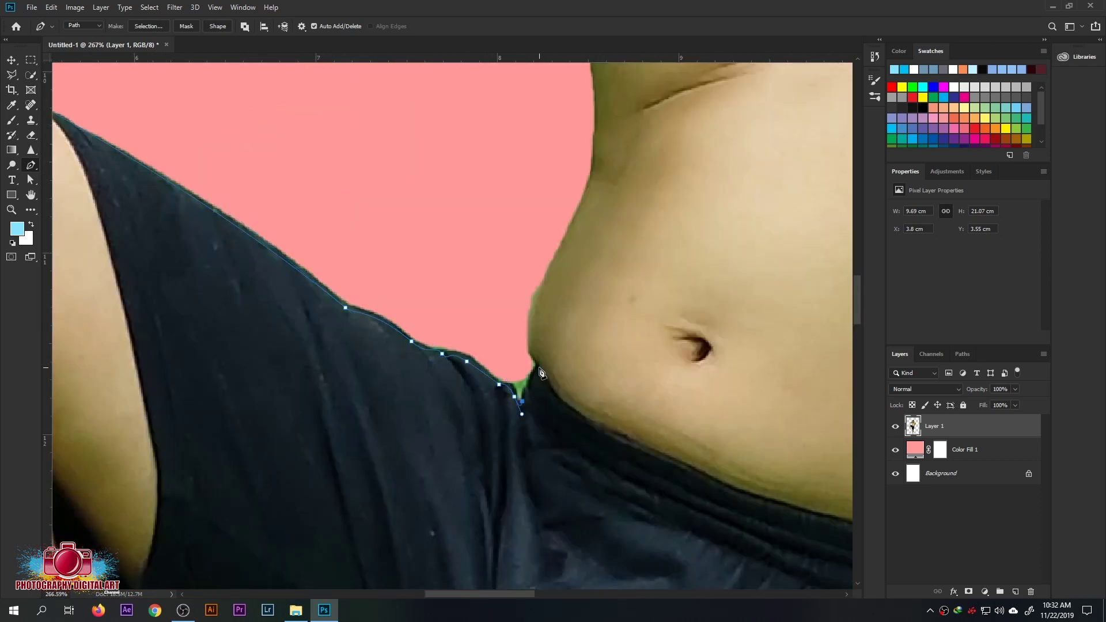
drag(590, 195, 523, 422)
click(557, 265)
drag(404, 231, 551, 391)
click(421, 286)
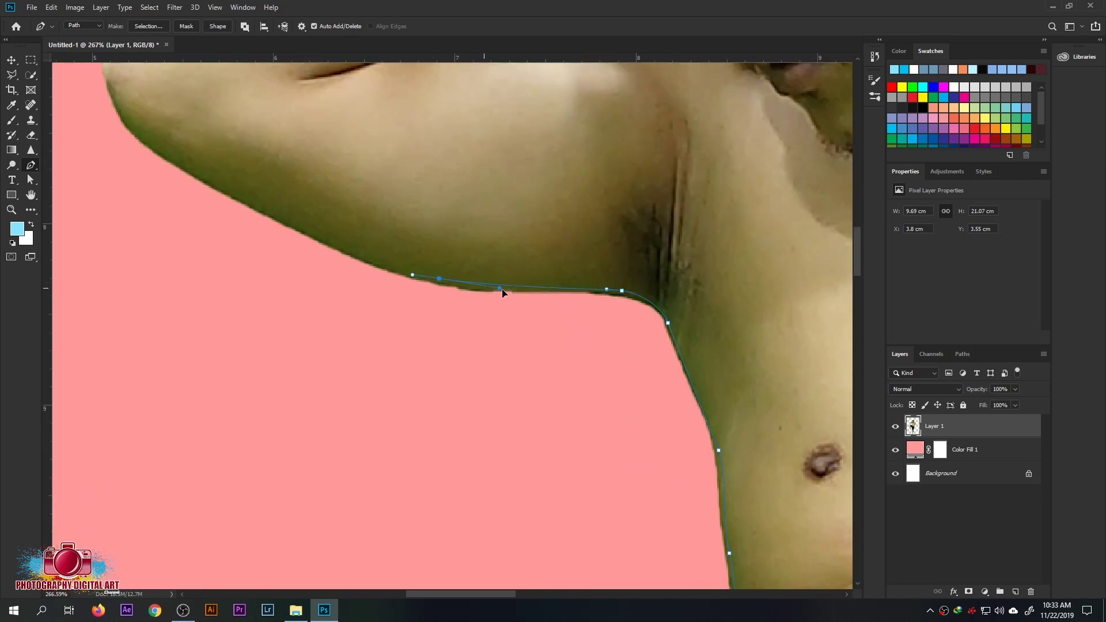
drag(346, 173, 532, 322)
drag(373, 260, 557, 371)
drag(331, 187, 293, 349)
click(513, 167)
drag(513, 168, 415, 266)
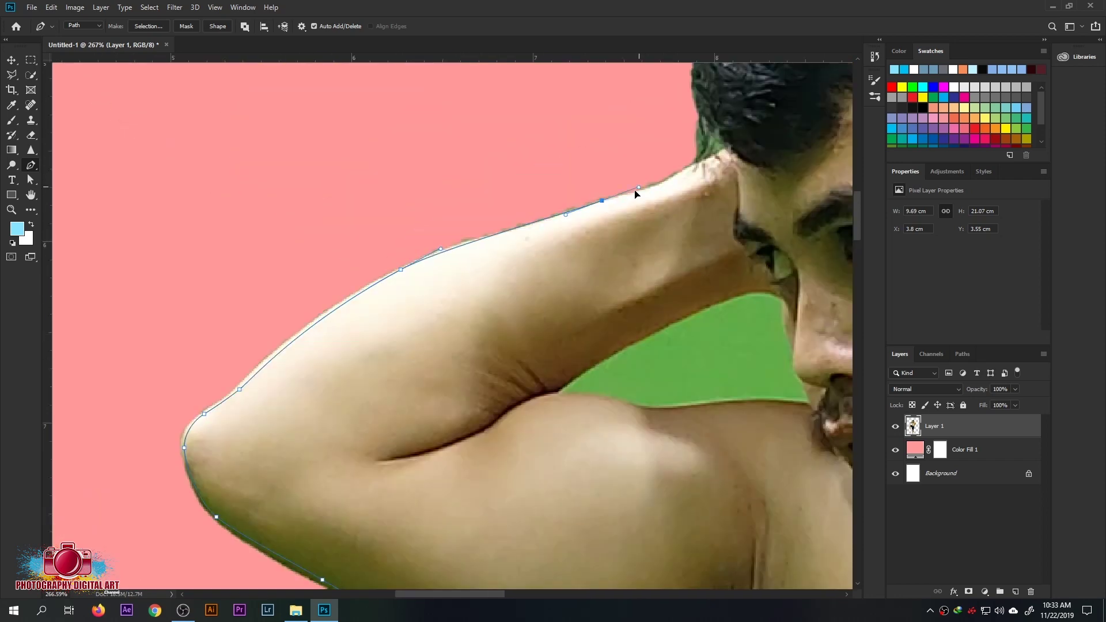
drag(638, 193, 580, 236)
drag(683, 188, 678, 198)
scroll(541, 317, down, 5)
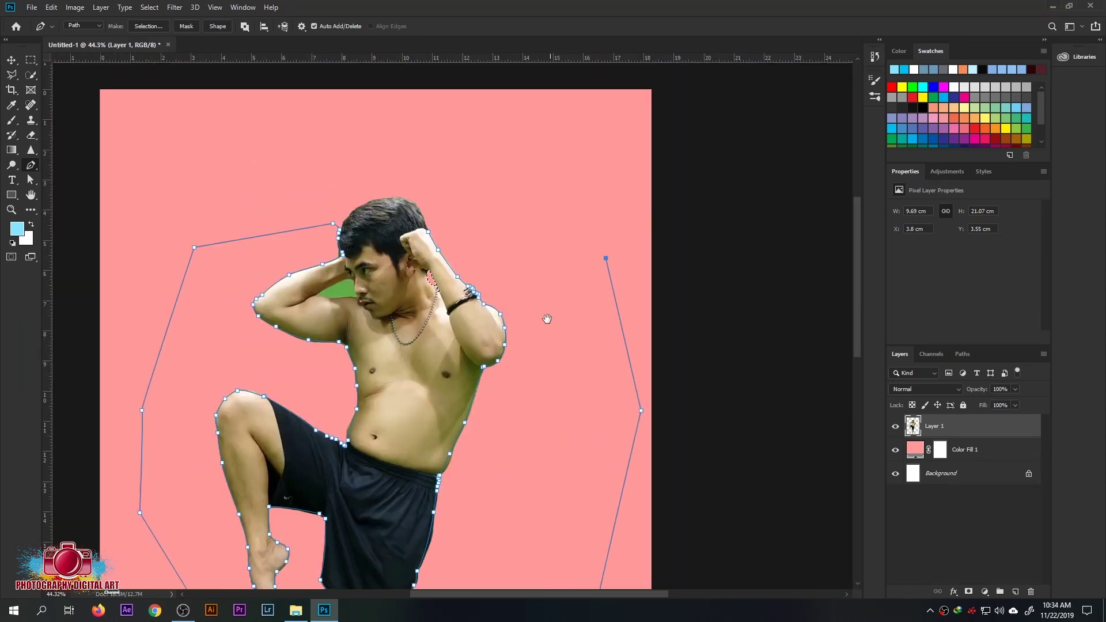
Convert the outline to a selection, then trace and delete the green gap behind the arm
right_click(472, 218)
click(541, 266)
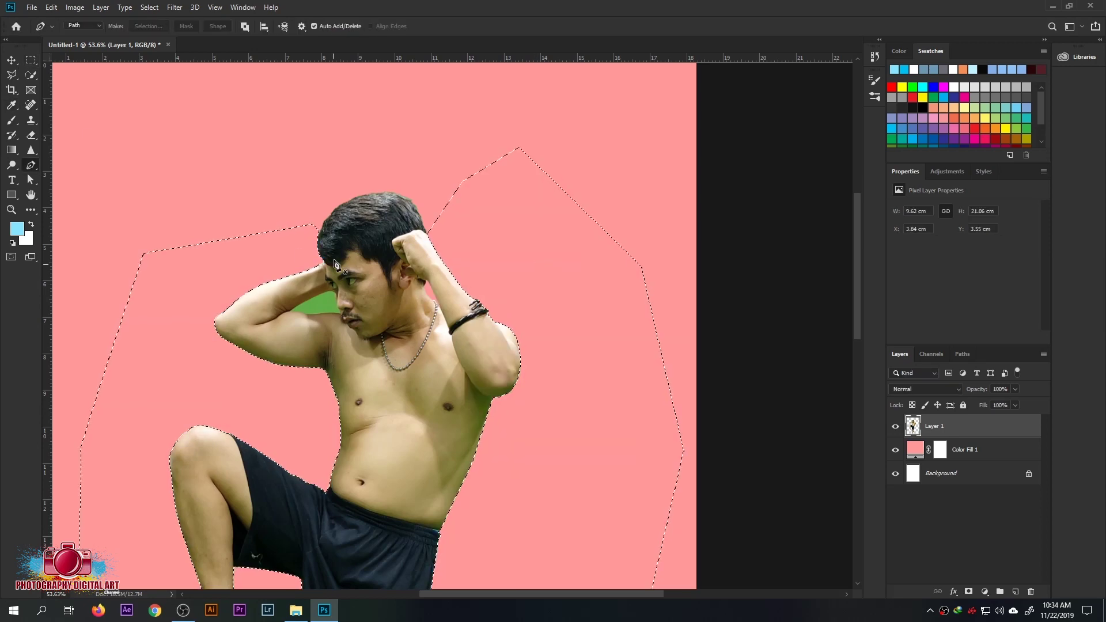
scroll(300, 300, up, 5)
click(294, 304)
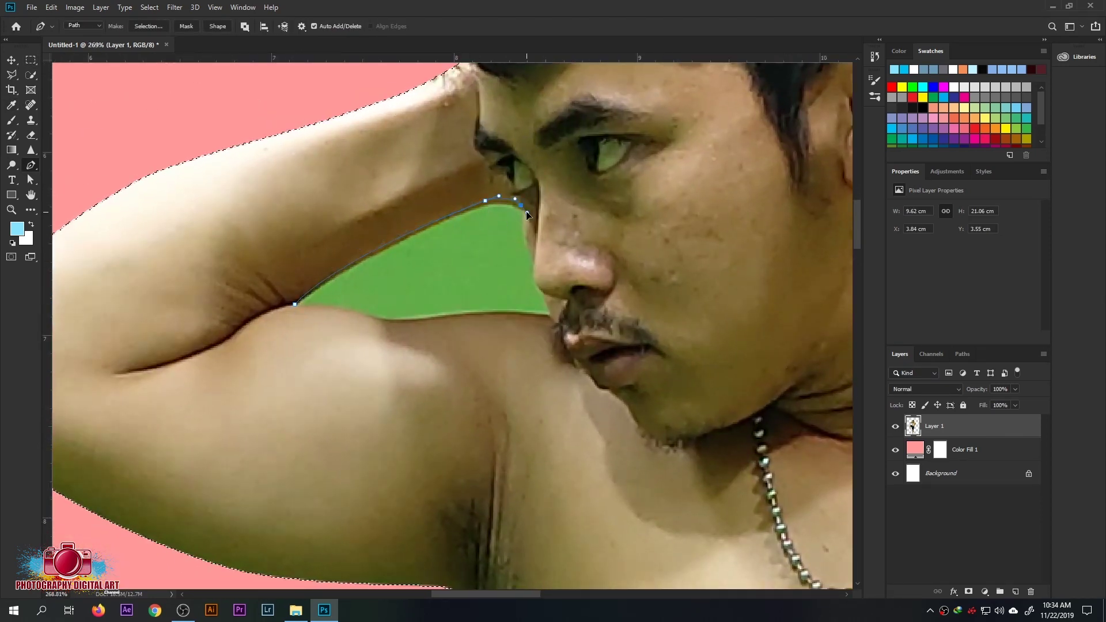
drag(538, 283, 546, 292)
scroll(538, 283, up, 2)
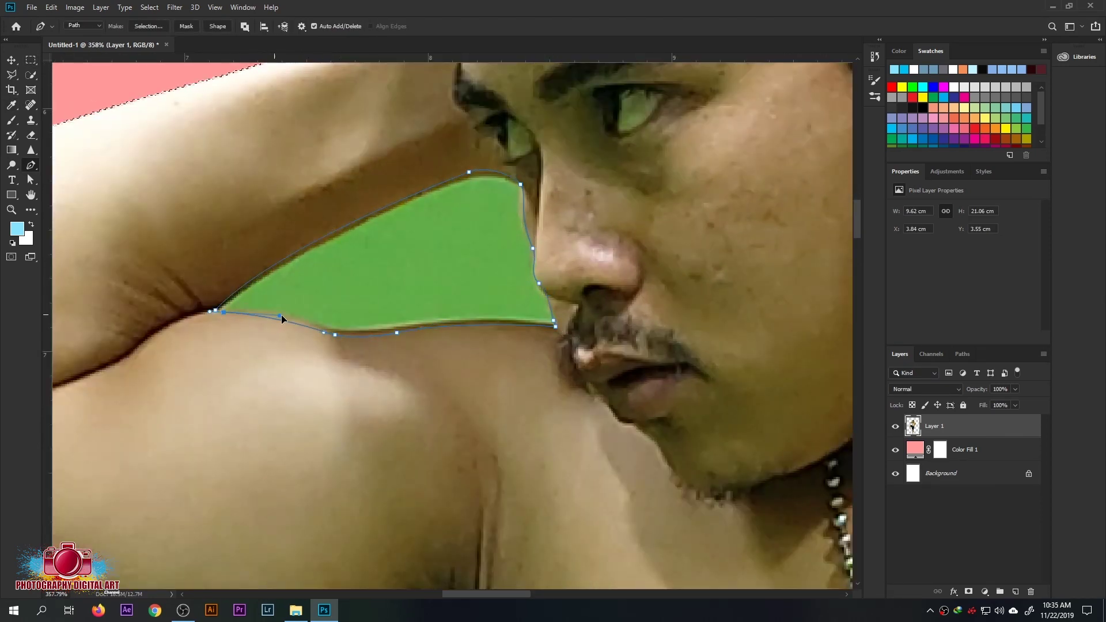
right_click(319, 289)
click(407, 298)
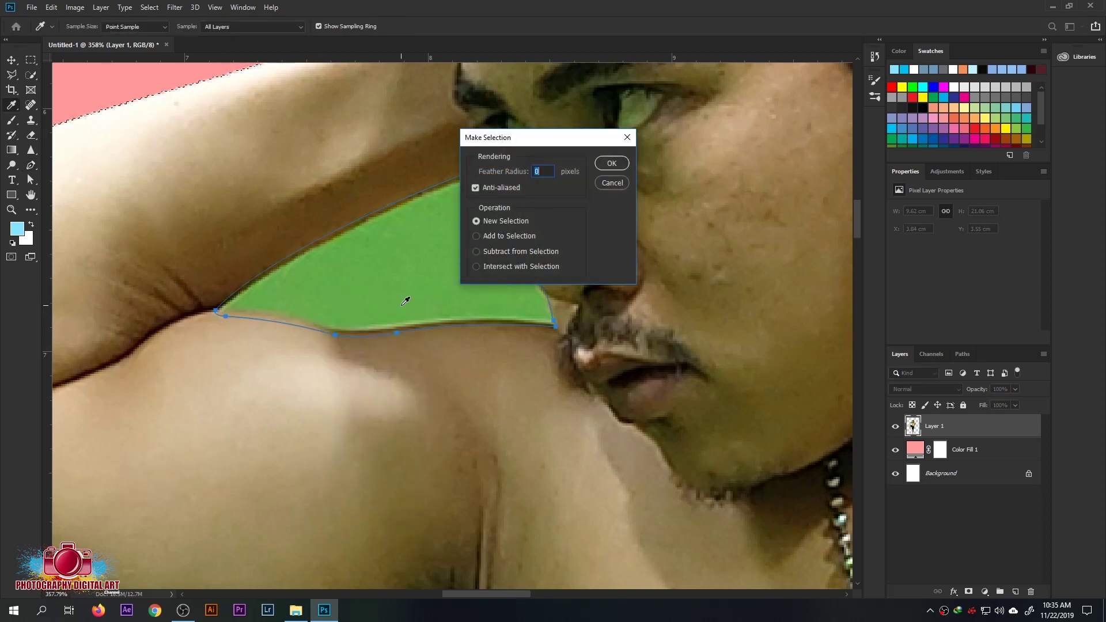
key(Return)
key(Delete)
Trace a path along the top of the hair and turn it into a selection
scroll(459, 254, down, 5)
scroll(460, 254, down, 3)
scroll(384, 235, up, 5)
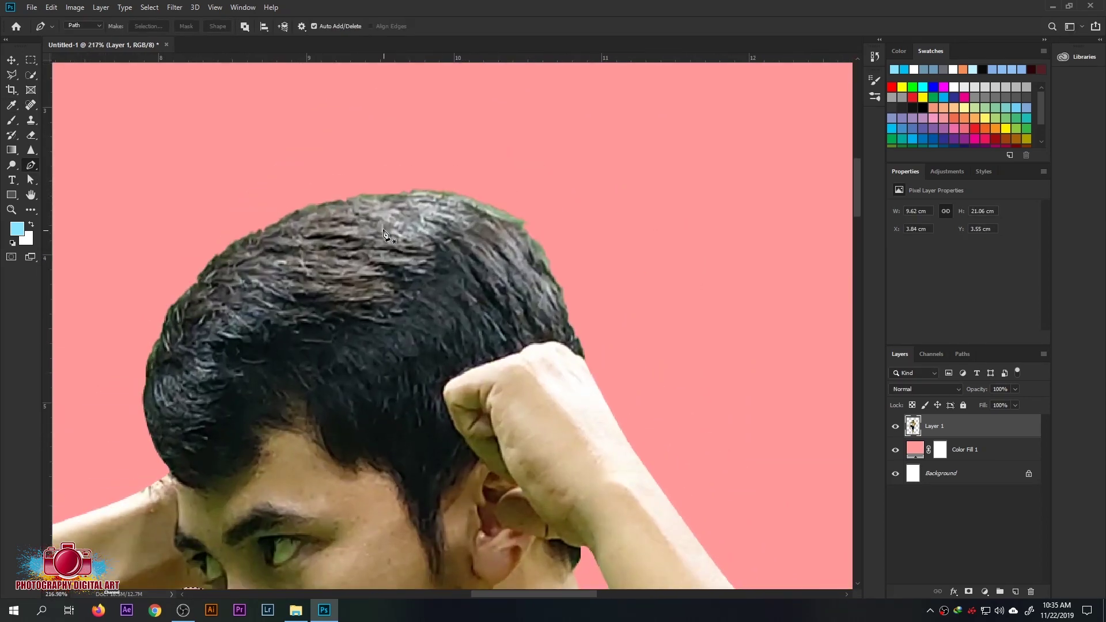
scroll(310, 215, up, 3)
drag(303, 204, 331, 208)
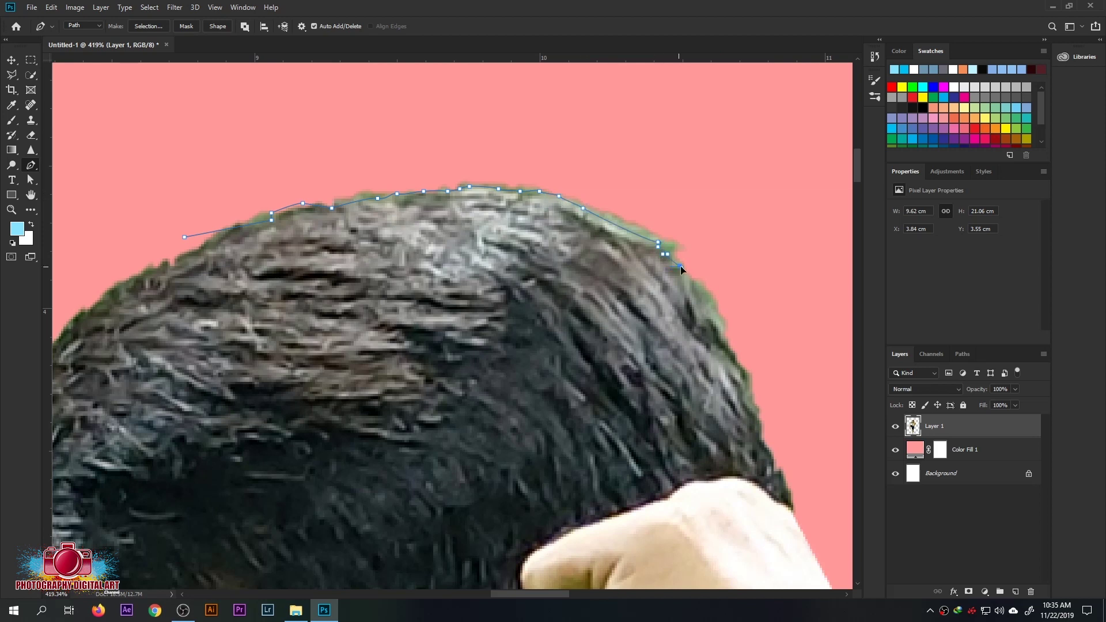
drag(126, 221, 155, 257)
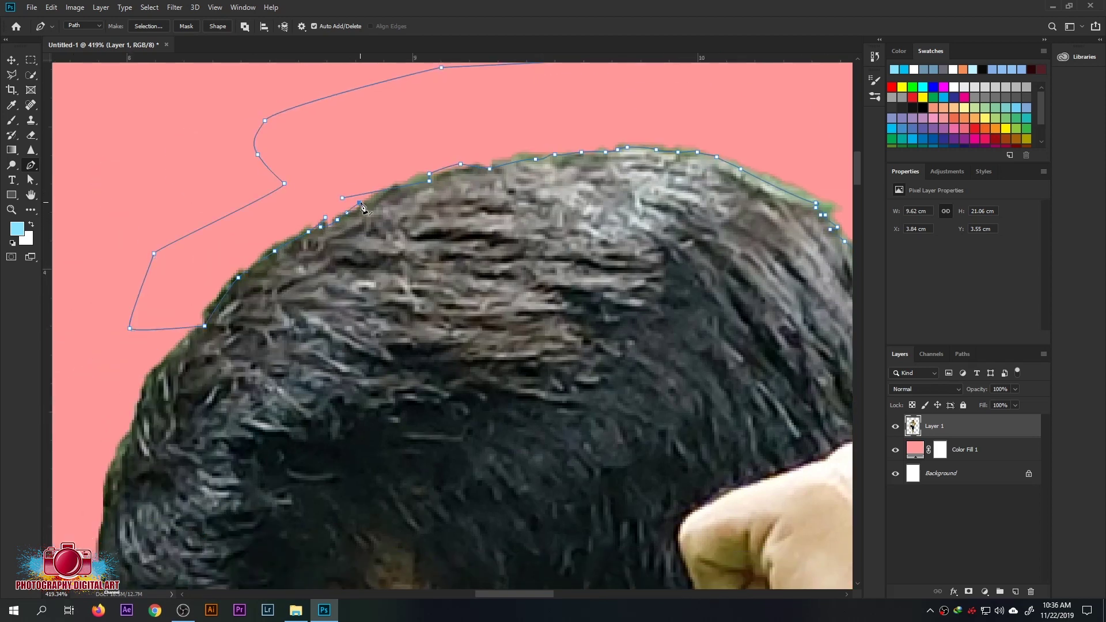
right_click(355, 203)
click(380, 253)
scroll(296, 369, down, 3)
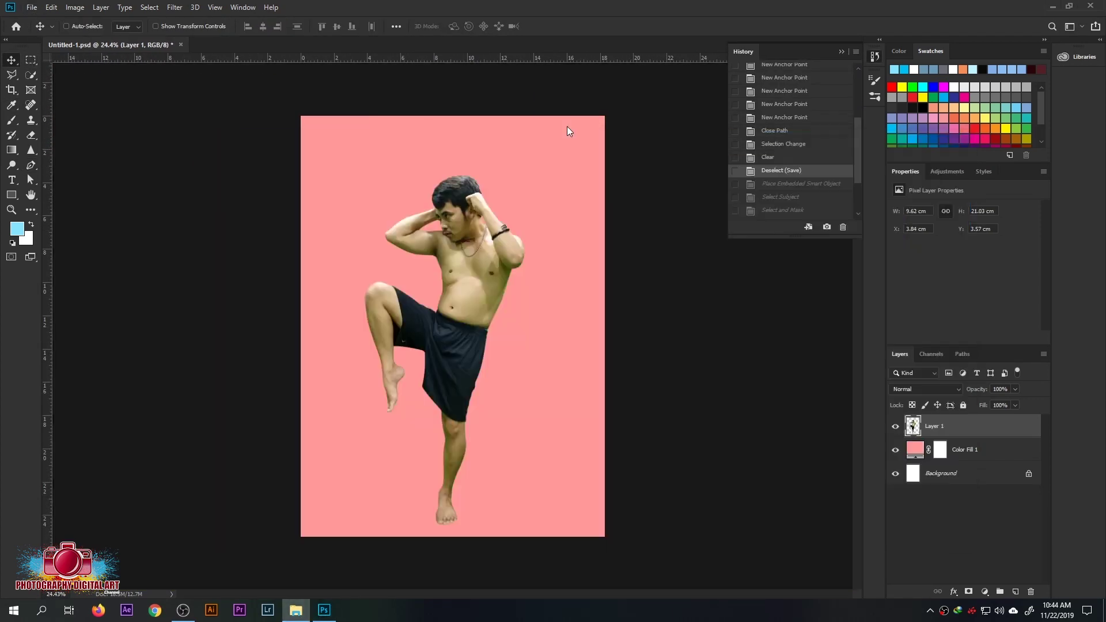
Place rock1 and cut it out with Select Subject and Select and Mask onto a new layer
drag(746, 248, 568, 128)
key(Return)
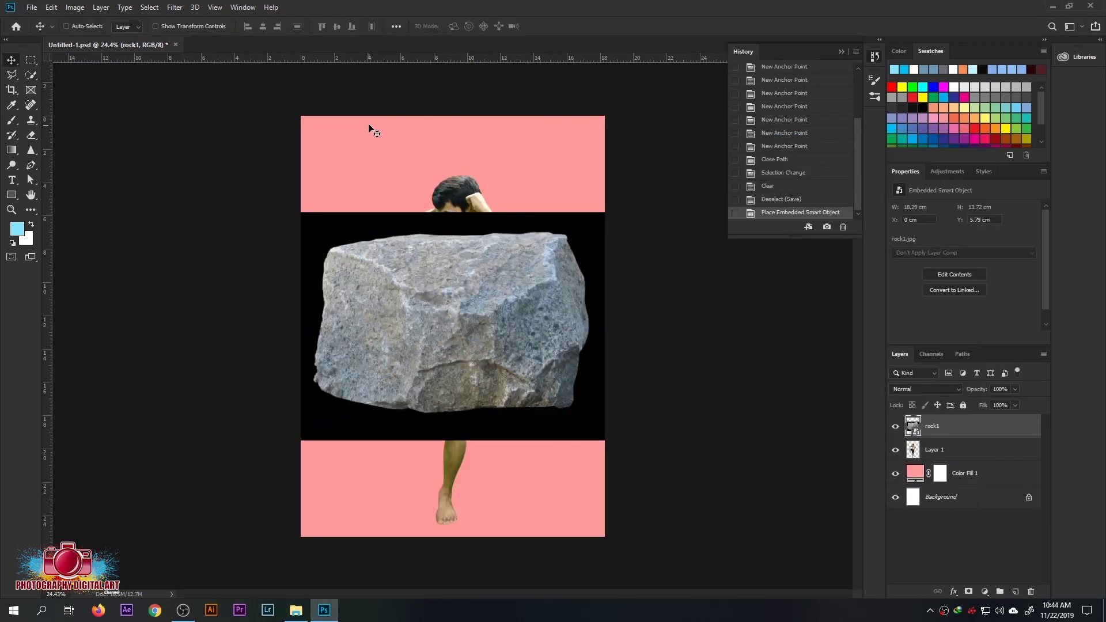
key(w)
click(488, 288)
click(374, 26)
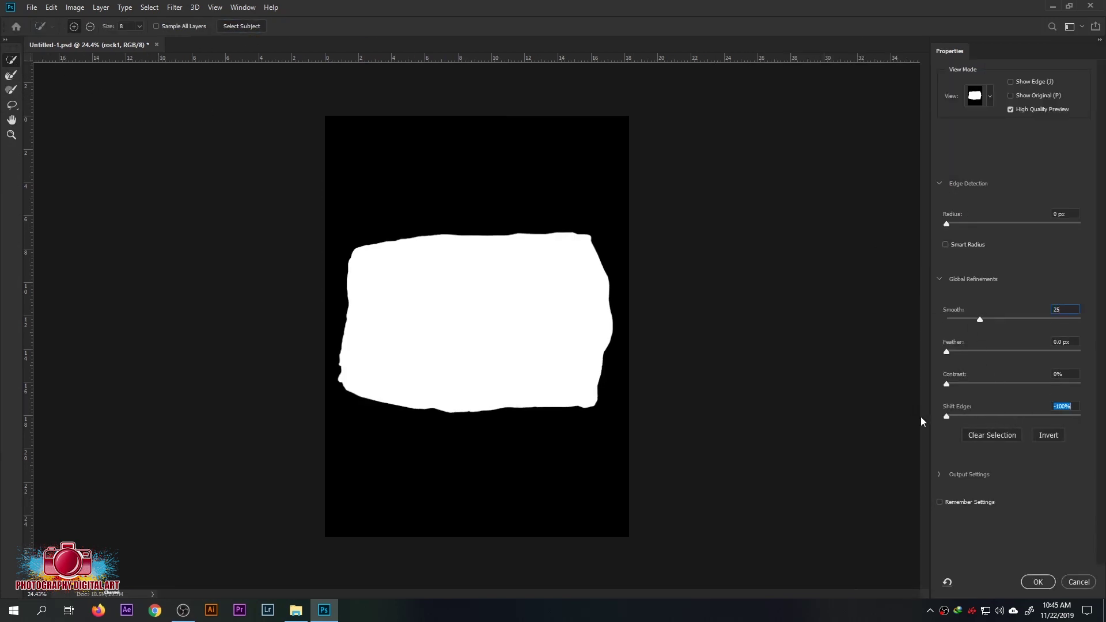
click(1038, 582)
Delete the original rock1 layer and move the cut-out rock below the man, lower on the canvas
click(990, 457)
key(Delete)
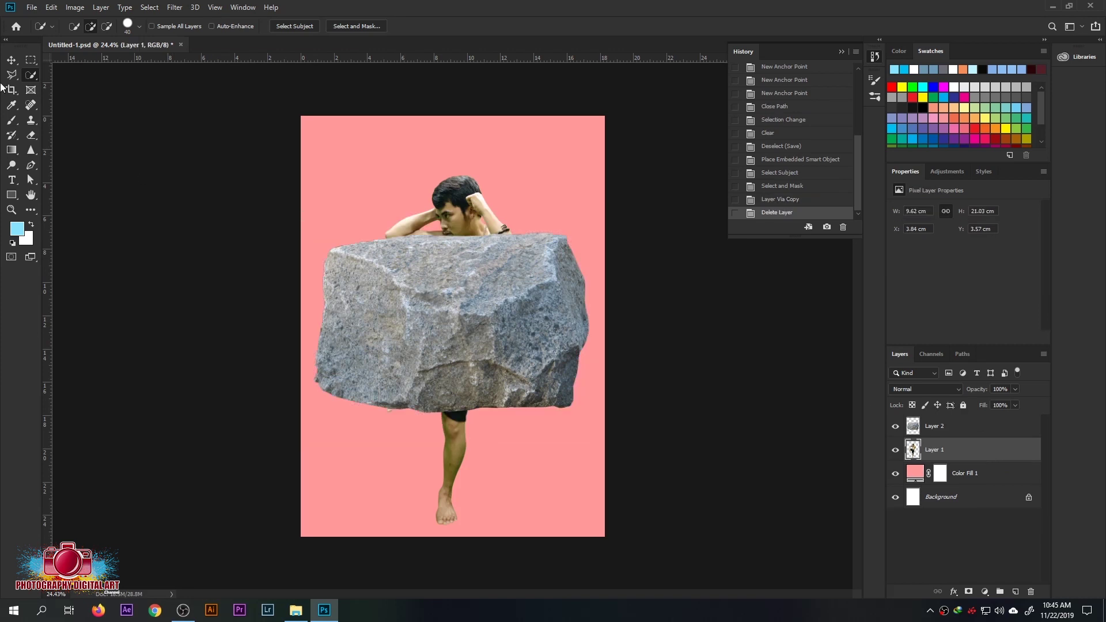
click(11, 60)
drag(968, 433, 968, 461)
drag(522, 285, 528, 417)
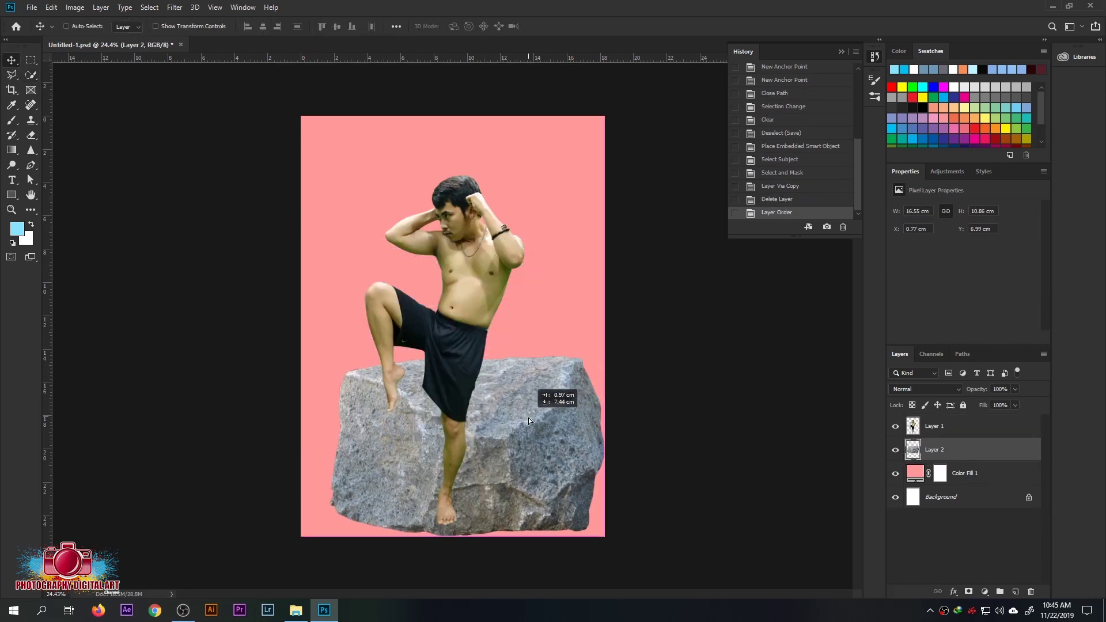
Scale, taper and position the rock under the man's foot with Free Transform
key(ctrl+t)
drag(318, 362, 395, 457)
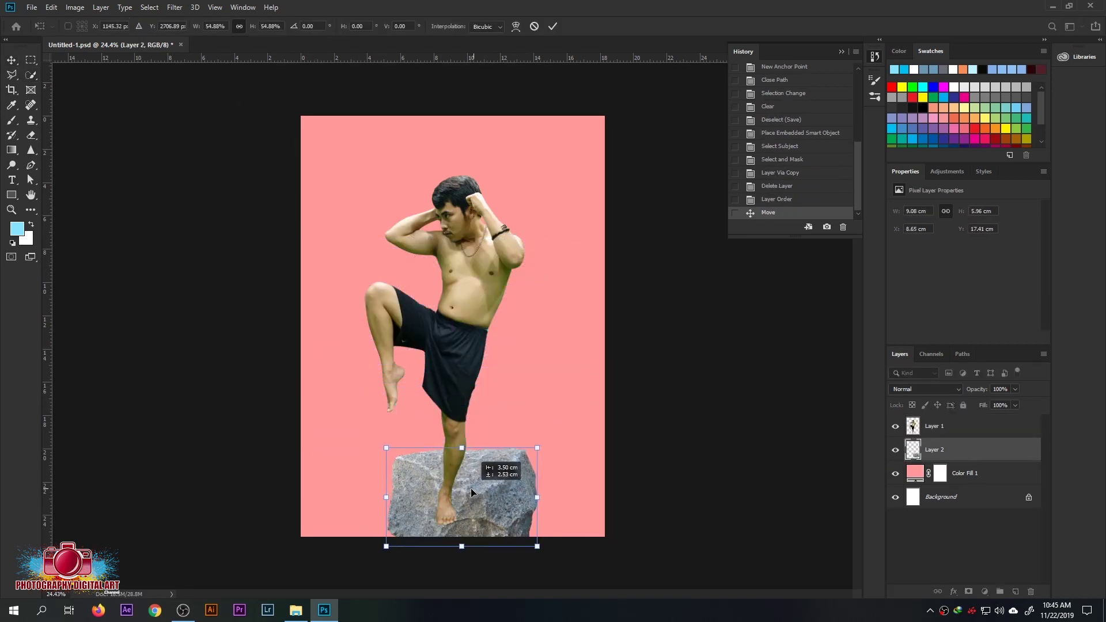
drag(471, 489, 495, 498)
drag(452, 466, 452, 436)
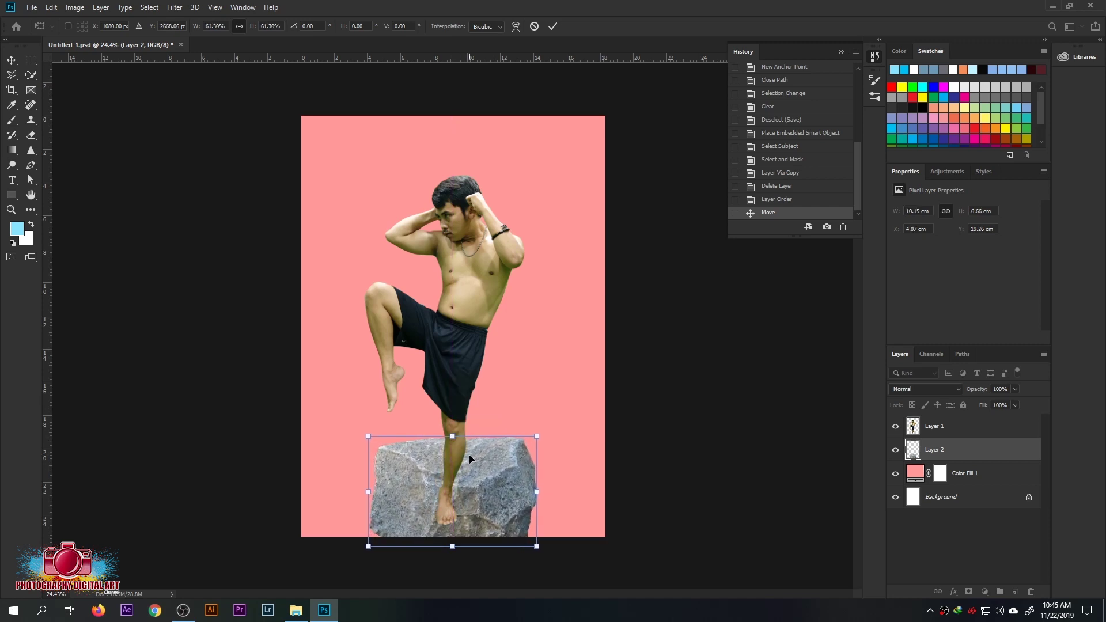
drag(536, 546, 512, 551)
drag(491, 481, 490, 494)
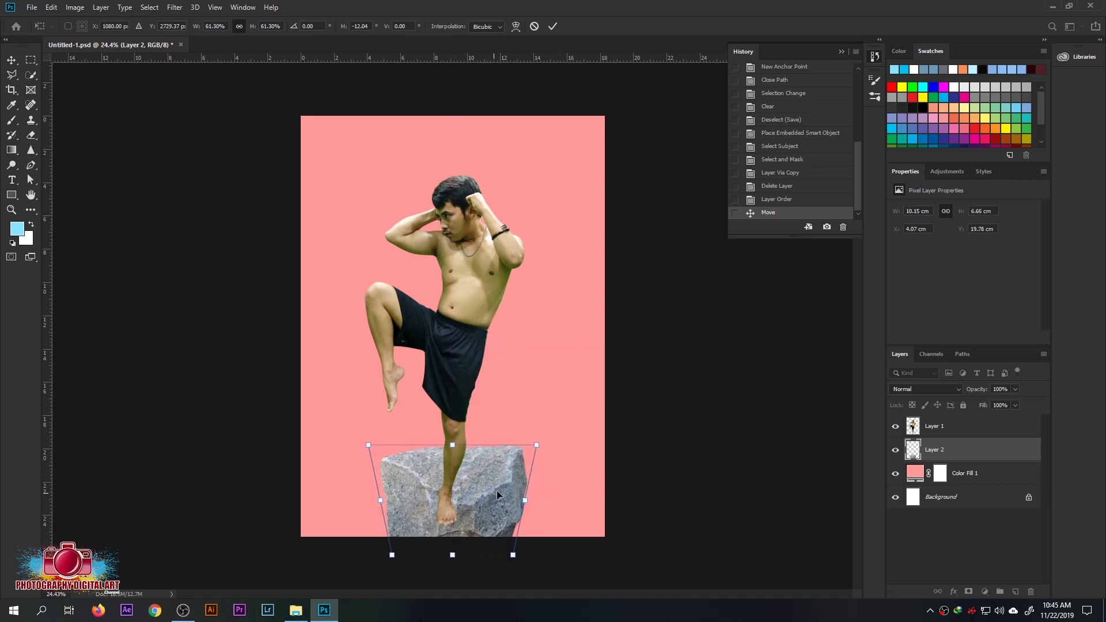
scroll(496, 490, up, 5)
key(Return)
key(ctrl+t)
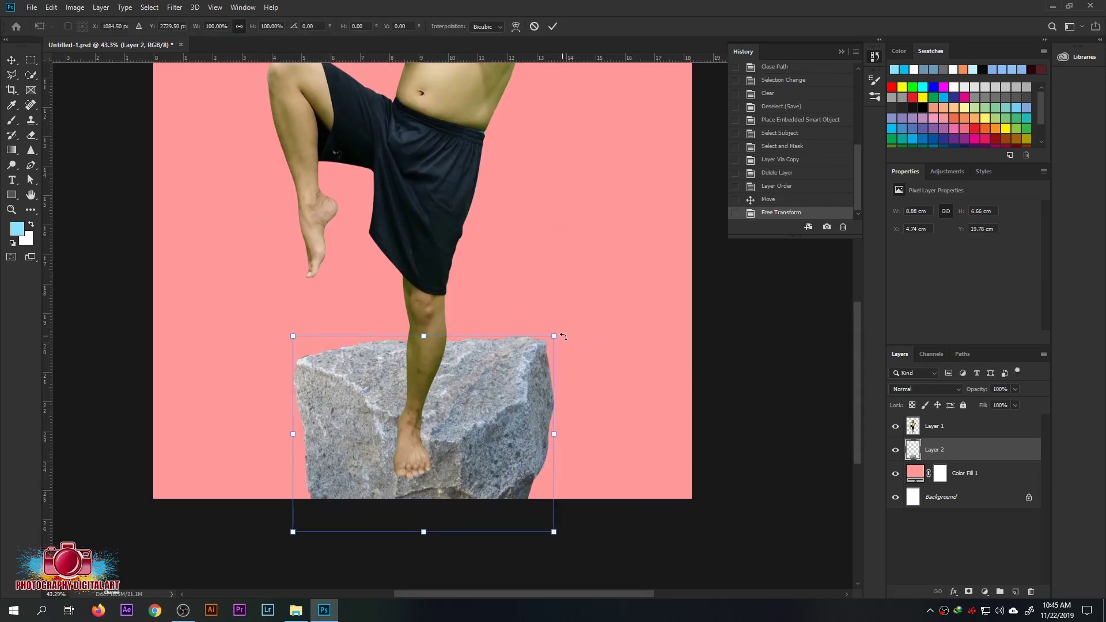
drag(571, 336, 575, 326)
key(Return)
Move the man down and shrink him slightly so his foot rests on the rock
key(ctrl+0)
key(ctrl+minus)
ctrl+click(449, 235)
key(ctrl+t)
drag(449, 235, 459, 274)
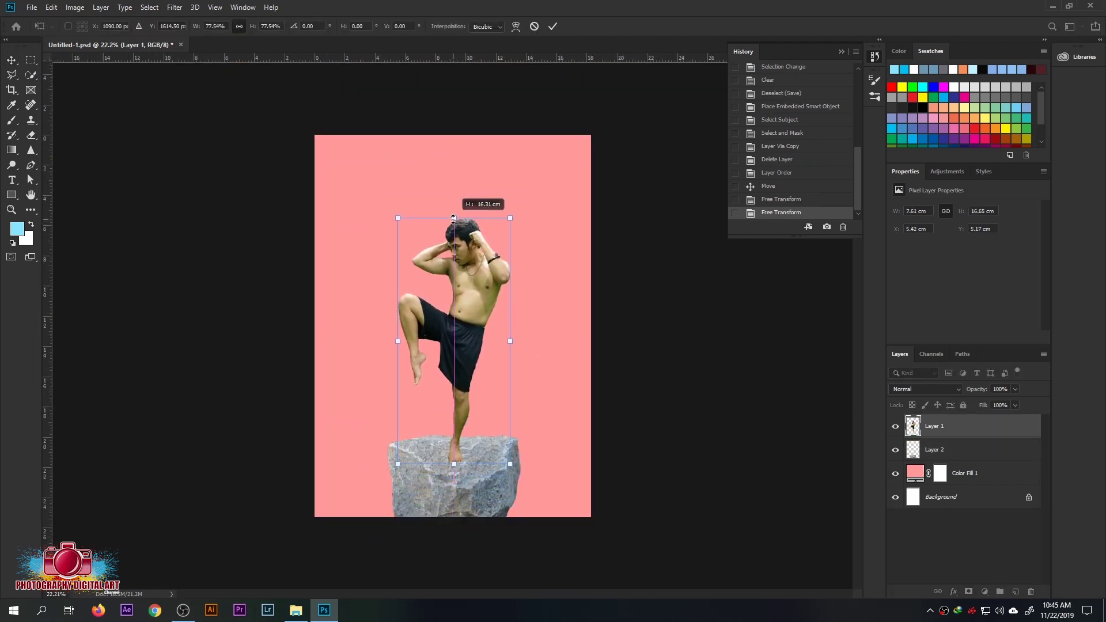
drag(456, 217, 454, 225)
key(Return)
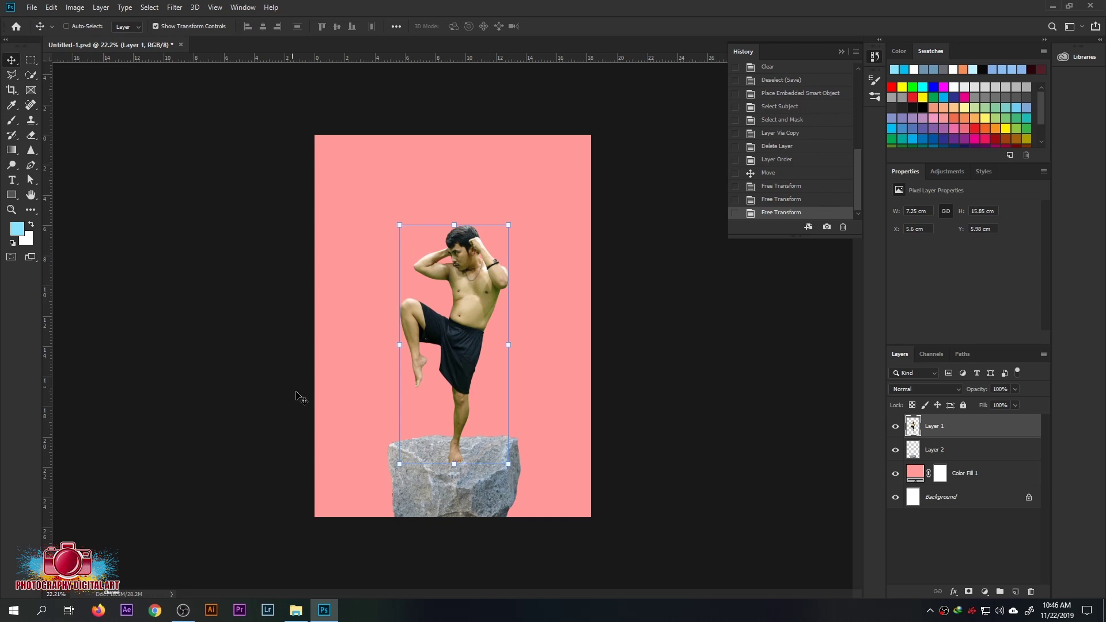
scroll(507, 486, up, 2)
scroll(438, 307, up, 2)
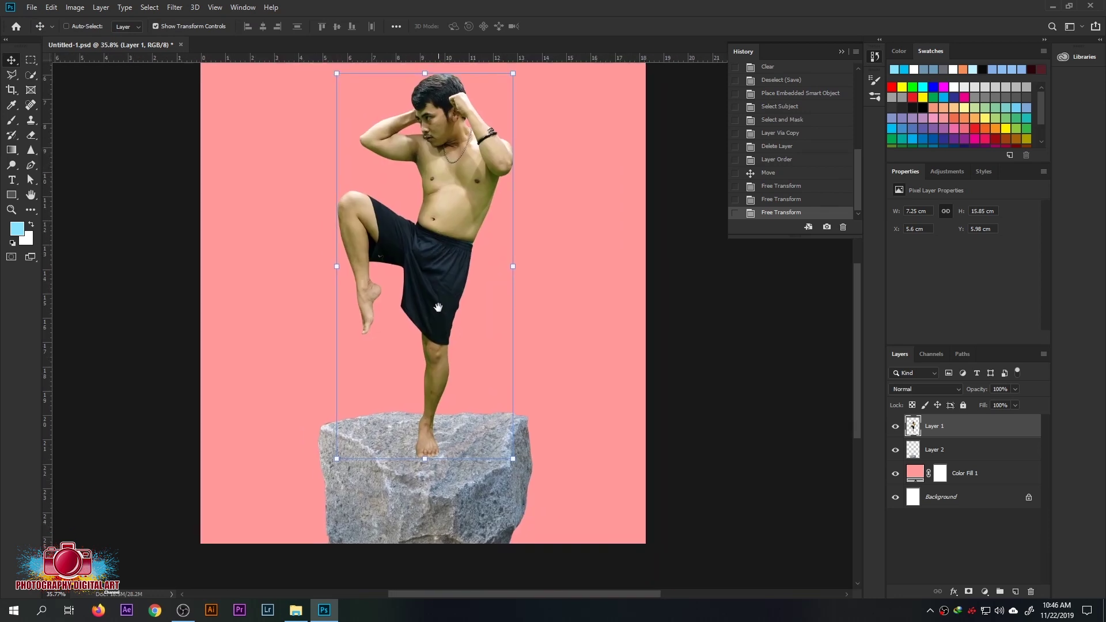
click(961, 452)
click(75, 7)
Apply Shadows/Highlights to the rock, adjusting the Highlights Amount and Midtone contrast
click(231, 203)
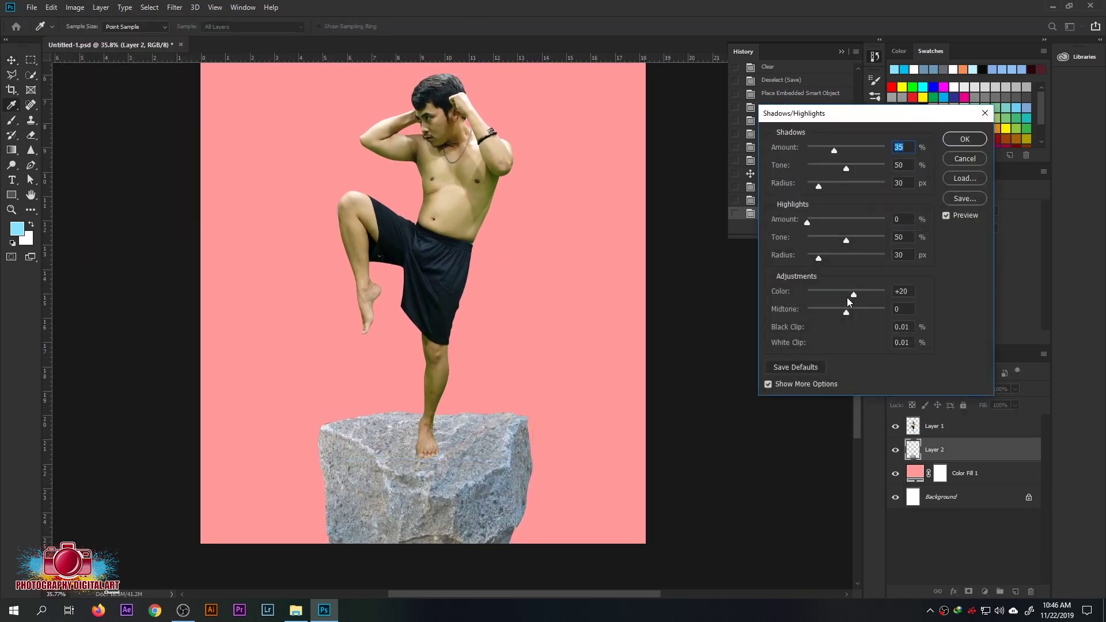
drag(807, 223, 820, 229)
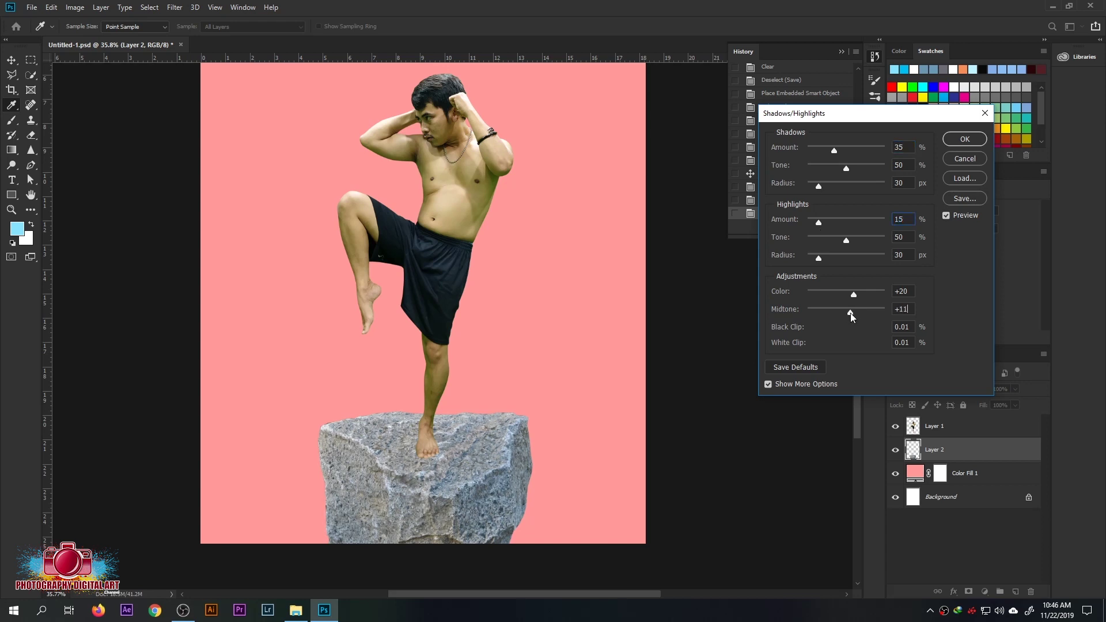
drag(851, 313, 837, 313)
drag(819, 223, 814, 223)
click(965, 139)
Select the man's layer, then the pink fill layer, with the Move tool
key(v)
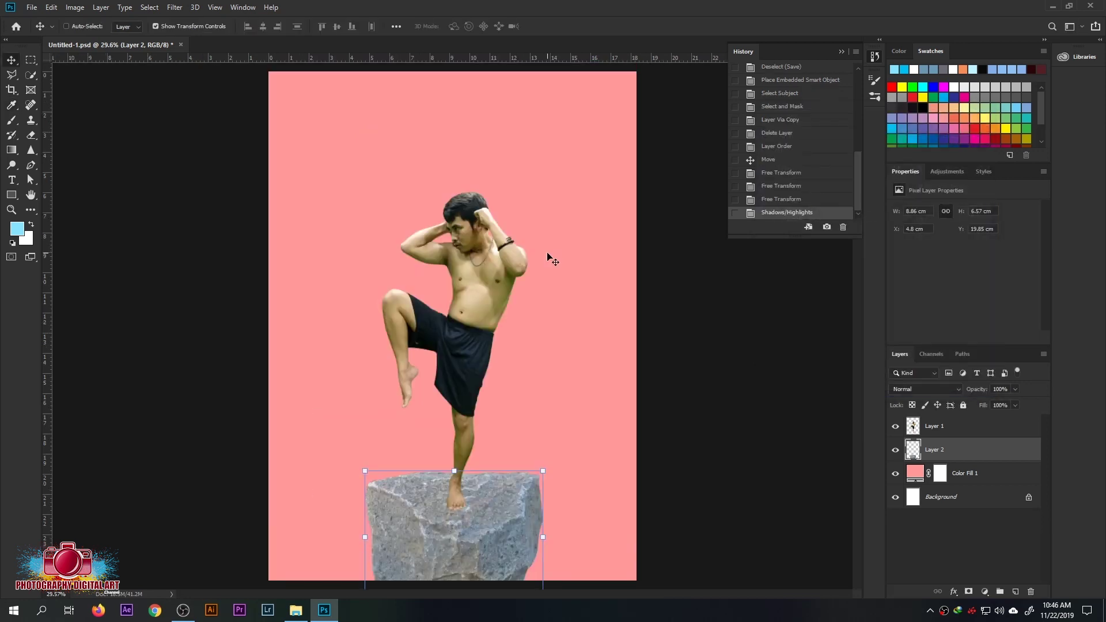
click(552, 258)
scroll(527, 461, down, 2)
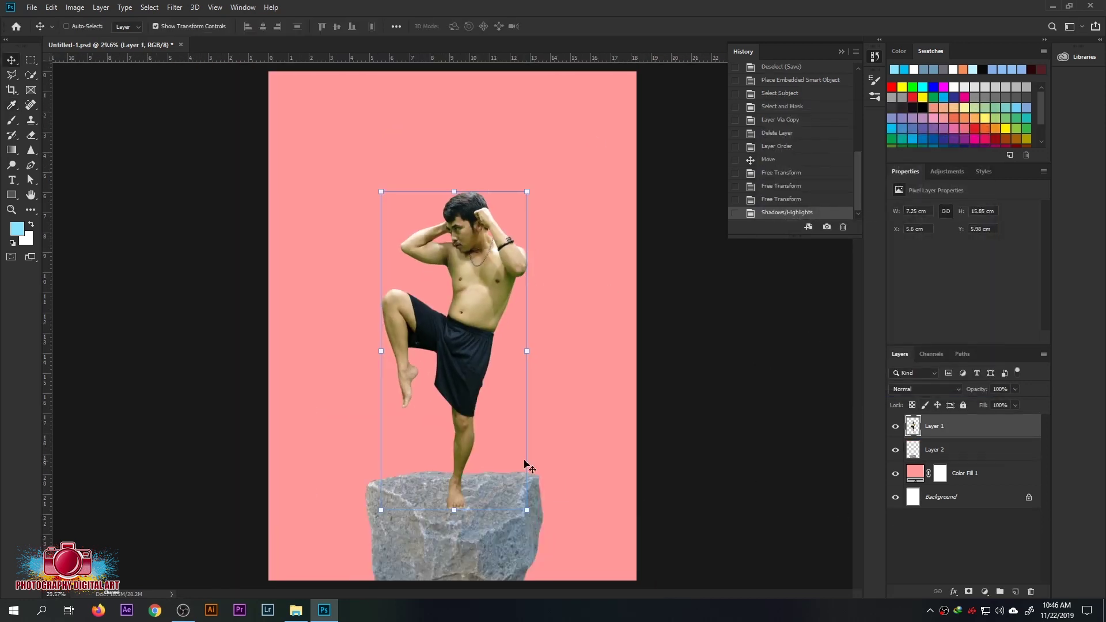
click(962, 473)
Place mountain_PNG8, shrinking it and moving it to the lower right corner
click(296, 610)
drag(567, 226, 461, 119)
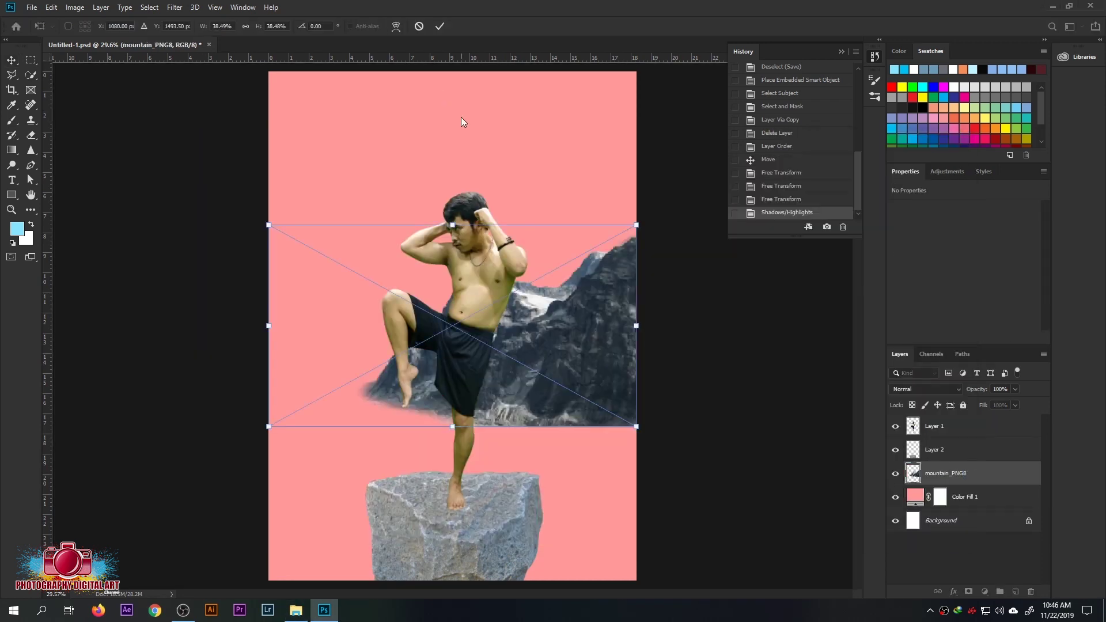
mouse_move(267, 222)
mouse_down()
mouse_move(358, 271)
mouse_move(453, 378)
mouse_up()
scroll(403, 322, down, 1)
drag(536, 393, 549, 457)
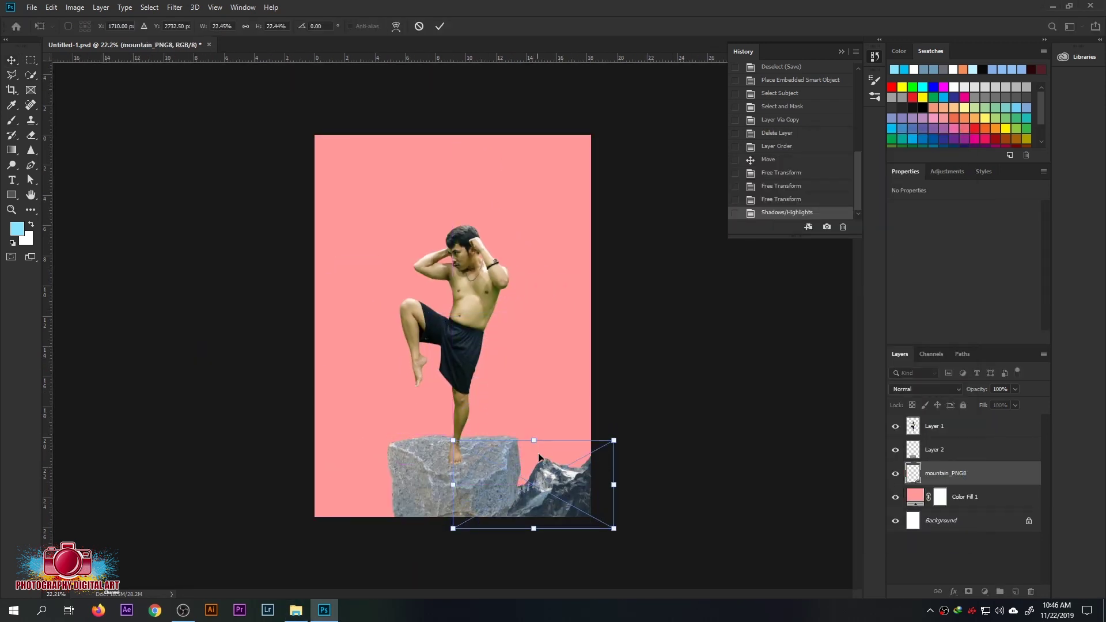
key(Return)
Enlarge the man and rock layers together and nudge them down slightly
click(933, 426)
shift+click(934, 450)
drag(457, 225, 455, 222)
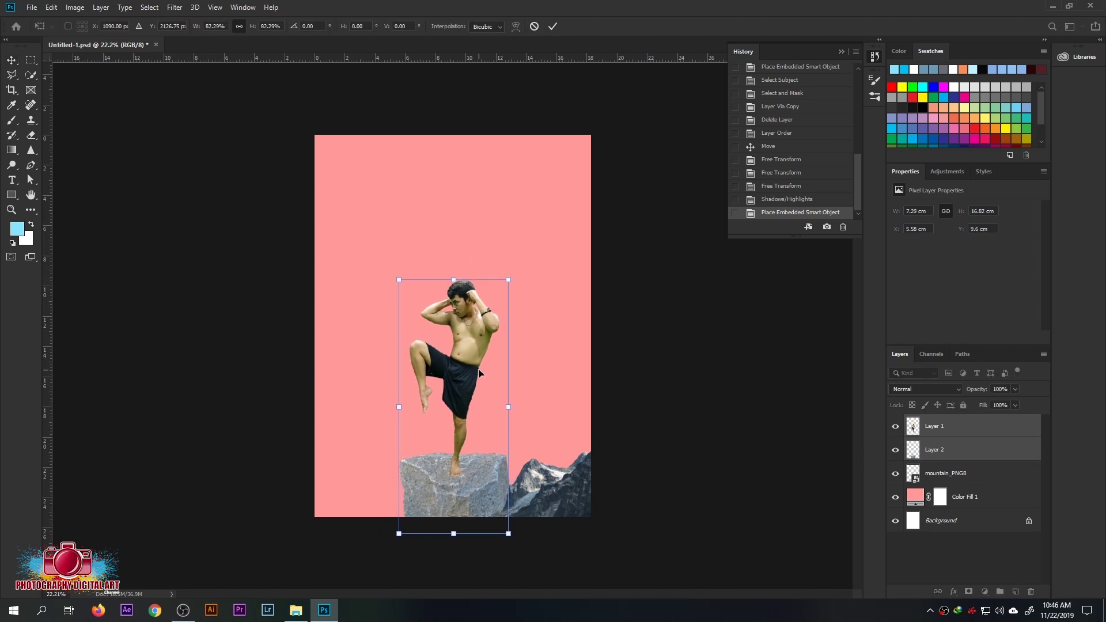
drag(474, 303, 473, 307)
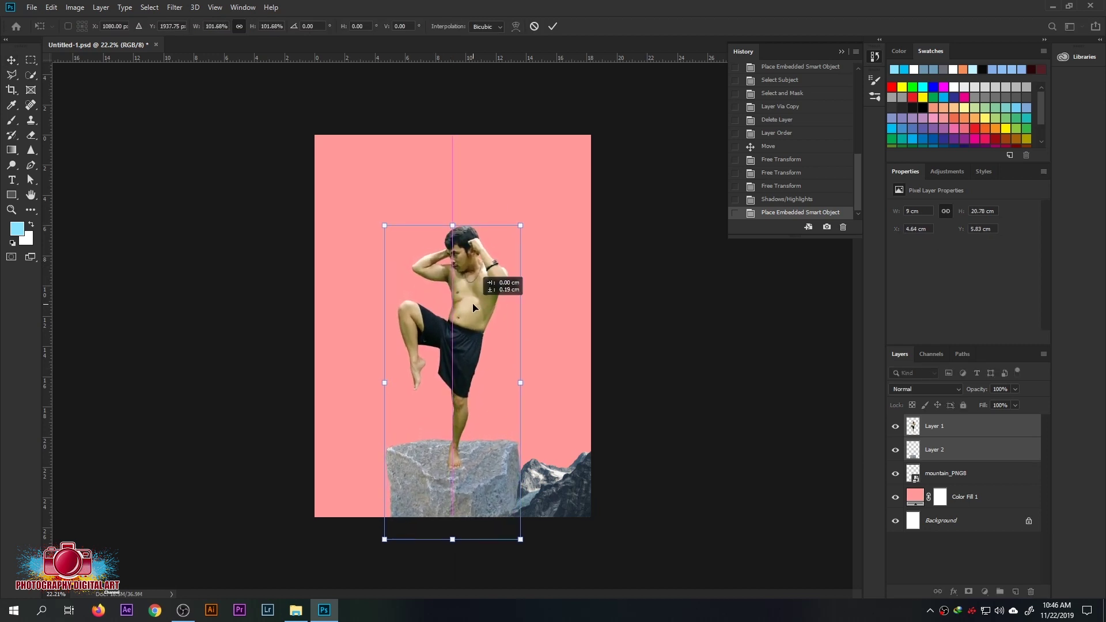
key(Return)
Narrow the rock slightly with Free Transform
click(935, 450)
key(ctrl+t)
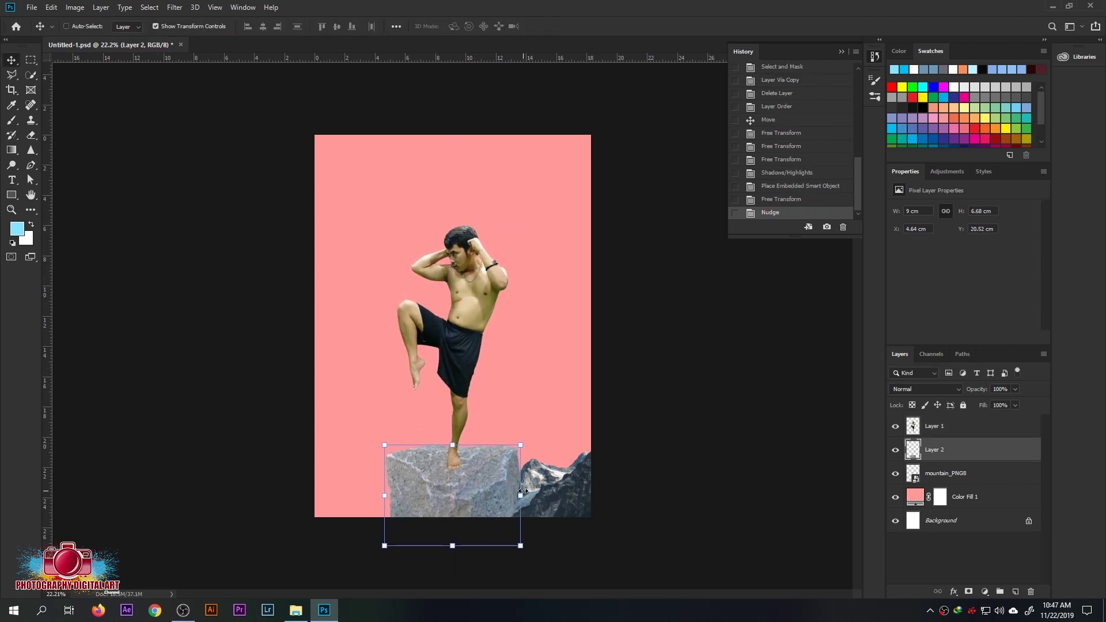
drag(524, 491, 462, 509)
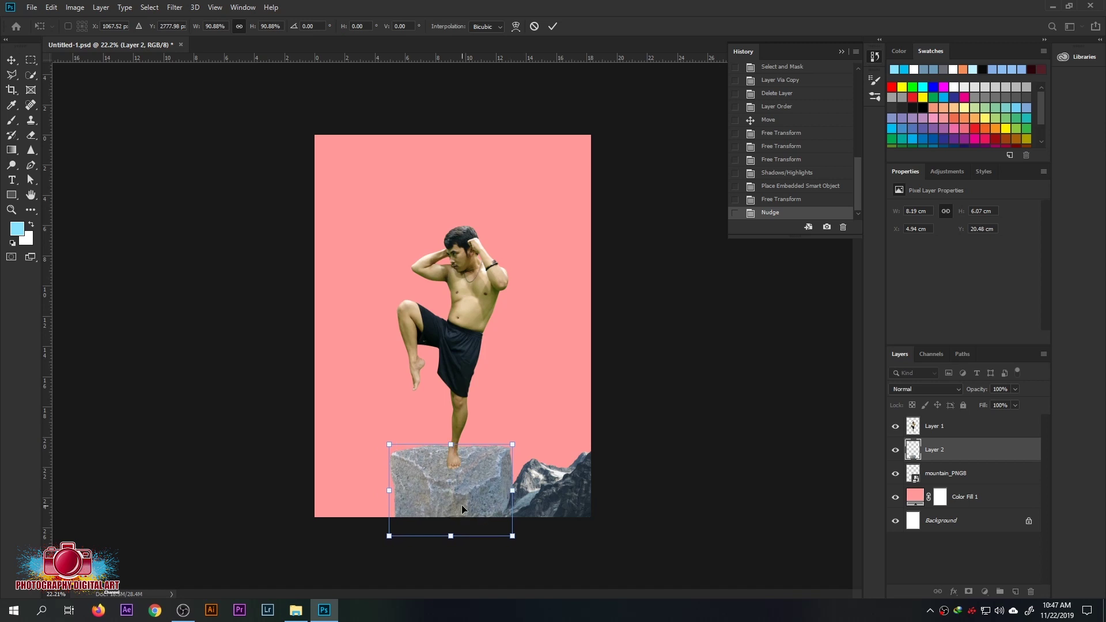
click(960, 485)
scroll(502, 457, up, 1)
scroll(484, 341, up, 3)
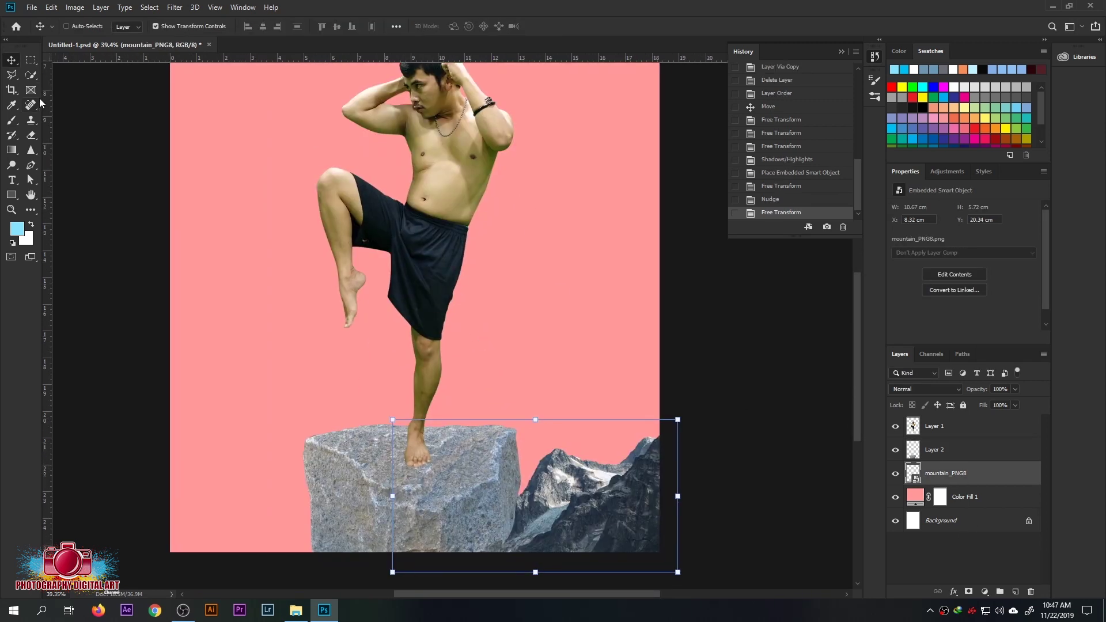
click(31, 75)
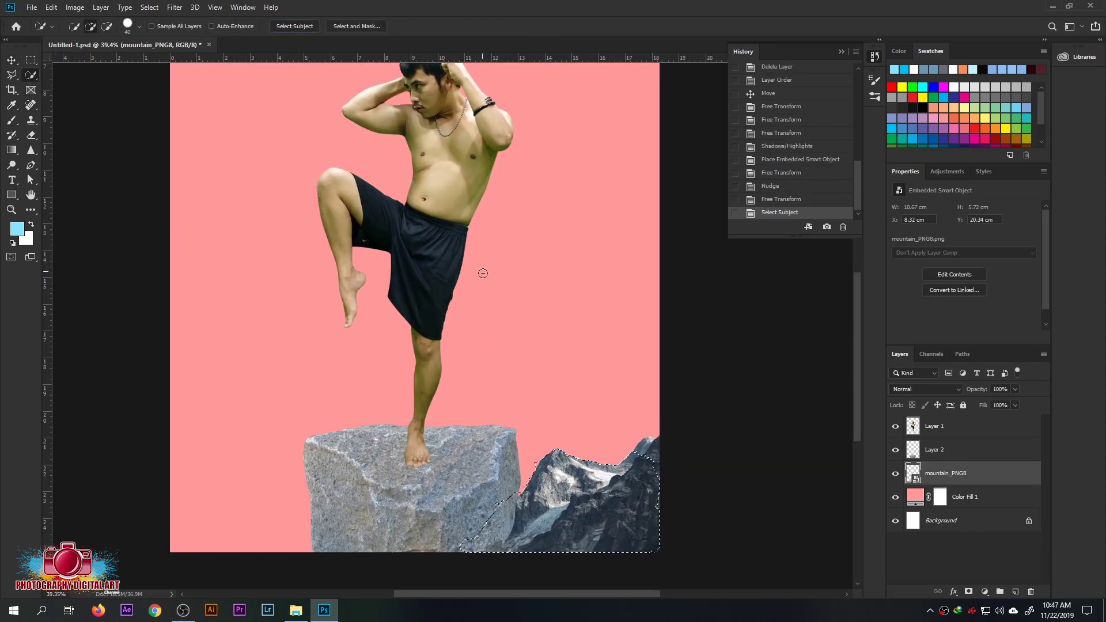
Quick-select the mountain and refine it in Select and Mask with slight edge smoothing
click(656, 458)
click(654, 451)
click(651, 443)
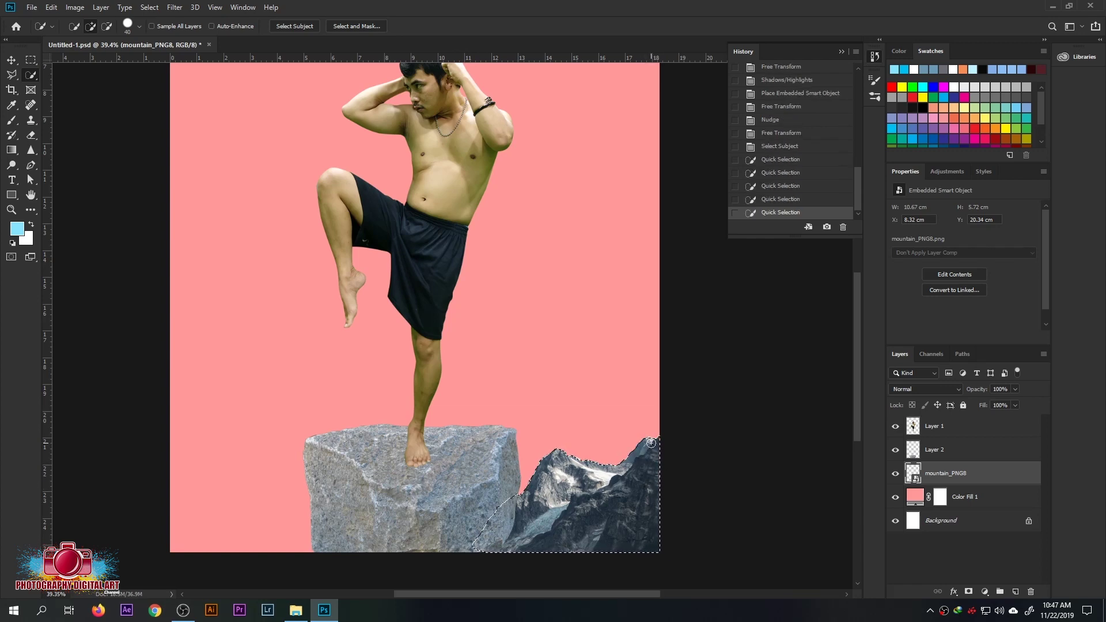
click(343, 27)
click(952, 352)
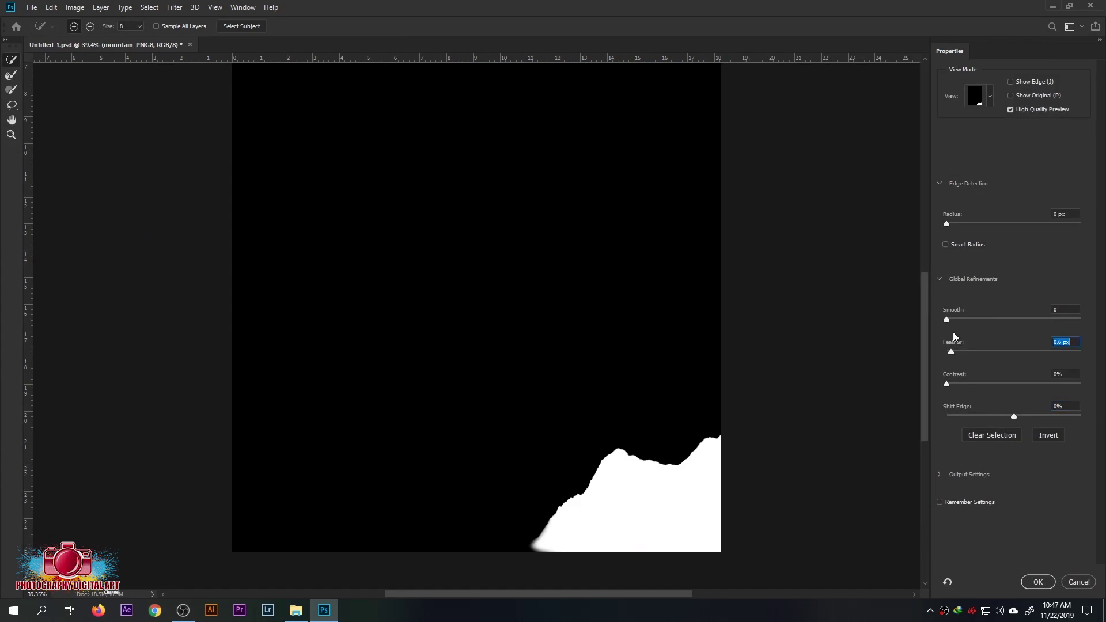
click(1065, 306)
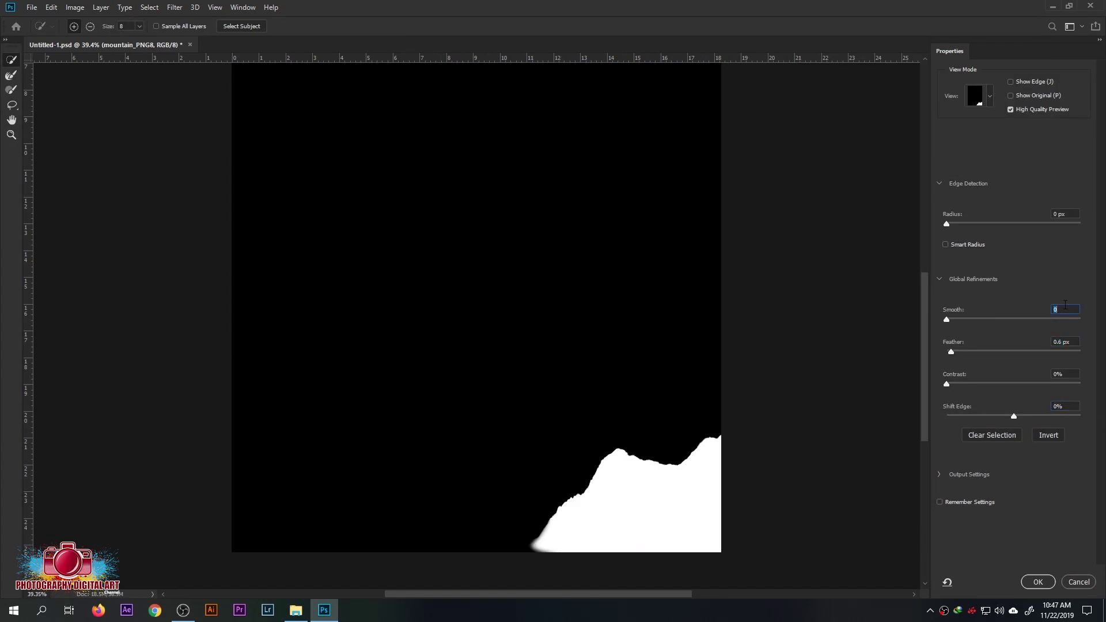
click(1039, 582)
Duplicate the cut-out mountain, move the copy left, flip it horizontally, then rotate and scale it
click(931, 498)
click(948, 476)
key(v)
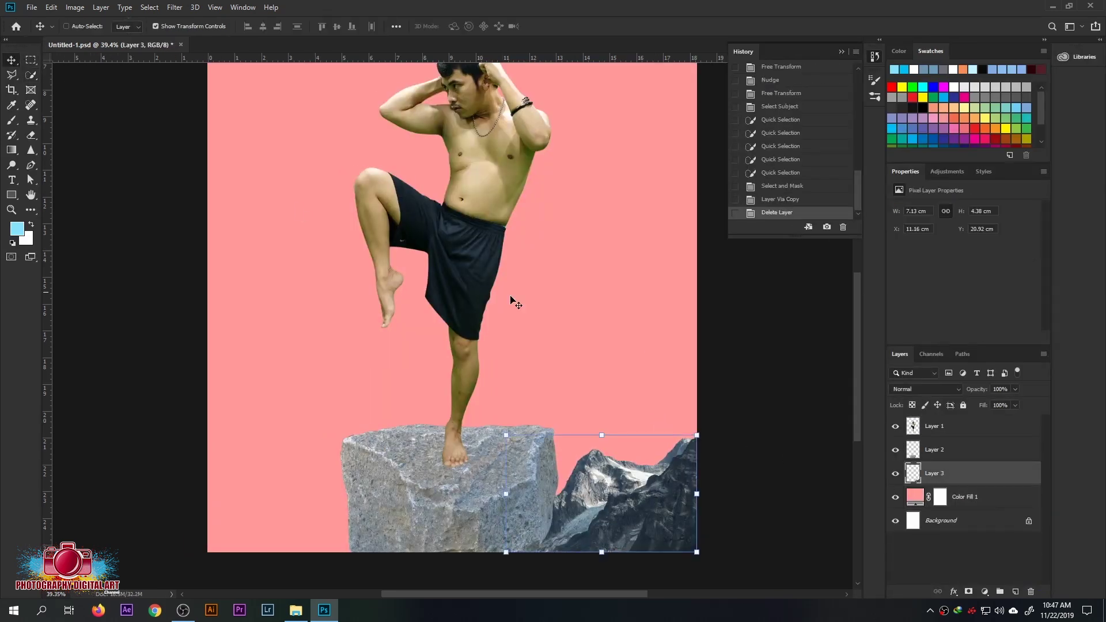
scroll(514, 297, down, 2)
drag(640, 476, 365, 476)
right_click(364, 476)
click(388, 466)
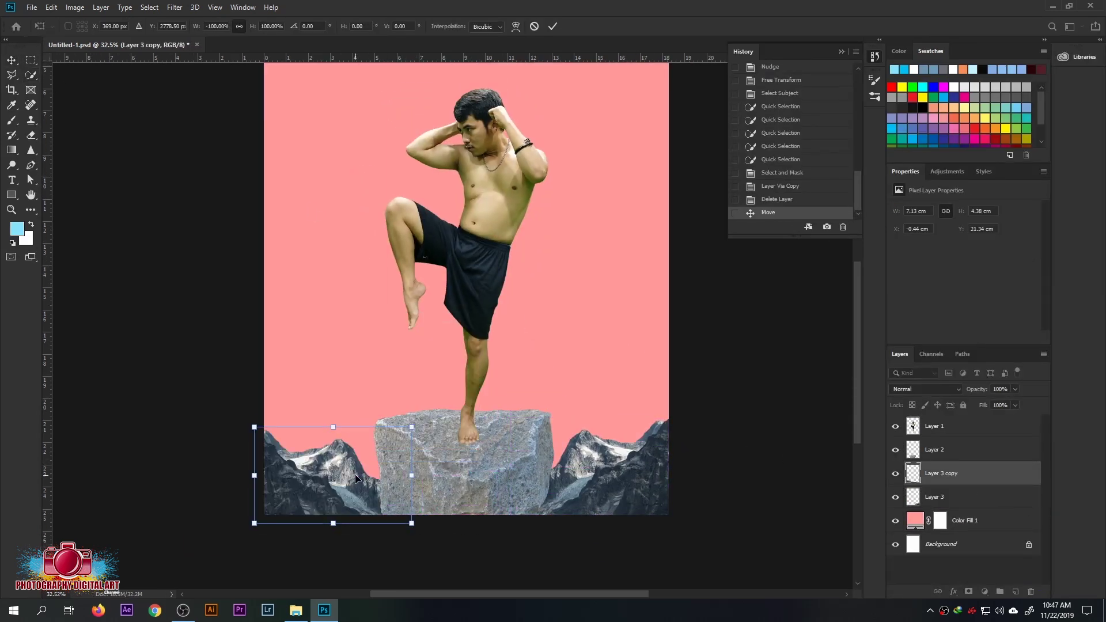
drag(254, 427, 227, 395)
drag(472, 536, 450, 568)
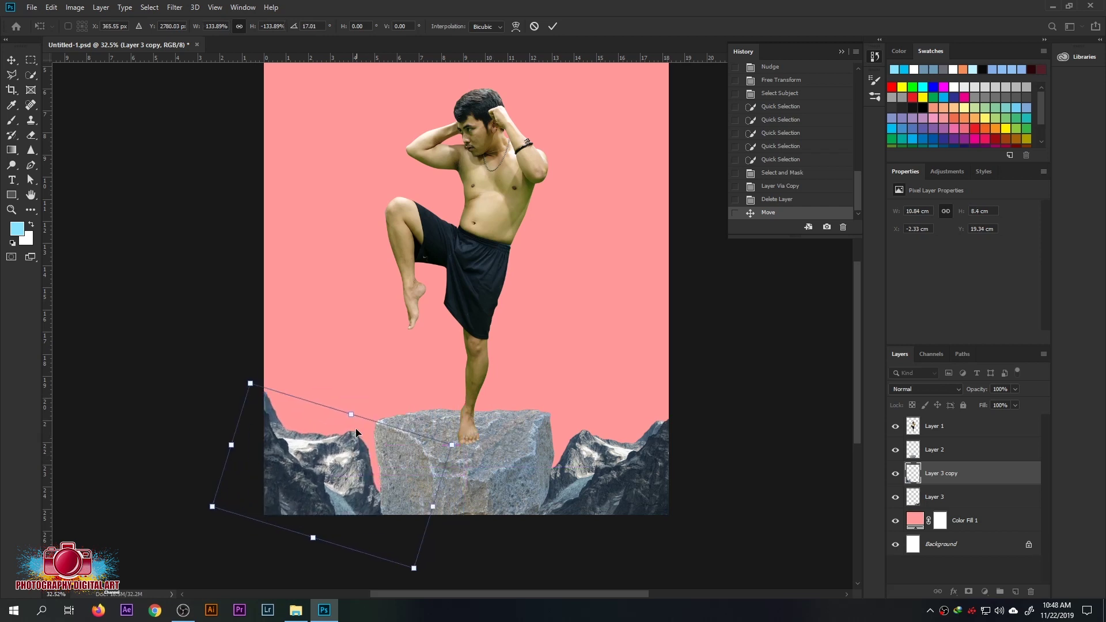
mouse_move(478, 435)
mouse_down()
mouse_move(367, 463)
mouse_move(385, 423)
mouse_move(432, 447)
mouse_up()
key(Return)
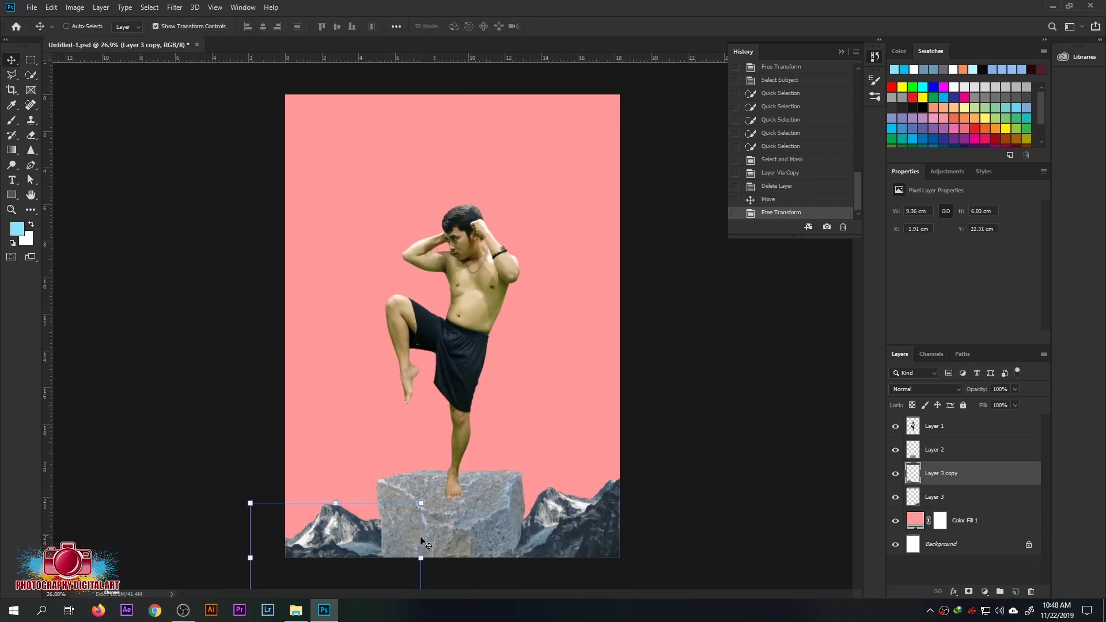
click(296, 611)
Place the cloudy sky image, enlarge it to fill the canvas, and move it below the mountains
drag(655, 223, 253, 234)
scroll(253, 234, down, 3)
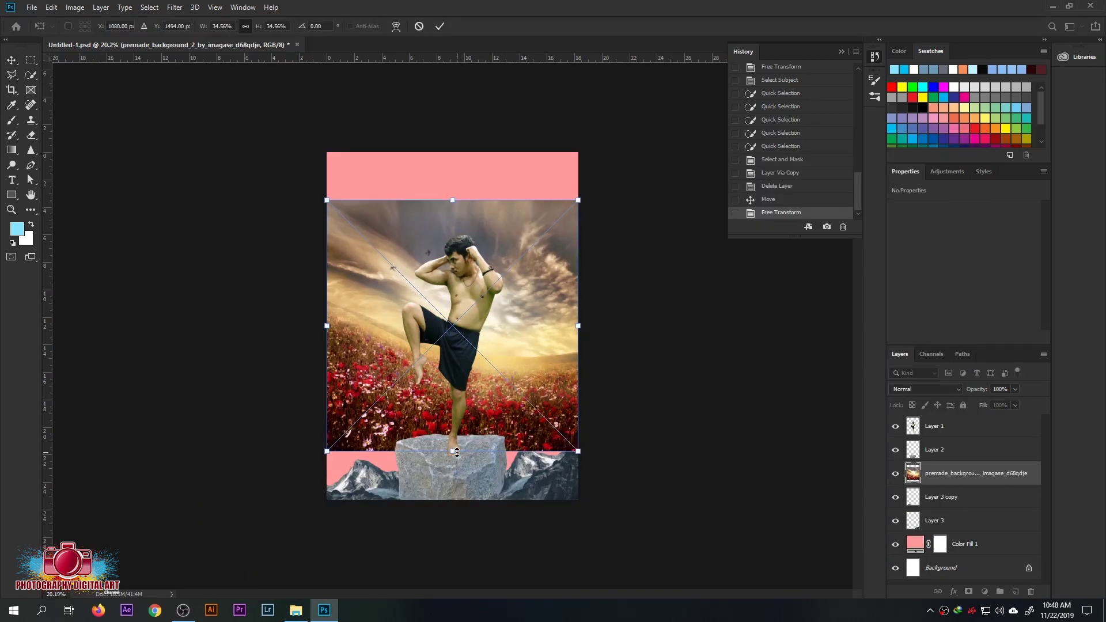
drag(453, 452, 452, 580)
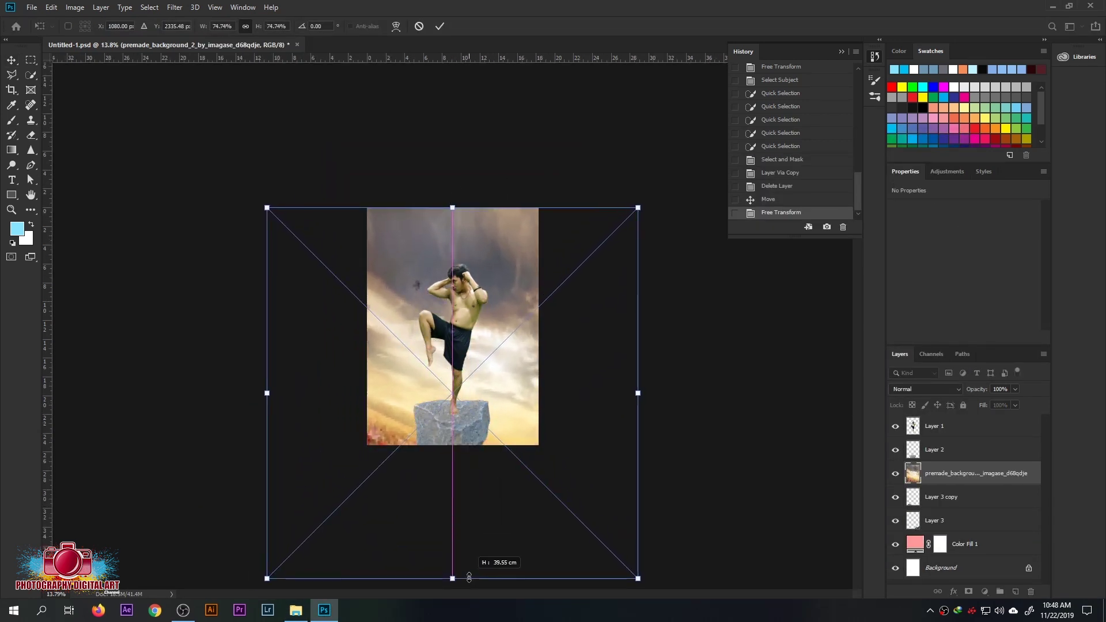
key(Return)
drag(974, 474, 974, 522)
drag(436, 360, 441, 268)
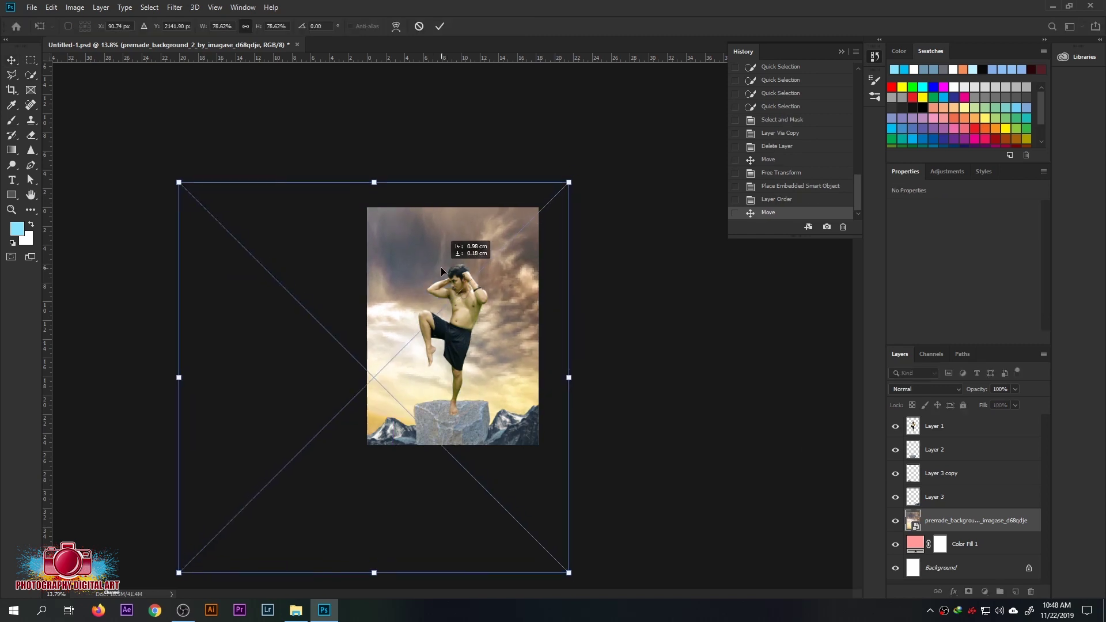
Lower the mountain copy to fit along the bottom edge
scroll(441, 267, up, 3)
click(974, 473)
scroll(210, 380, up, 3)
drag(210, 380, 215, 403)
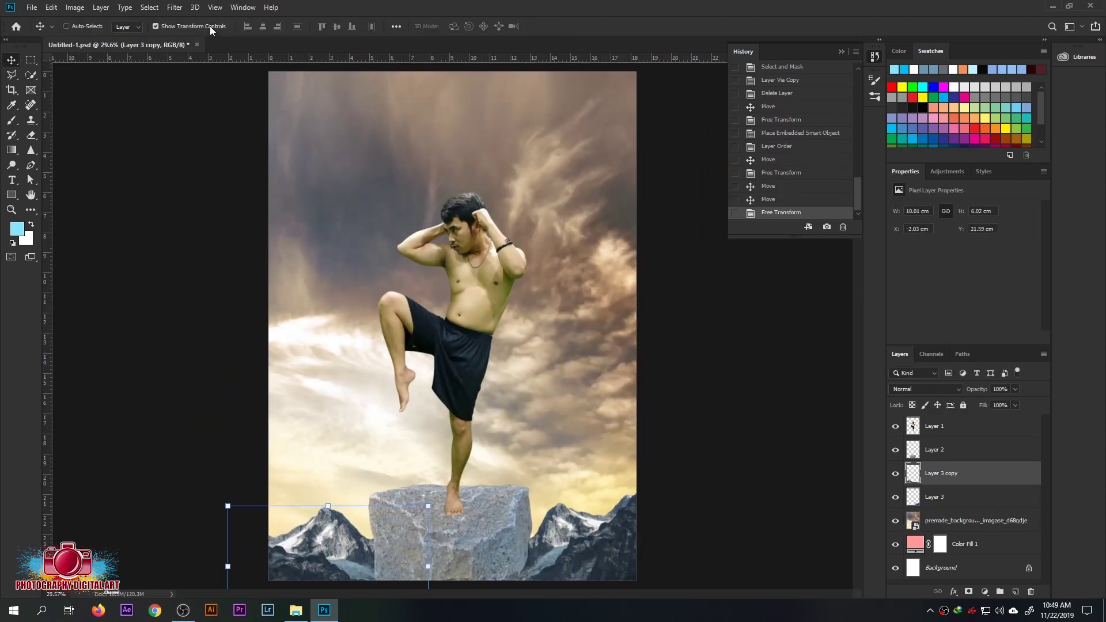
On the man's layer, set Greens saturation -100 and Yellows hue -10, saturation -26, lightness +4
ctrl+click(536, 354)
key(ctrl+u)
click(864, 210)
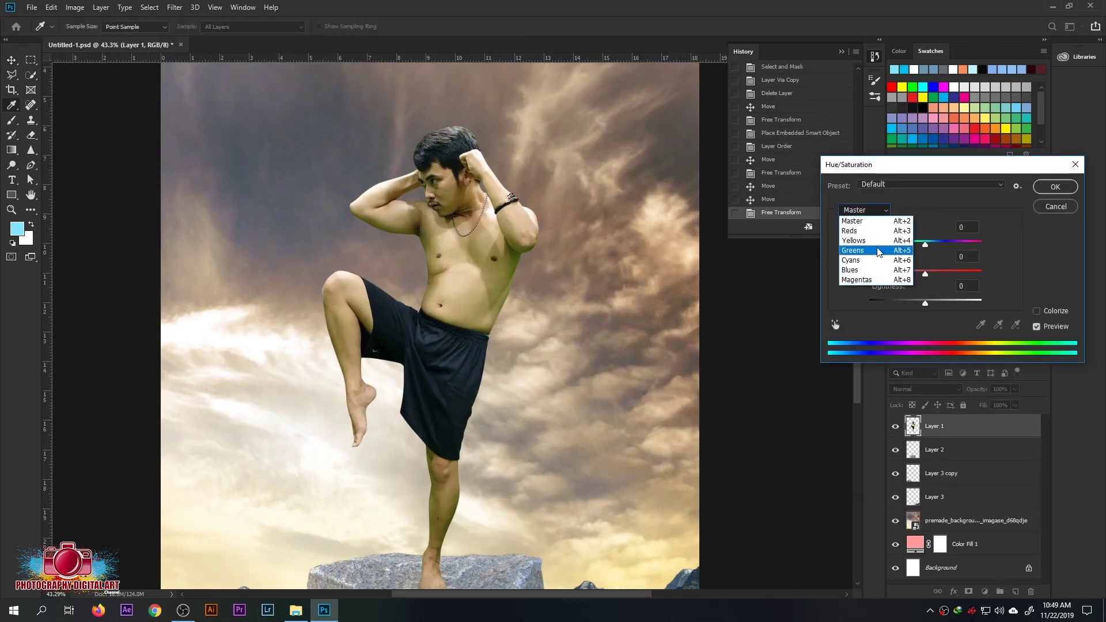
click(859, 248)
drag(926, 274, 855, 274)
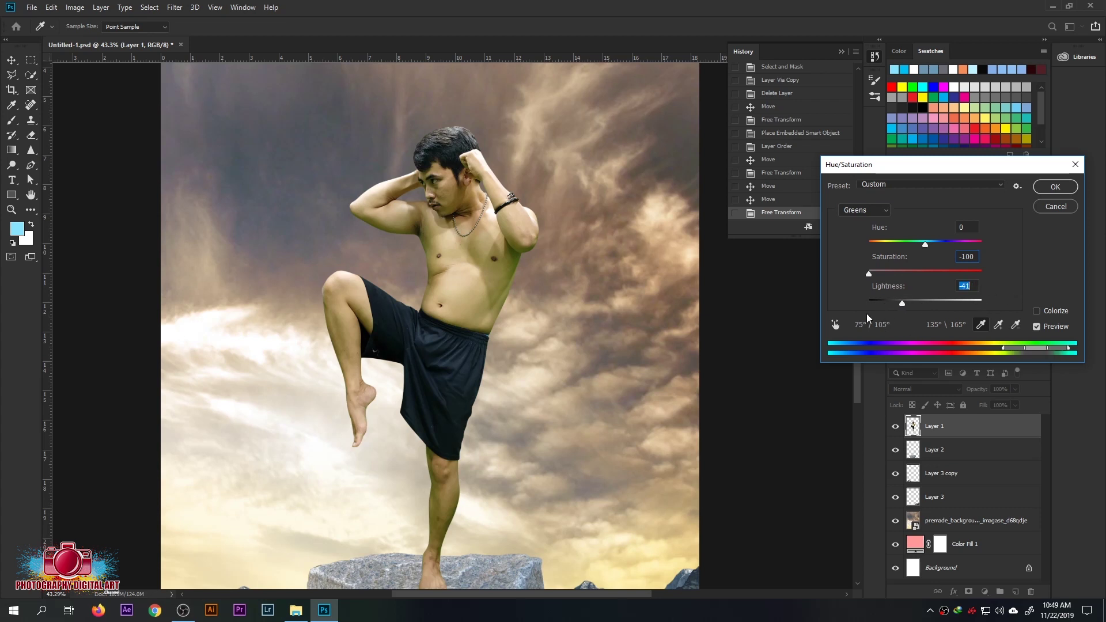
click(864, 209)
click(858, 238)
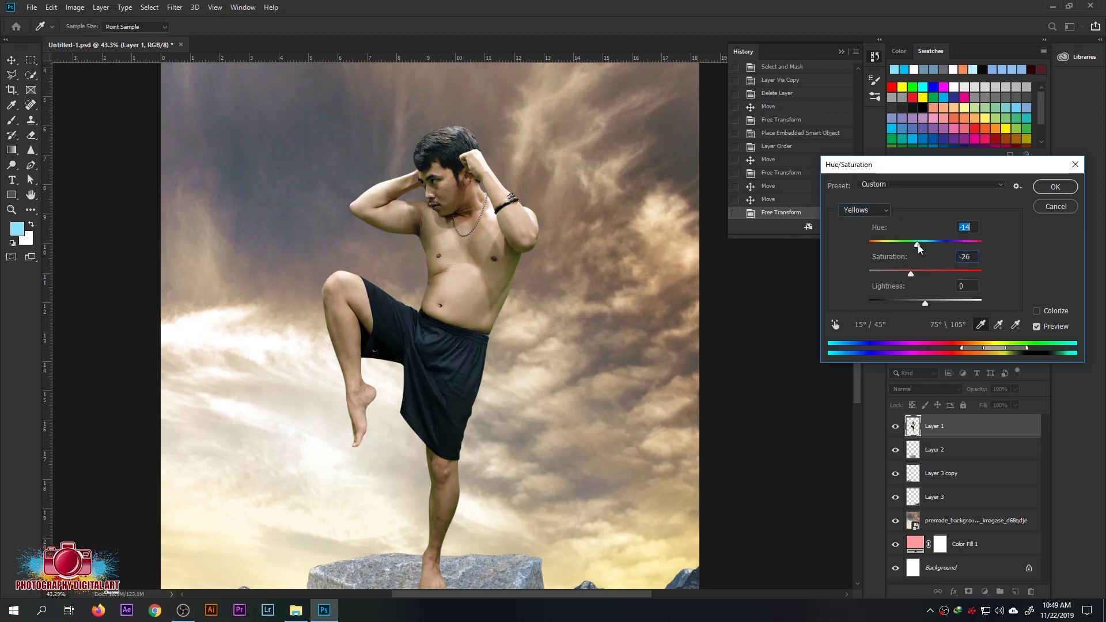
drag(918, 244, 921, 245)
drag(925, 303, 929, 306)
Apply the Hue/Saturation change, then boost the rock's contrast with a Levels adjustment
click(1056, 187)
key(ctrl+0)
key(v)
key(alt+bracketleft)
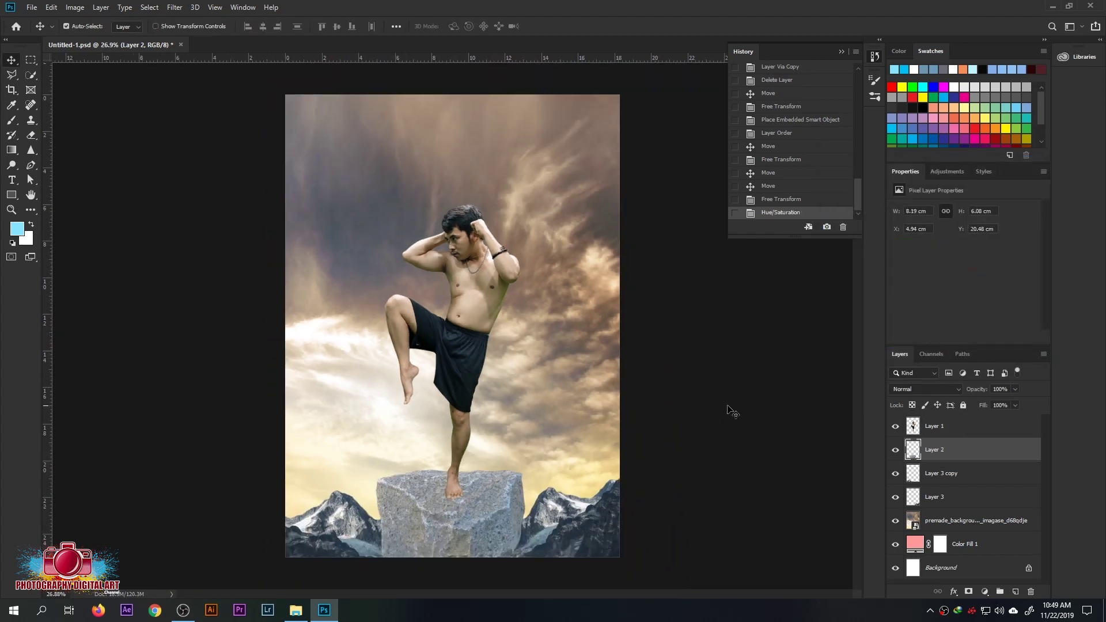
key(ctrl+l)
drag(877, 376, 933, 377)
click(989, 269)
Merge the two mountain layers into one named 'mountain' and rename the rock layer 'rock'
click(945, 473)
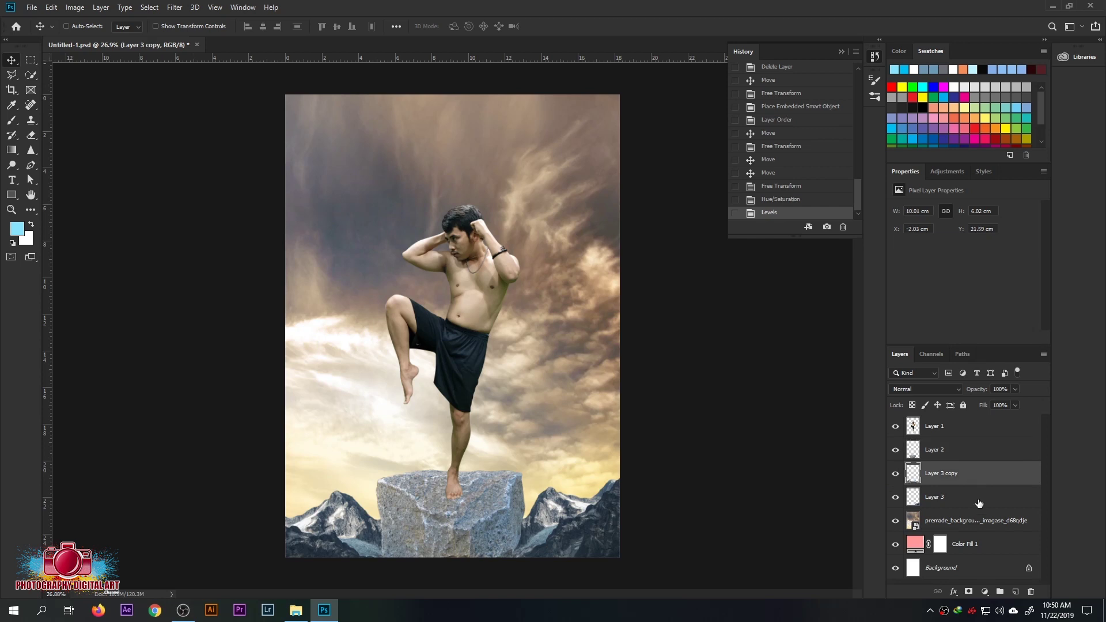
shift+click(945, 497)
right_click(957, 496)
click(974, 392)
text(moun)
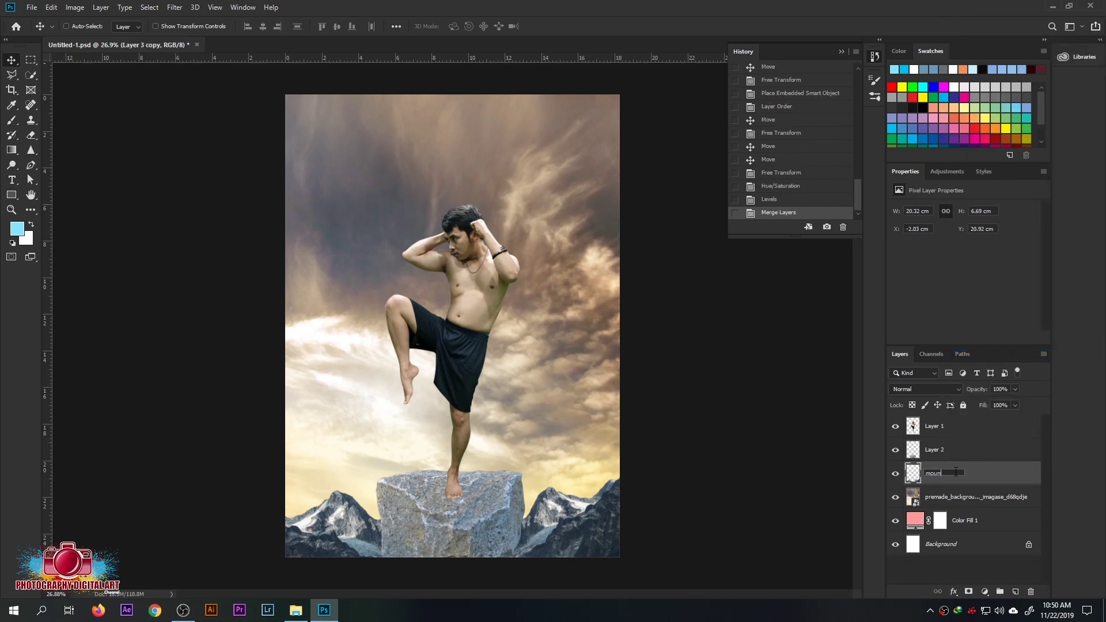
text(tain)
key(Return)
double_click(933, 449)
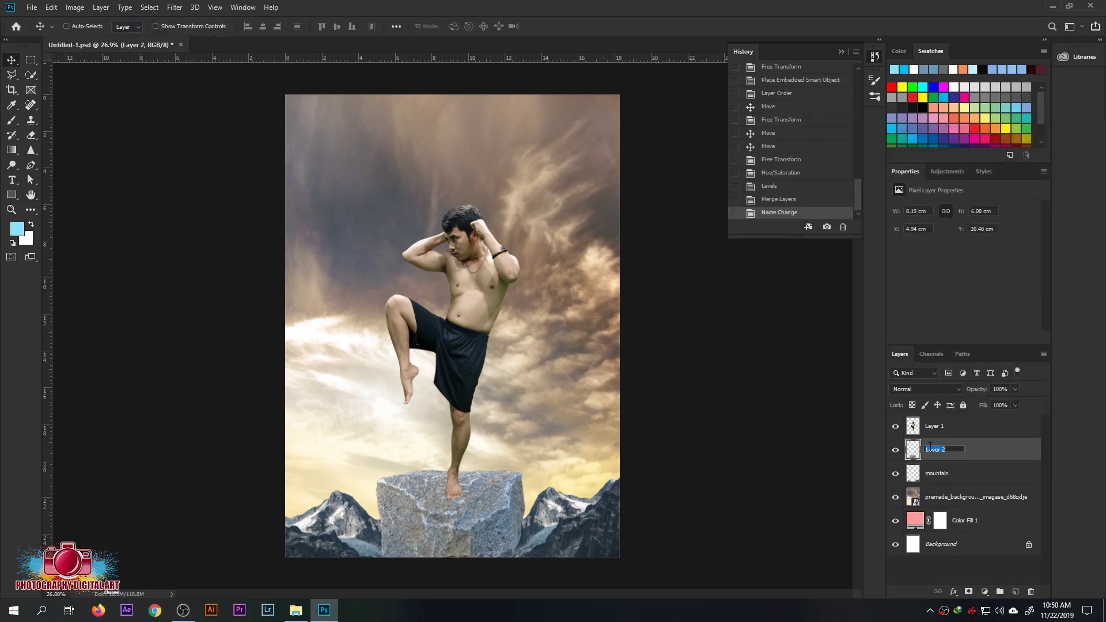
text(rock)
Rasterize the sky layer, name it 'sky', and rename the man's layer 'hero'
click(966, 501)
right_click(966, 500)
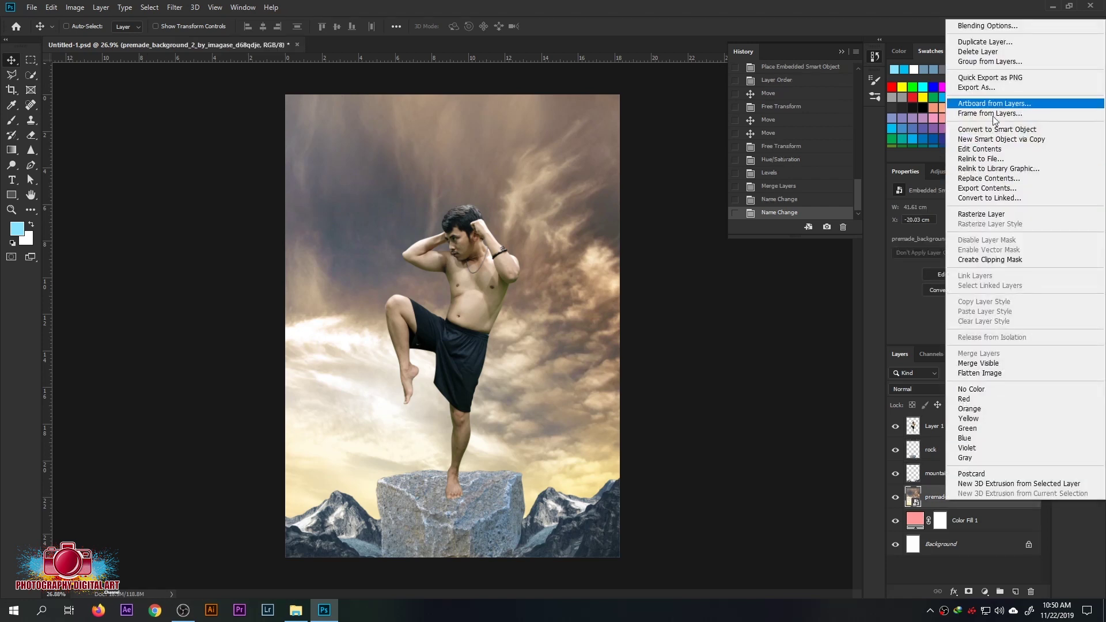
click(992, 153)
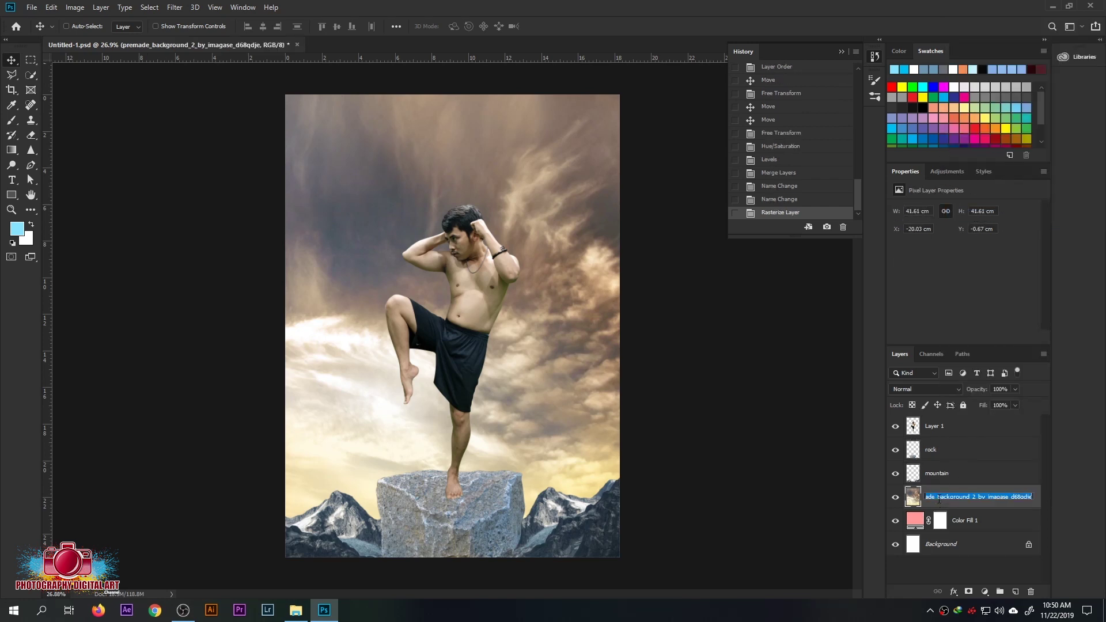
text(sky)
click(933, 573)
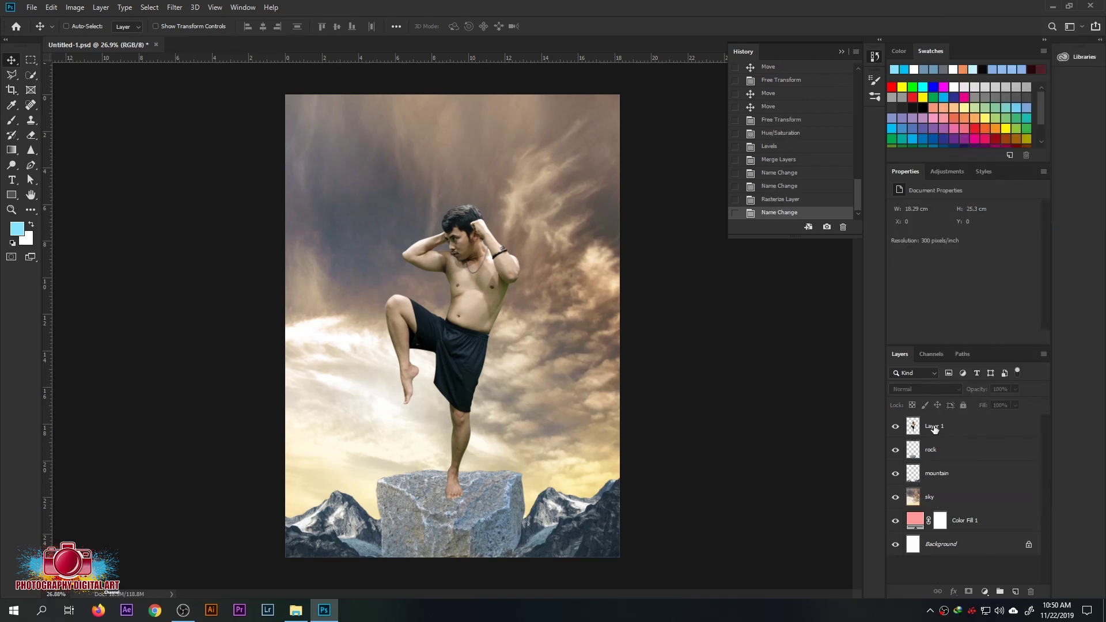
double_click(938, 427)
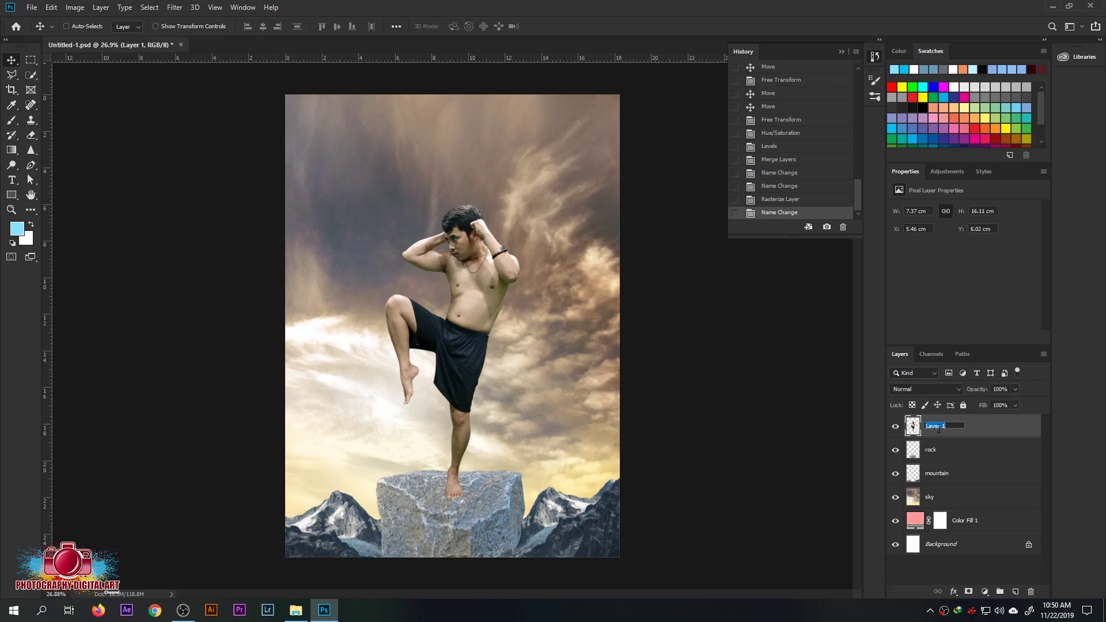
text(hero)
click(915, 584)
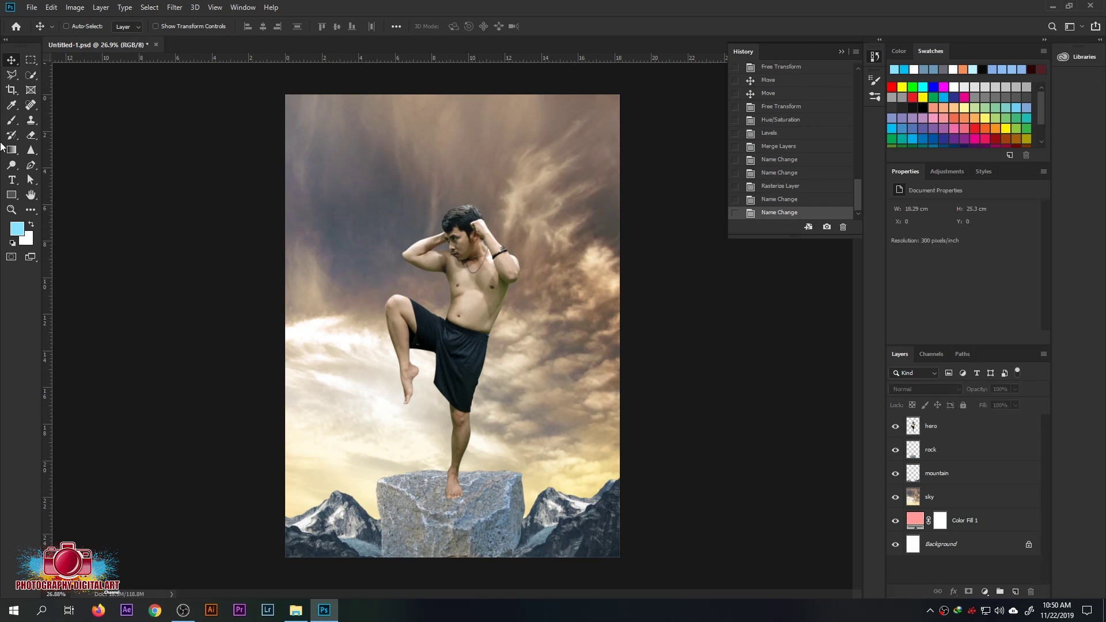
Outline a sliver along one side of the rock layer with the Pen tool
click(951, 453)
key(p)
scroll(404, 404, up, 4)
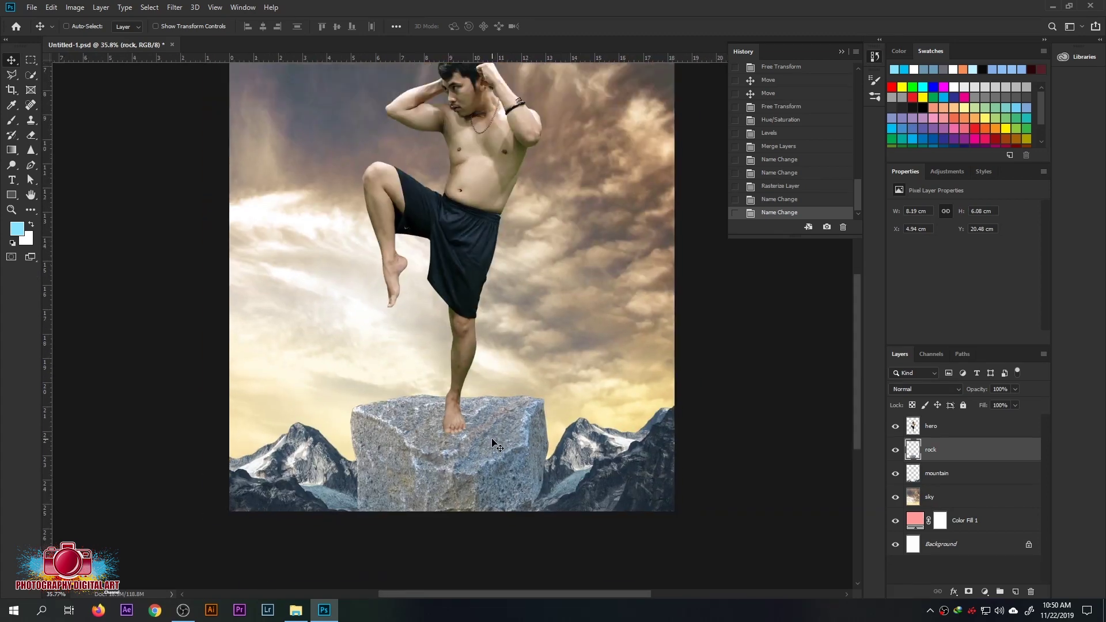
drag(375, 404, 403, 383)
scroll(404, 521, down, 2)
click(398, 535)
click(401, 565)
click(547, 580)
click(559, 548)
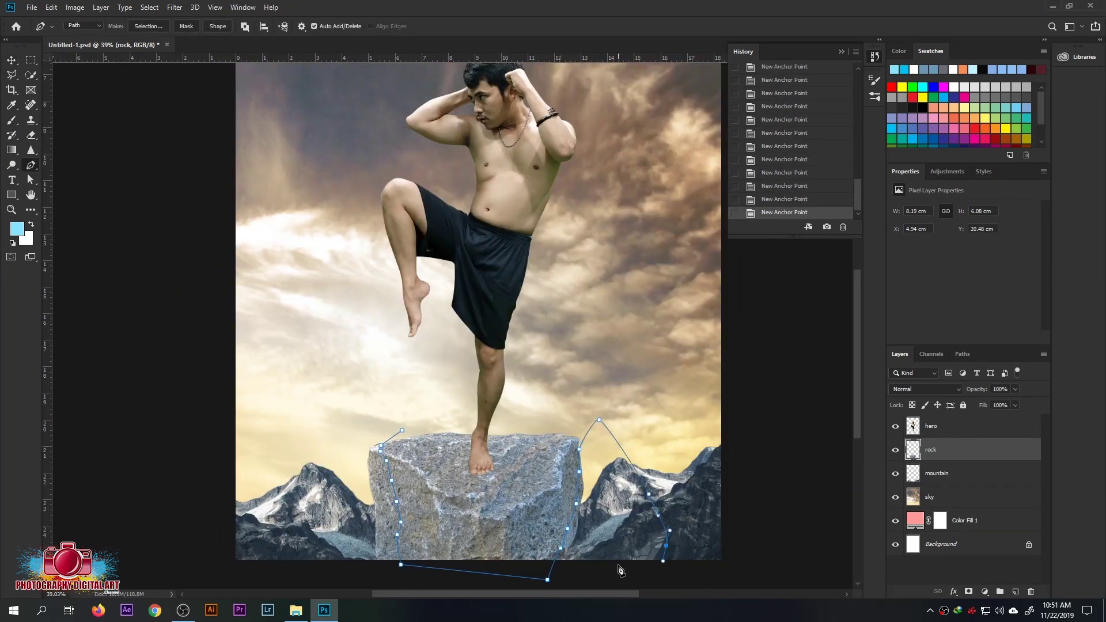
drag(381, 445, 322, 519)
Turn the outline into a selection, delete that sliver of rock, and deselect
right_click(372, 288)
click(403, 387)
key(m)
key(Delete)
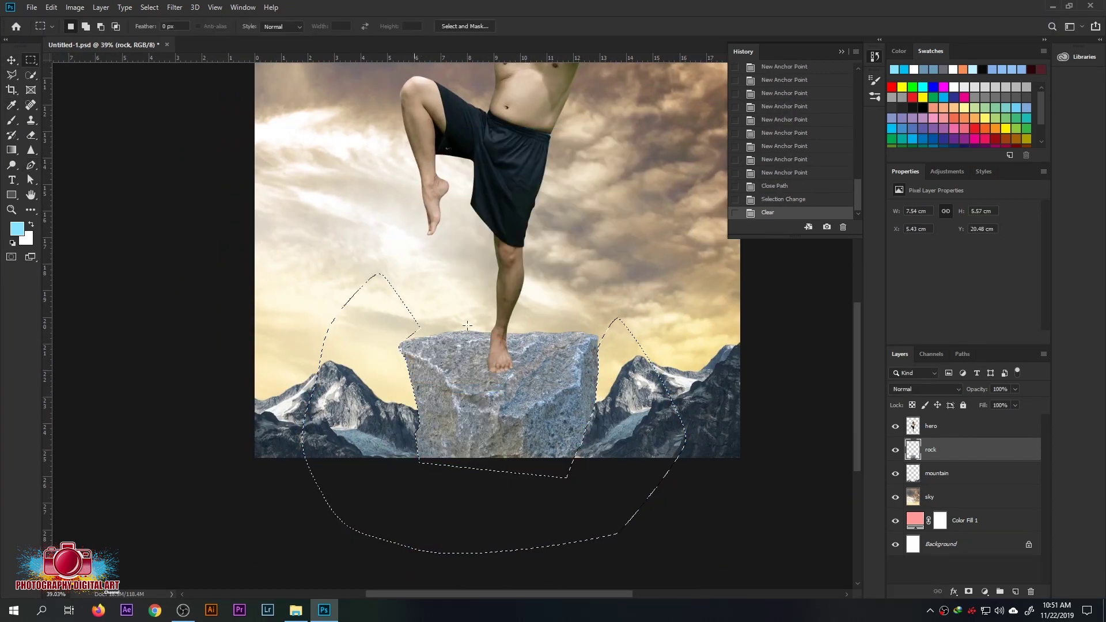
key(ctrl+d)
Outline and delete the rock's left edge, then deselect
key(ctrl+0)
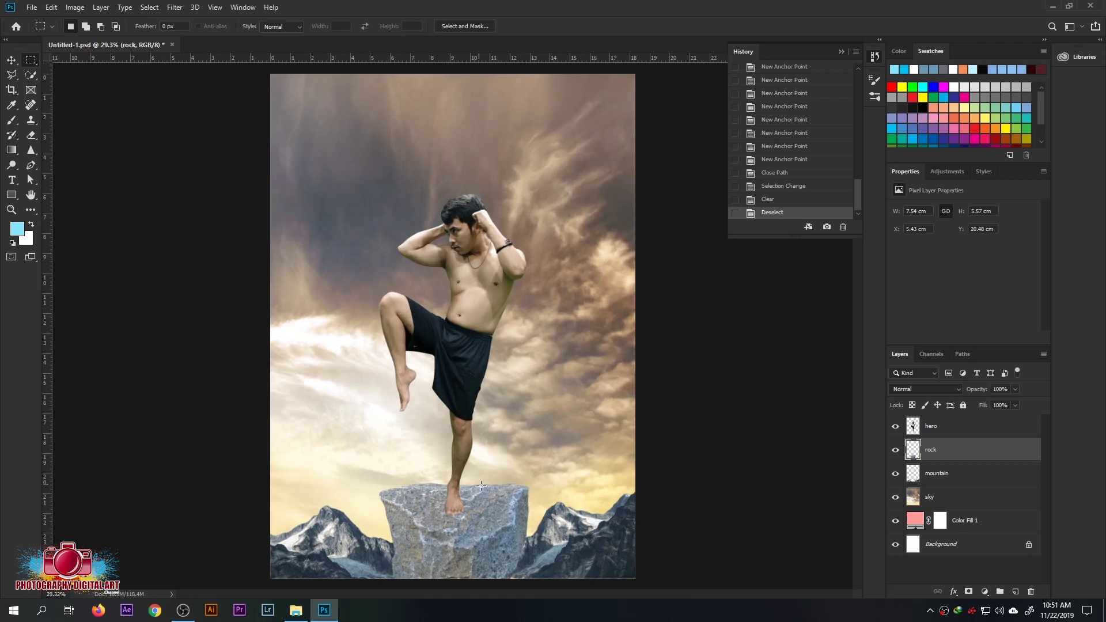
scroll(481, 486, up, 1)
key(p)
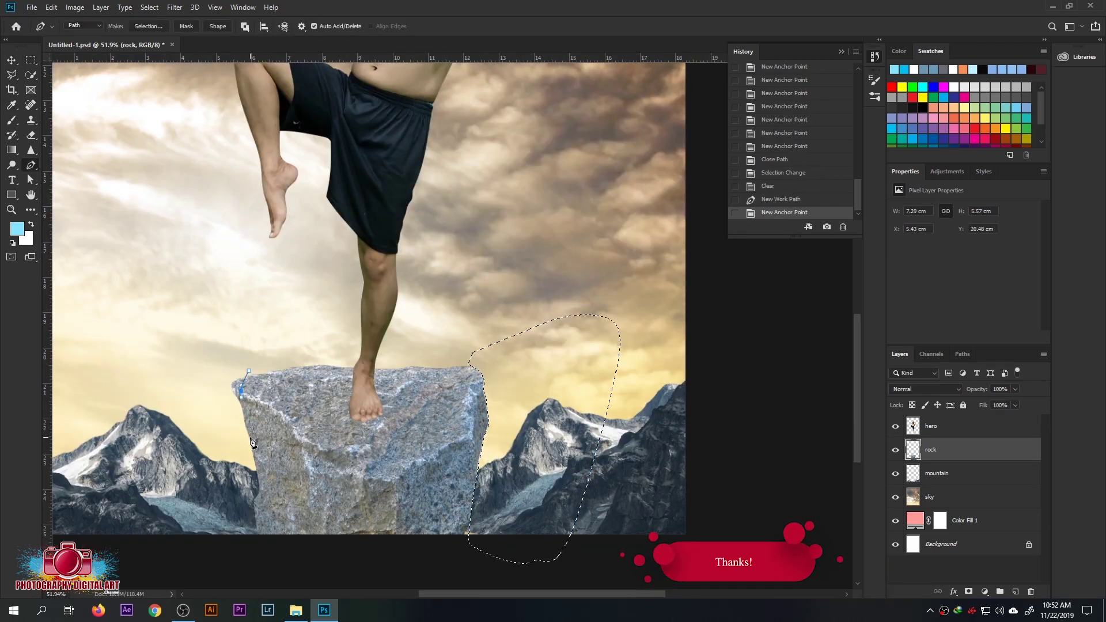
key(m)
key(ctrl+d)
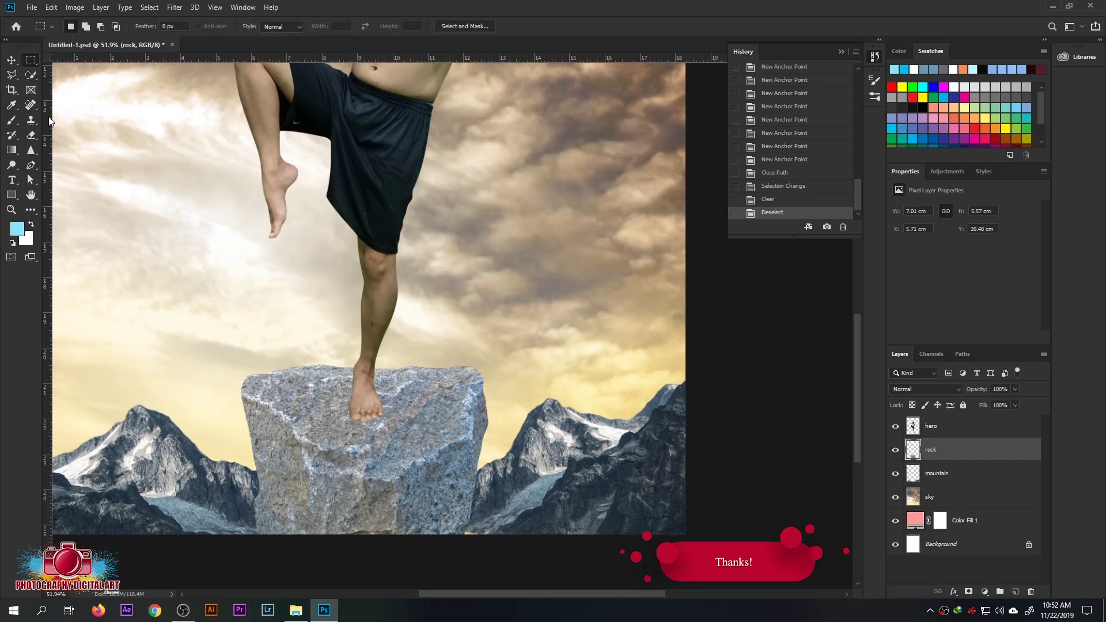
Burn and clone-stamp the rock, then lower its Levels output white to darken it
right_click(14, 166)
click(52, 177)
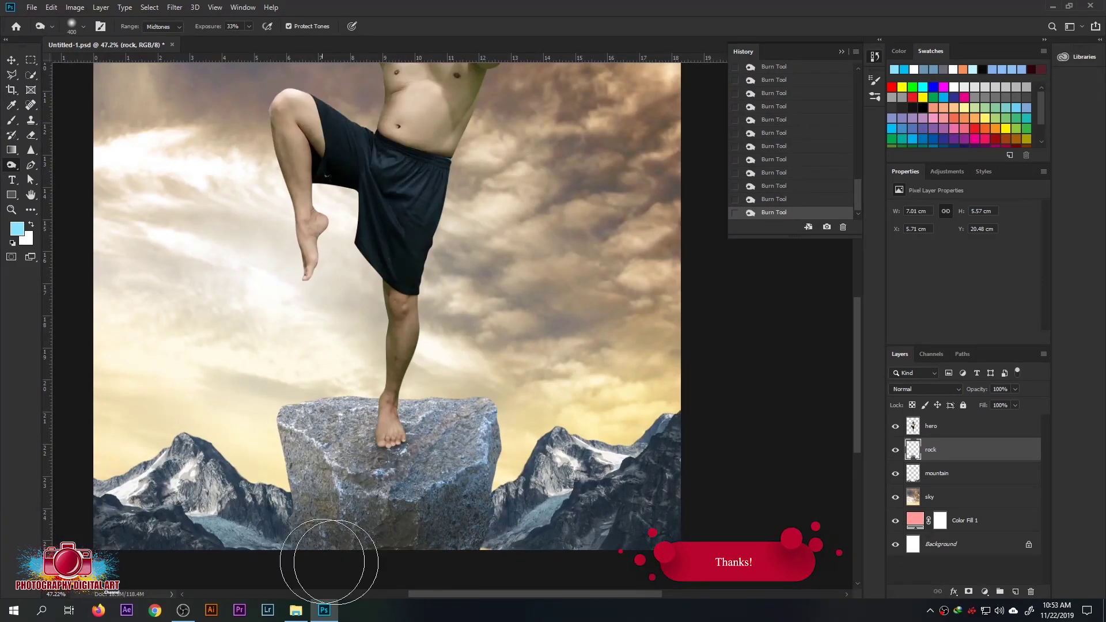
click(31, 120)
scroll(505, 547, up, 3)
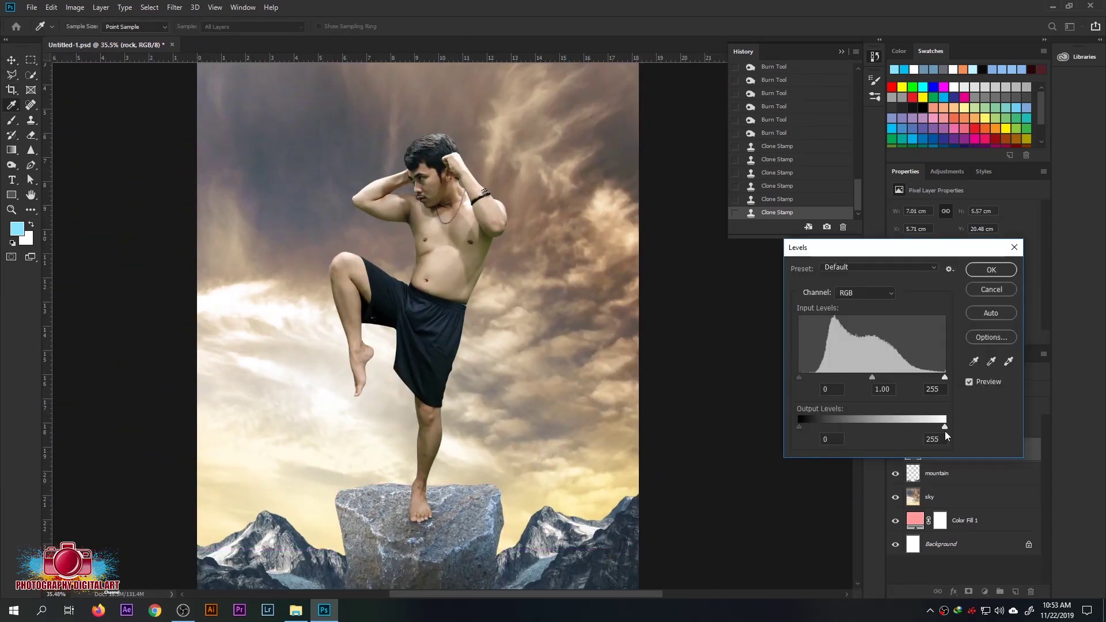
drag(945, 427, 927, 427)
click(1001, 272)
Dodge the area around the man's lower leg to brighten it
right_click(17, 169)
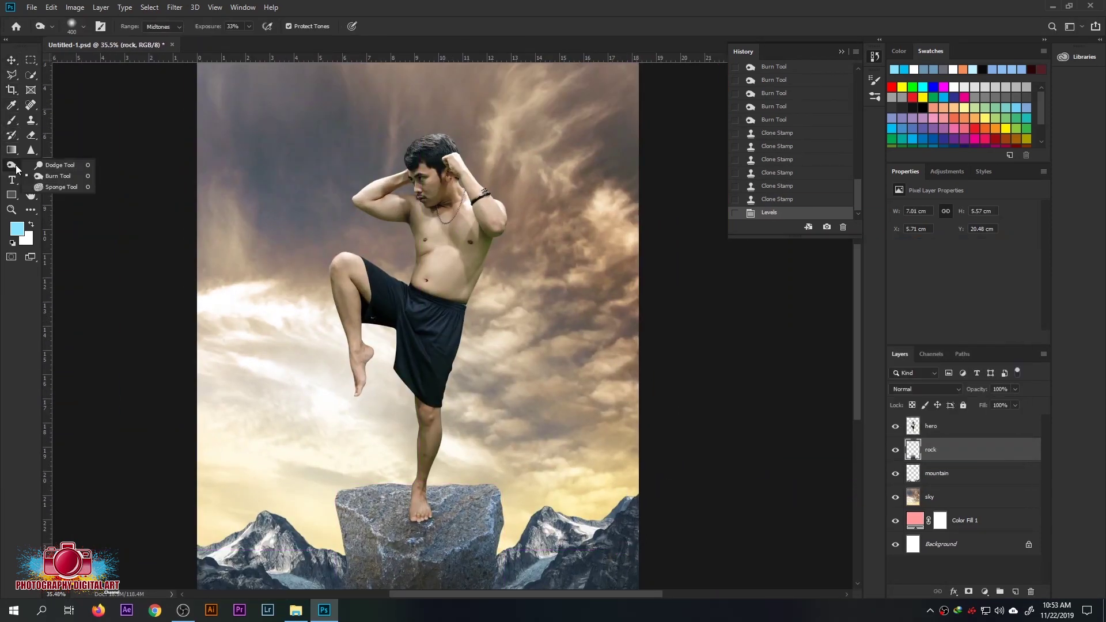
click(58, 165)
scroll(412, 482, up, 2)
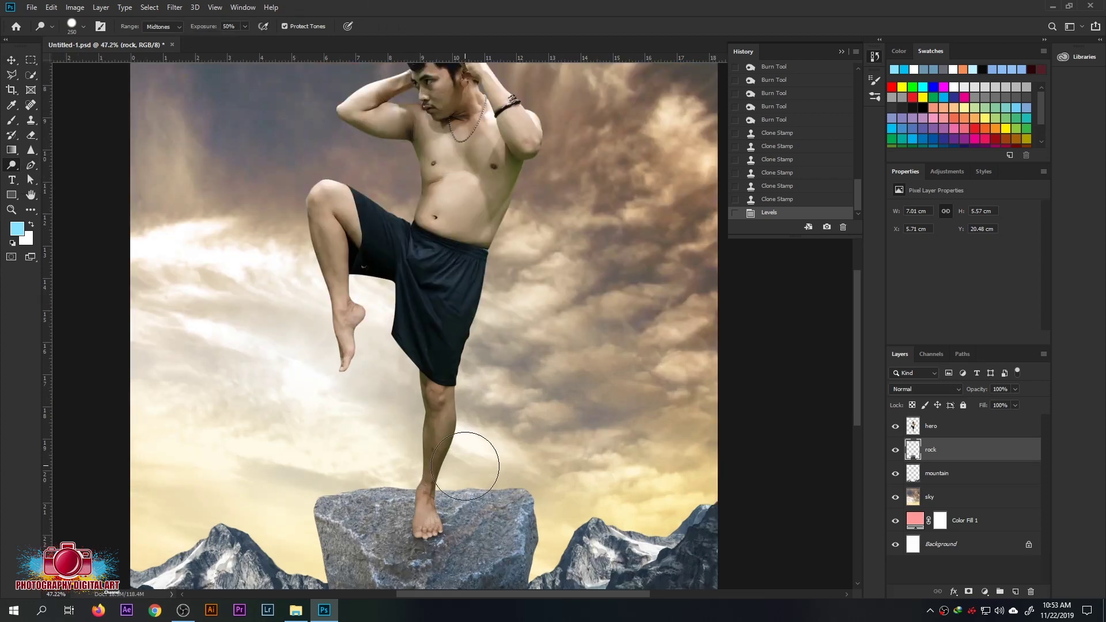
drag(465, 466, 359, 433)
scroll(354, 404, up, 2)
scroll(354, 396, up, 1)
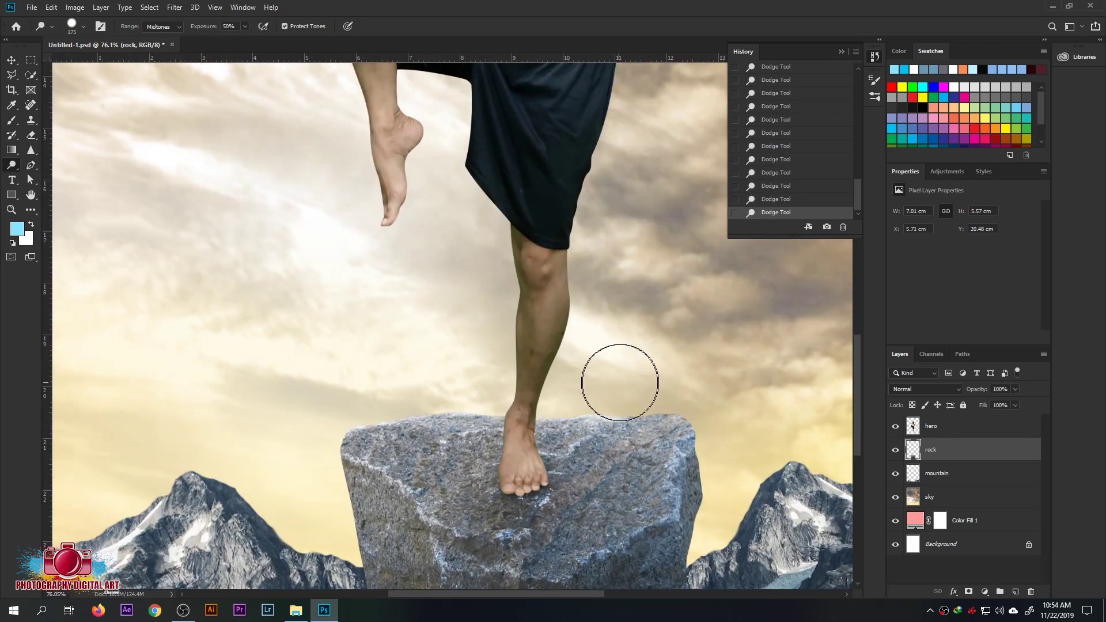
key(bracketleft)
key(bracketright)
key(bracketright)
key(bracketright)
key(bracketright)
key(bracketright)
Shrink the dodge brush and select the mountain layer
scroll(427, 355, down, 4)
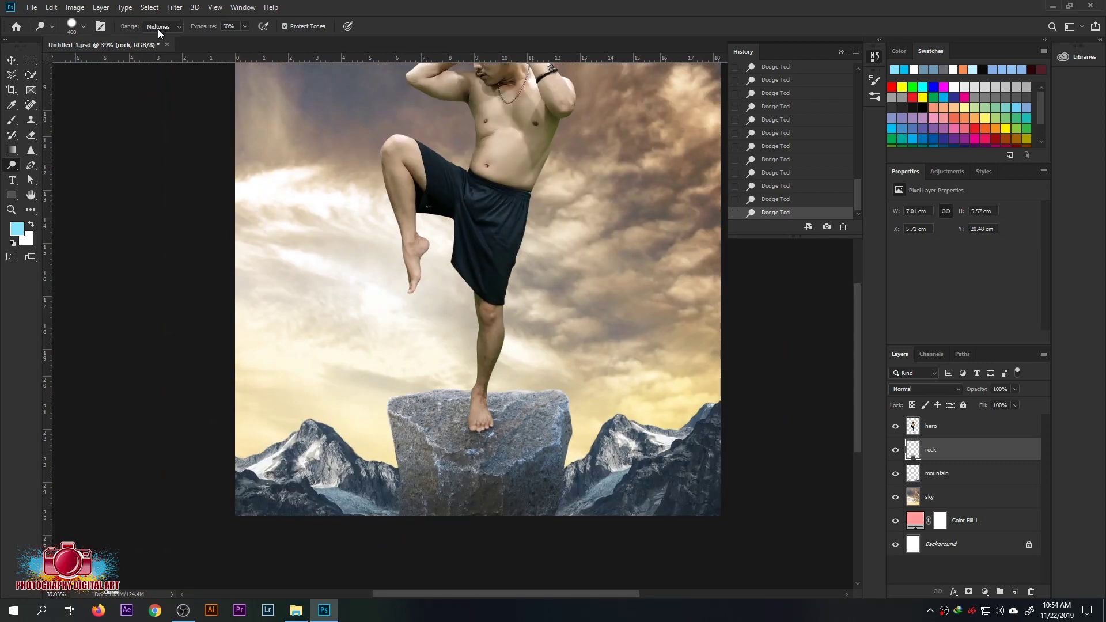
key(bracketleft)
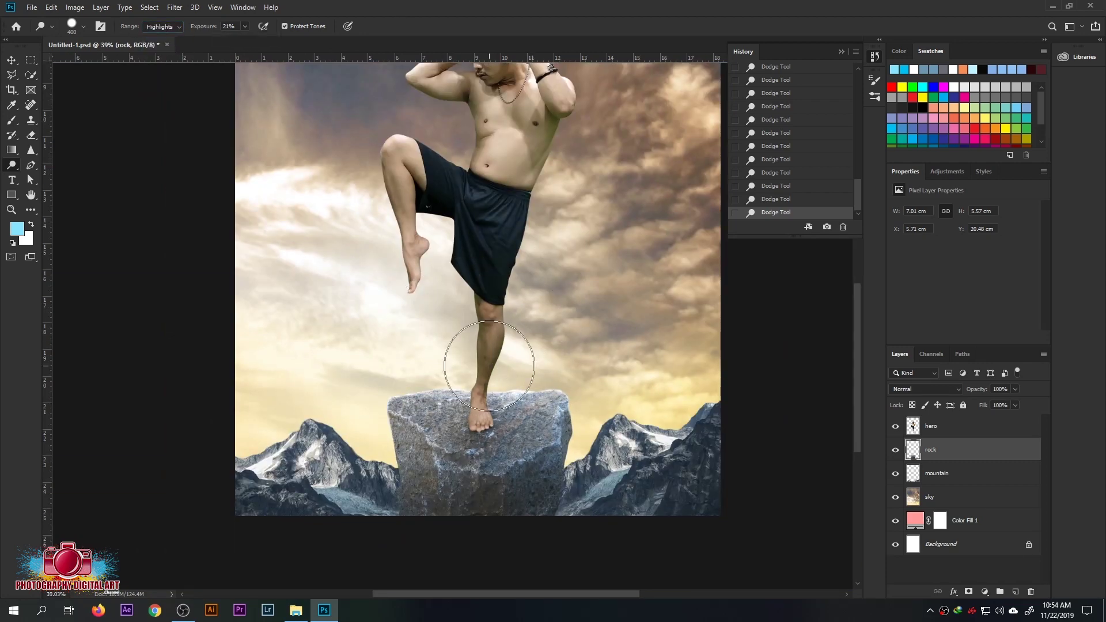
scroll(487, 358, down, 1)
scroll(403, 346, up, 1)
click(973, 473)
key(bracketleft)
key(bracketleft)
scroll(608, 467, up, 1)
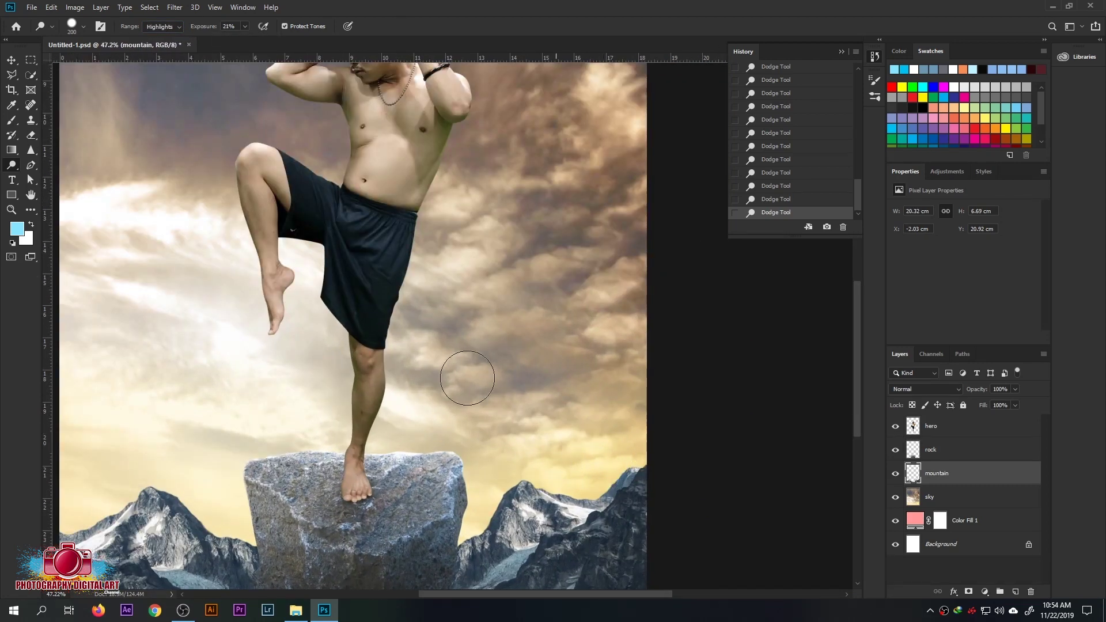
Dodge the snowy mountains in Highlights, then in Midtones
click(163, 26)
key(bracketleft)
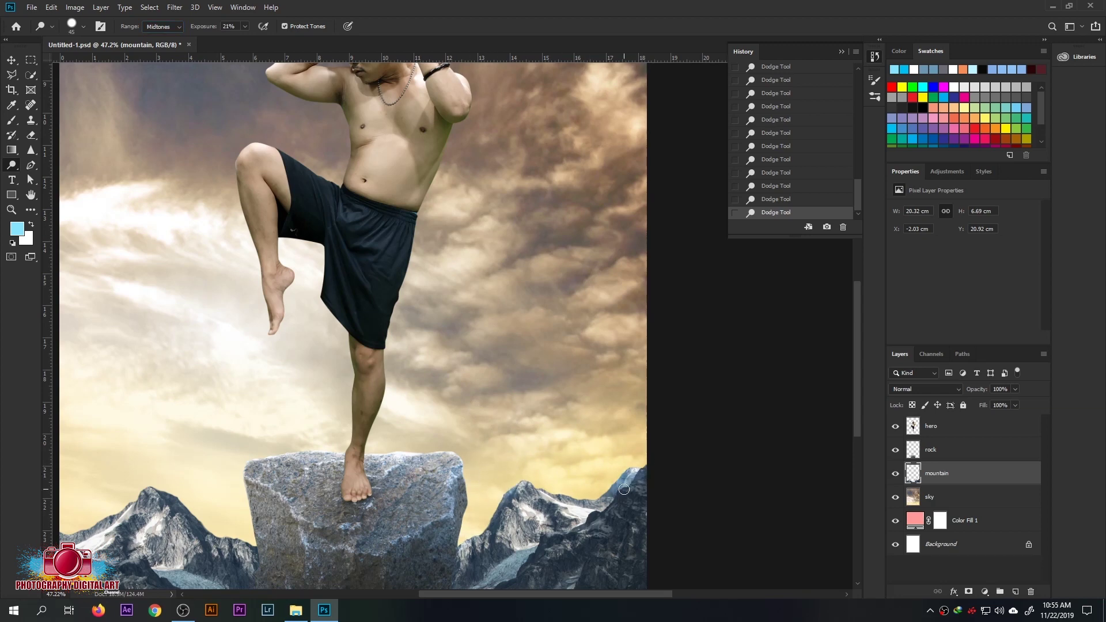
key(bracketright)
key(bracketright)
key(bracketright)
scroll(109, 519, left, 2)
click(173, 27)
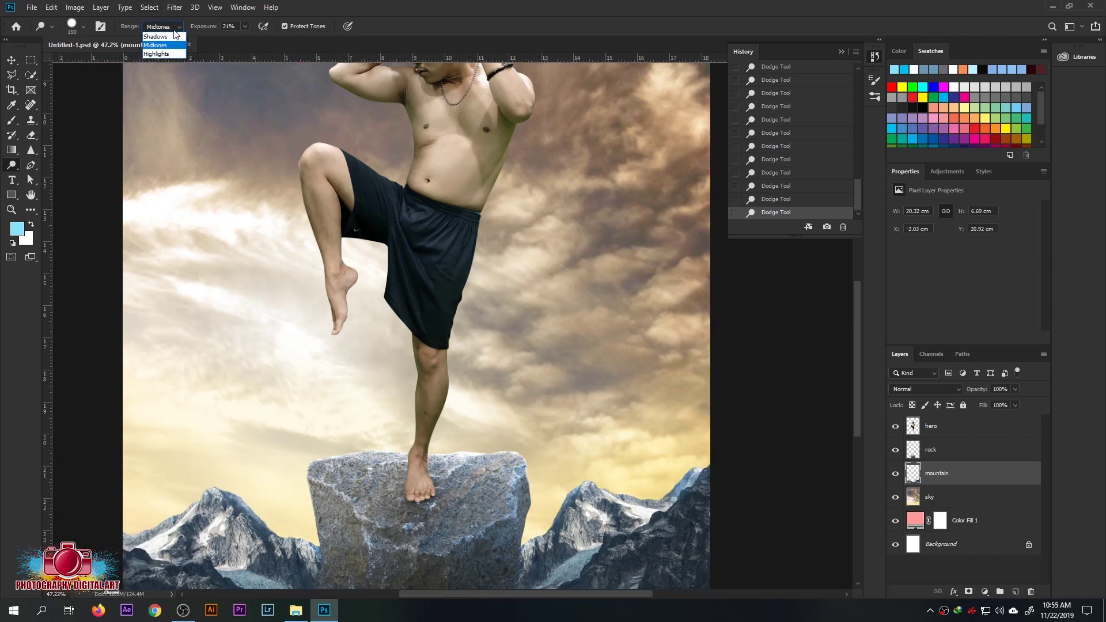
click(156, 54)
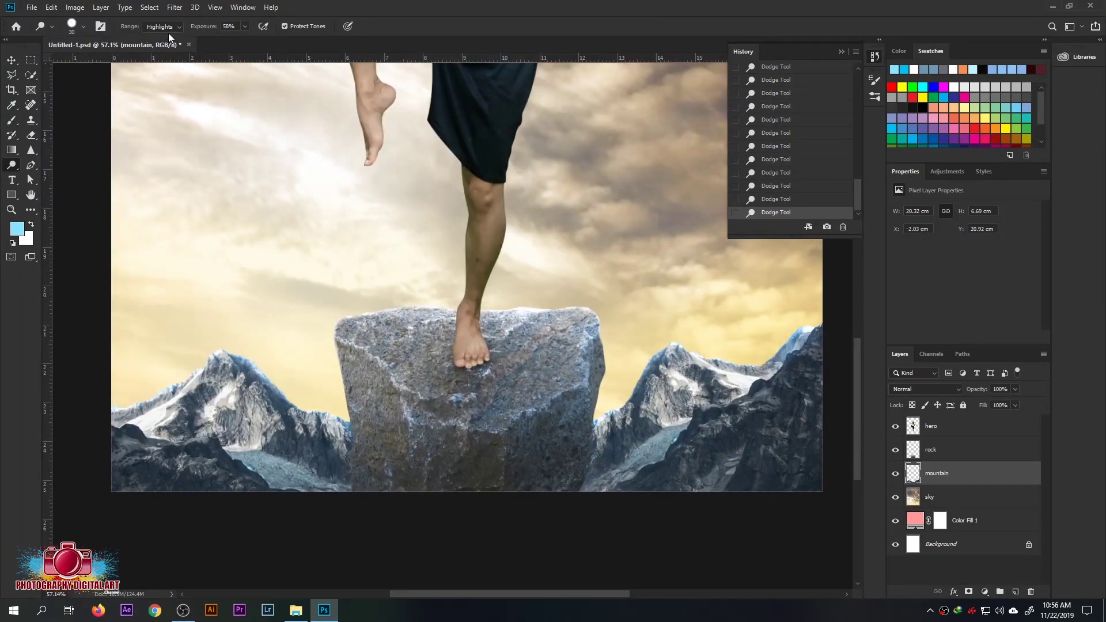
click(162, 26)
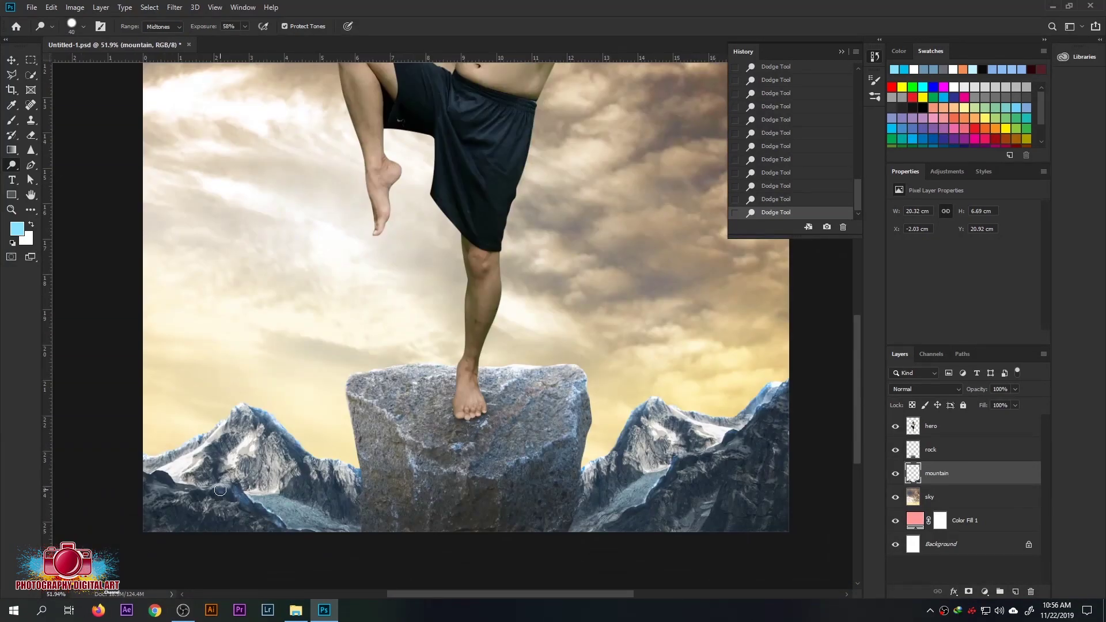
Apply Levels to the mountains with output black raised to 13
key(ctrl+l)
drag(799, 427, 806, 429)
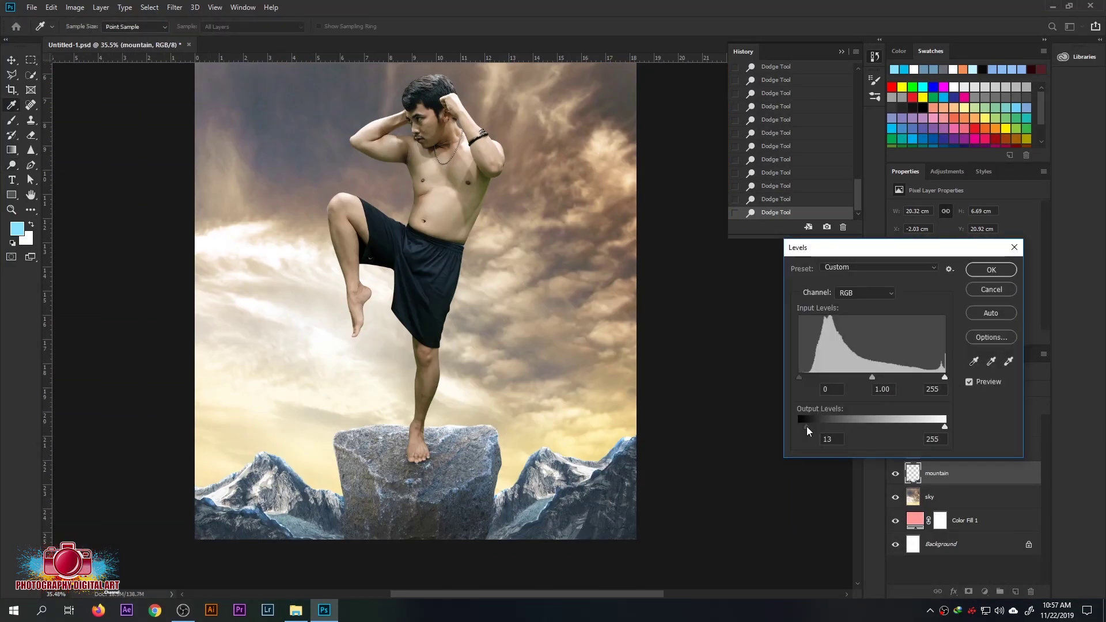
drag(871, 376, 861, 375)
key(Return)
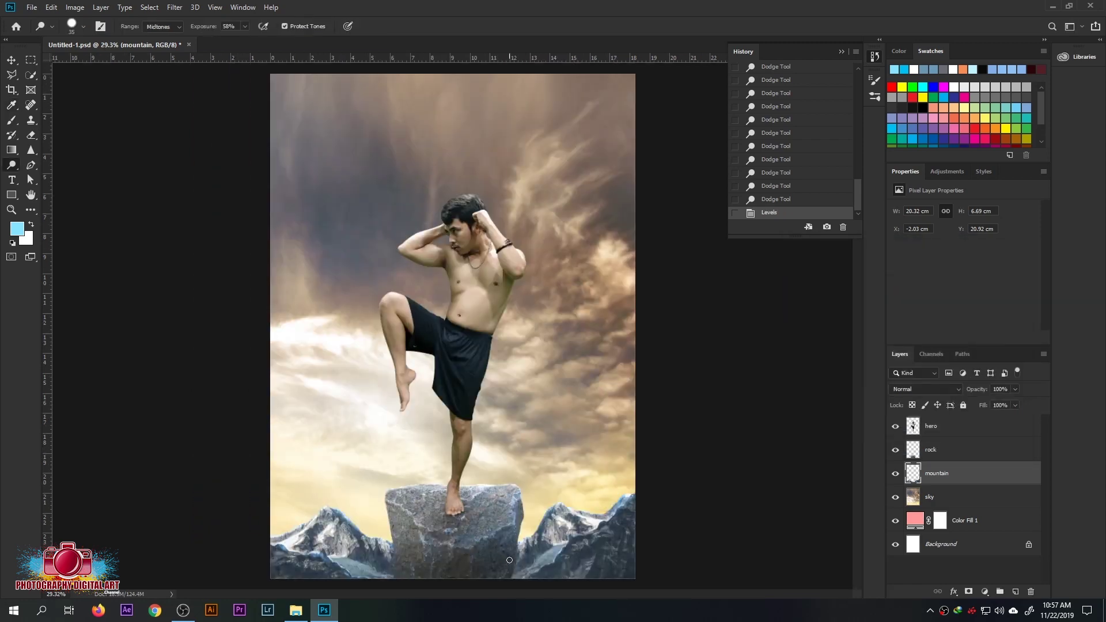
alt+scroll(509, 560, up, 5)
key(alt+bracketright)
key(alt+bracketright)
alt+scroll(510, 560, up, 3)
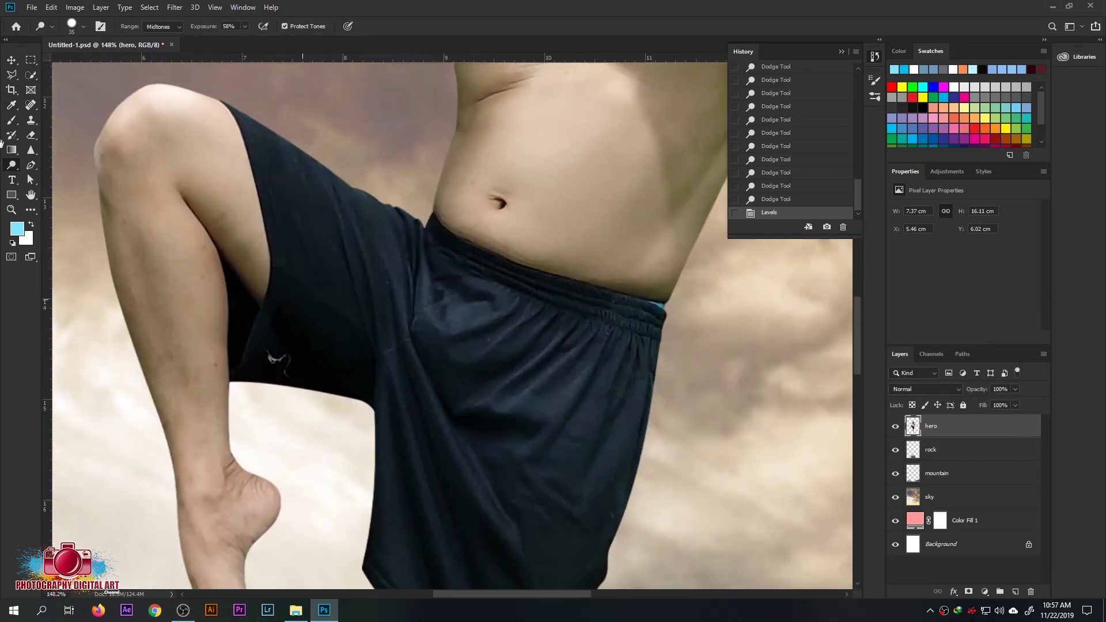
Clone-stamp over the white squiggle on the hero's shorts
click(32, 120)
alt+scroll(305, 376, up, 2)
alt+scroll(304, 376, up, 2)
alt+scroll(317, 376, up, 2)
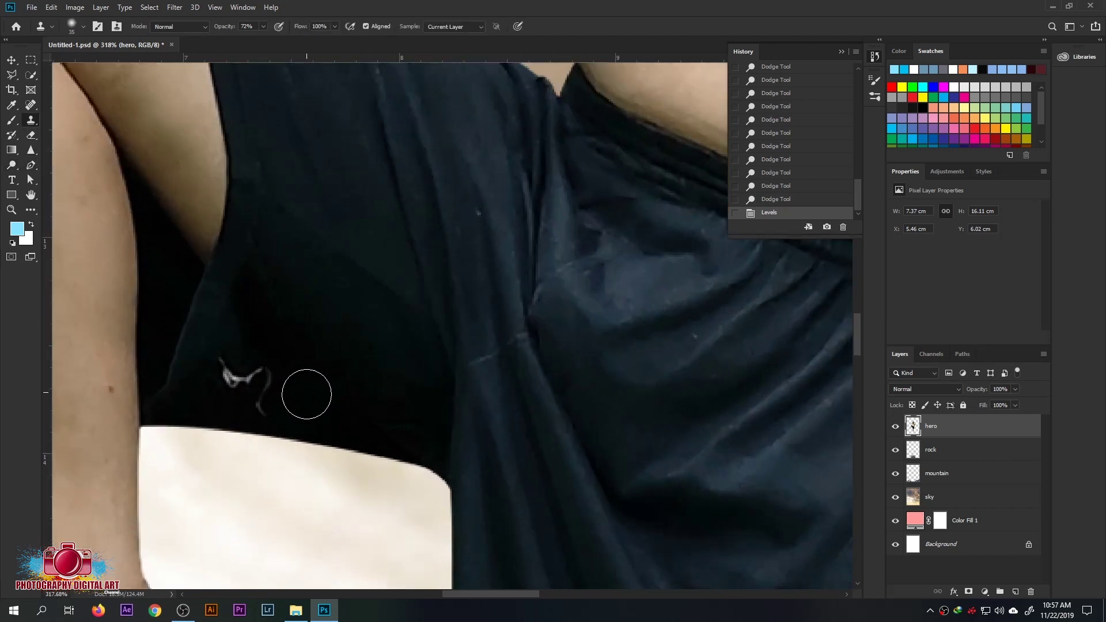
mouse_move(306, 395)
mouse_down()
mouse_move(230, 371)
mouse_move(292, 397)
mouse_up()
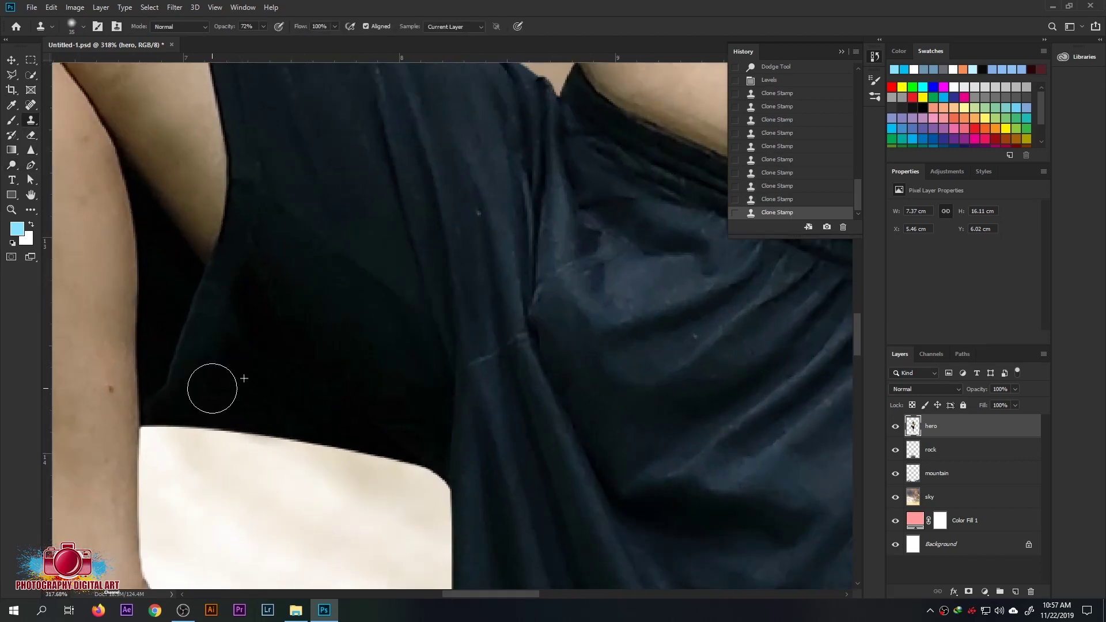
alt+scroll(244, 379, down, 8)
alt+scroll(311, 360, down, 3)
Set up a smaller Dodge brush on Midtones to lighten the hero's hair edge
click(11, 165)
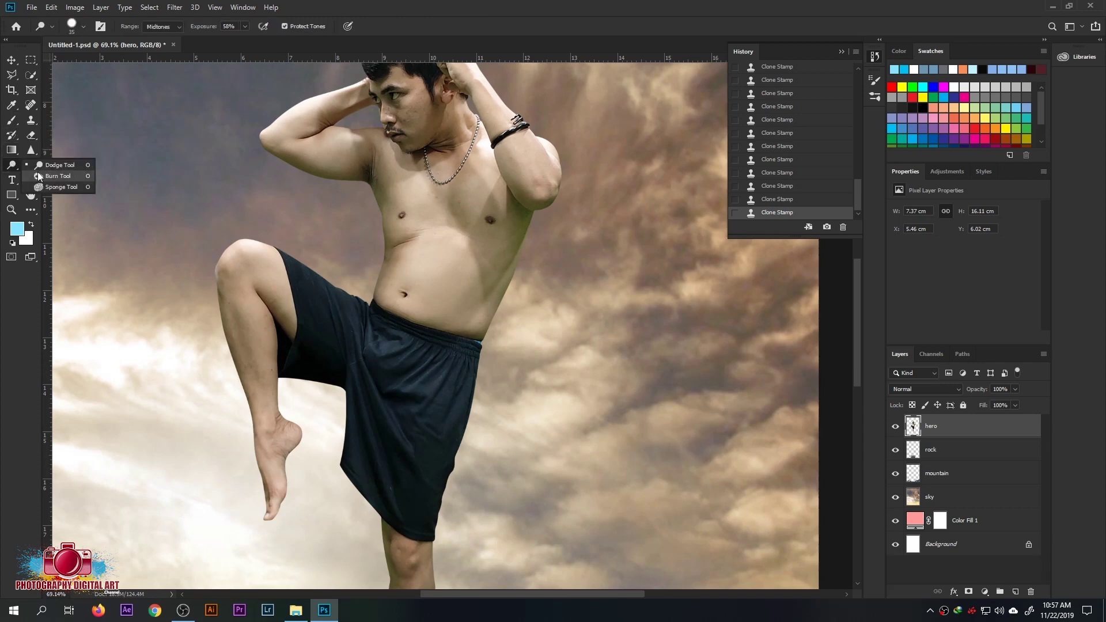
click(38, 176)
alt+scroll(238, 113, up, 2)
alt+scroll(237, 113, up, 2)
click(78, 26)
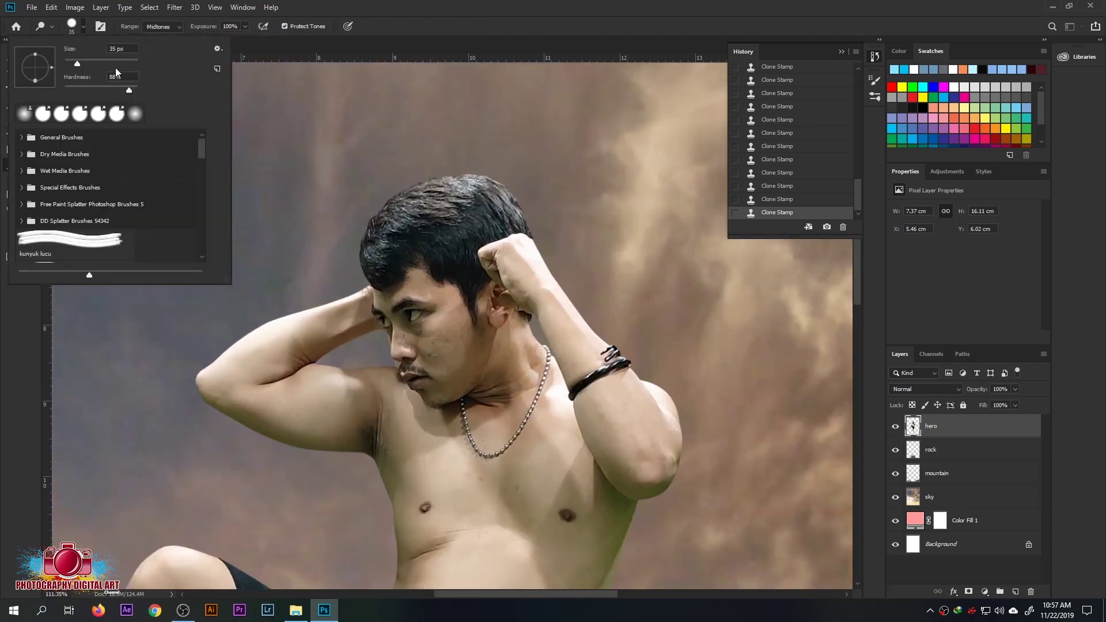
key(Return)
alt+scroll(355, 353, up, 3)
alt+scroll(294, 290, down, 3)
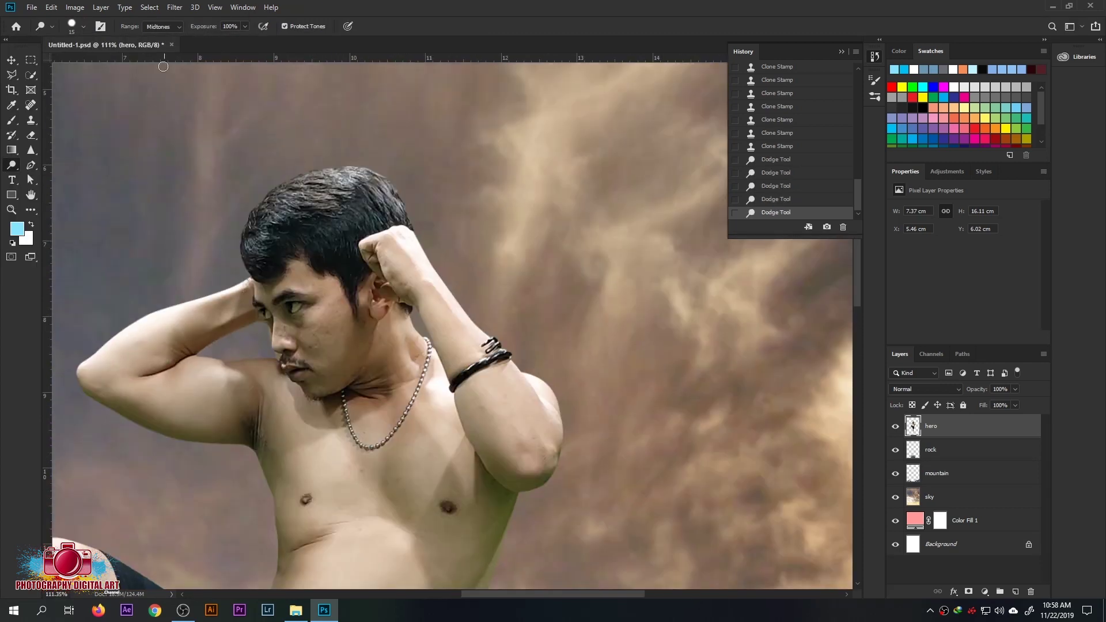
click(163, 26)
click(177, 61)
click(163, 26)
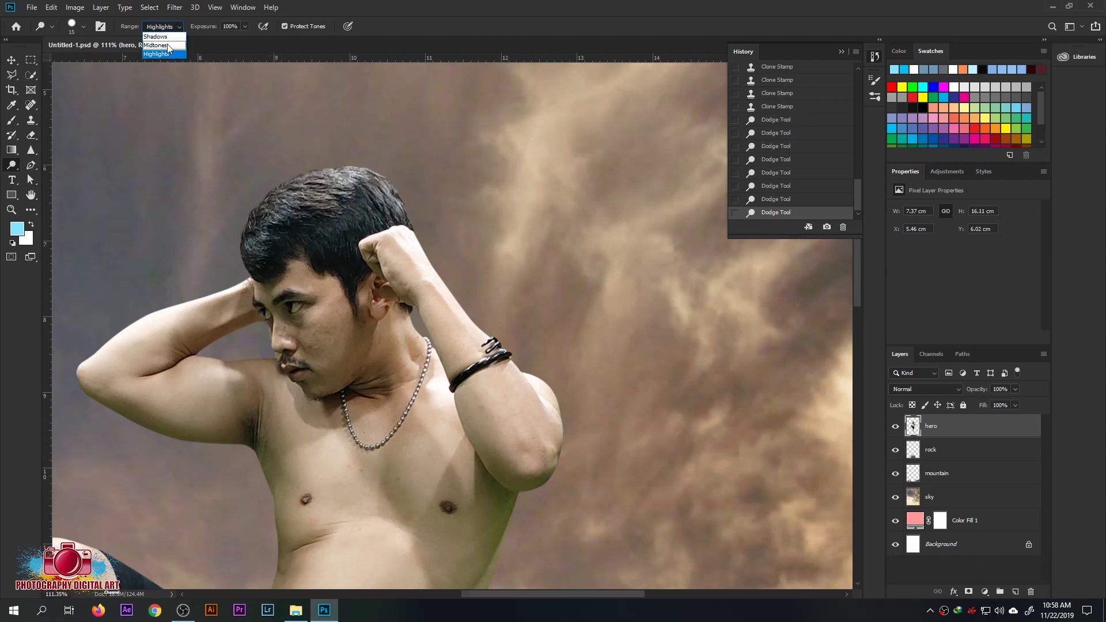
click(164, 48)
Dodge the hero's edges, undoing one stroke and resizing the brush
key(bracketright)
key(bracketright)
key(bracketright)
alt+scroll(265, 178, up, 1)
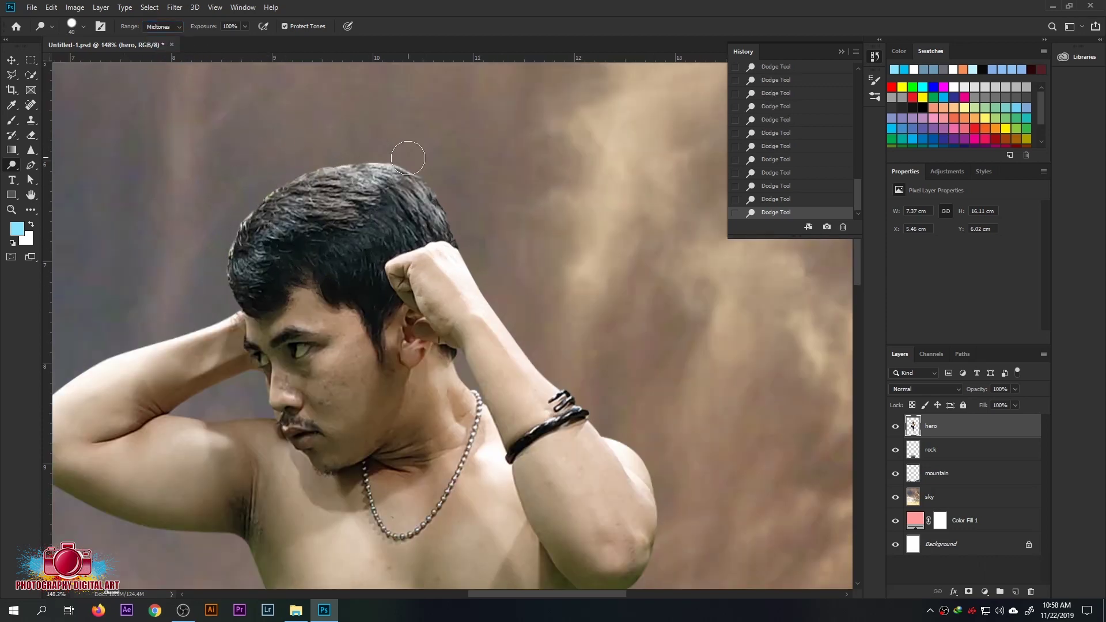
key(bracketright)
key(bracketright)
key(bracketright)
alt+scroll(227, 408, down, 3)
alt+scroll(254, 242, down, 2)
alt+scroll(407, 355, up, 2)
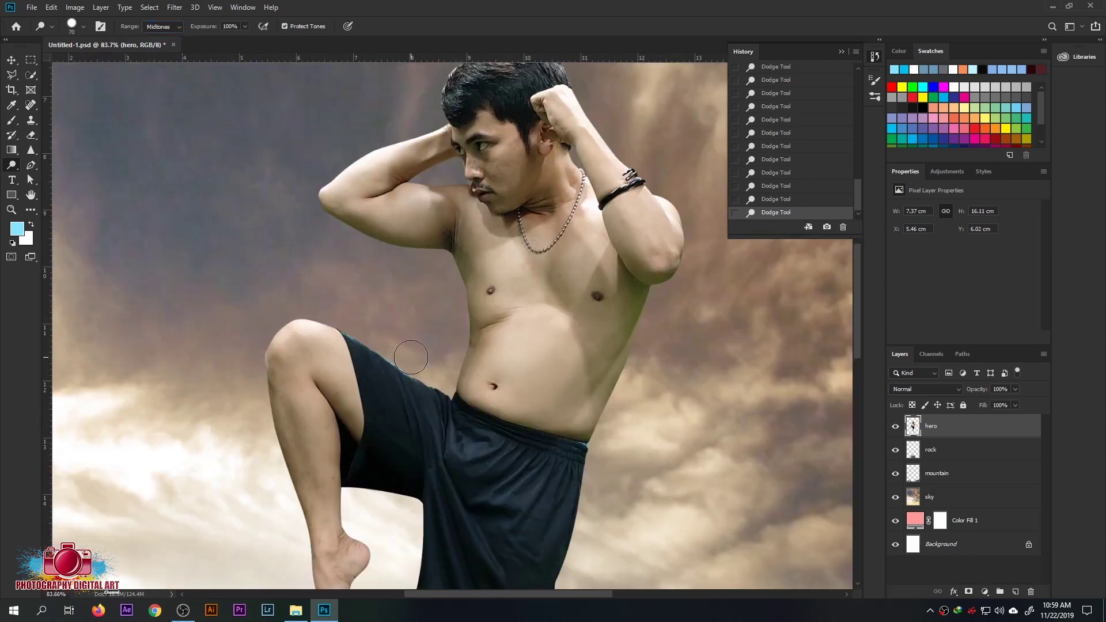
alt+scroll(298, 307, up, 2)
key(ctrl+z)
click(83, 27)
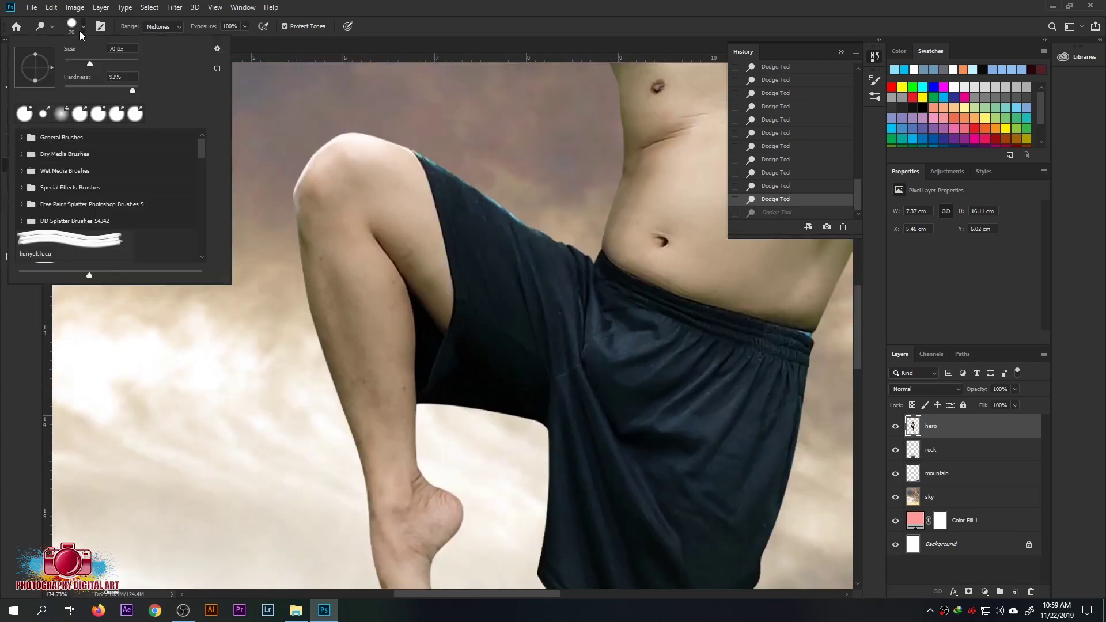
click(270, 170)
key(bracketleft)
key(bracketleft)
alt+scroll(283, 242, up, 1)
alt+scroll(294, 316, down, 2)
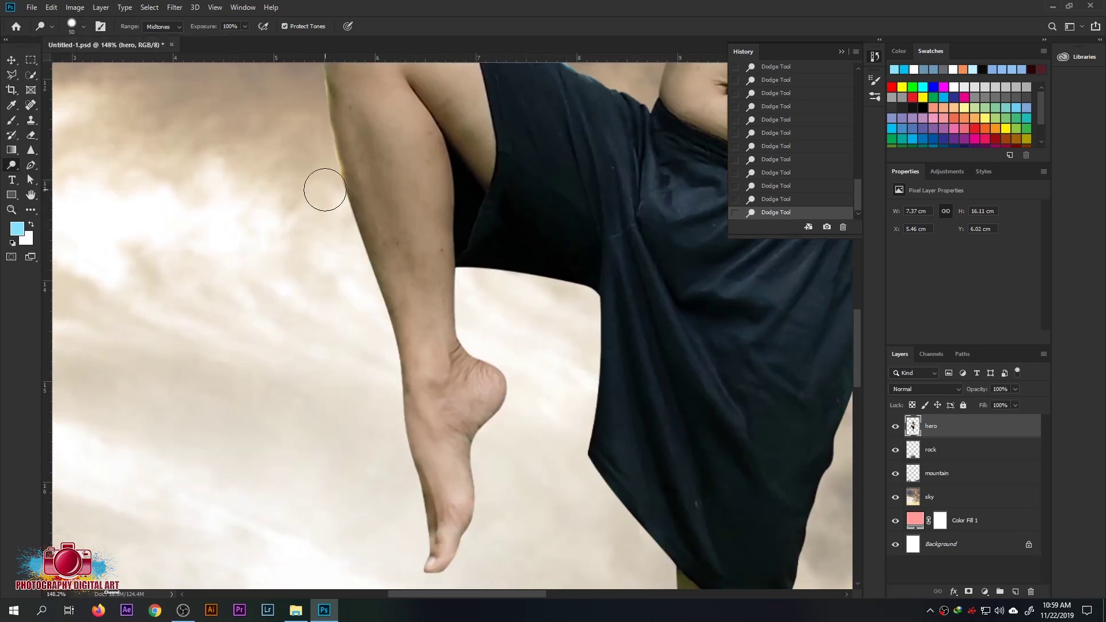
alt+scroll(313, 291, down, 3)
alt+scroll(387, 373, up, 3)
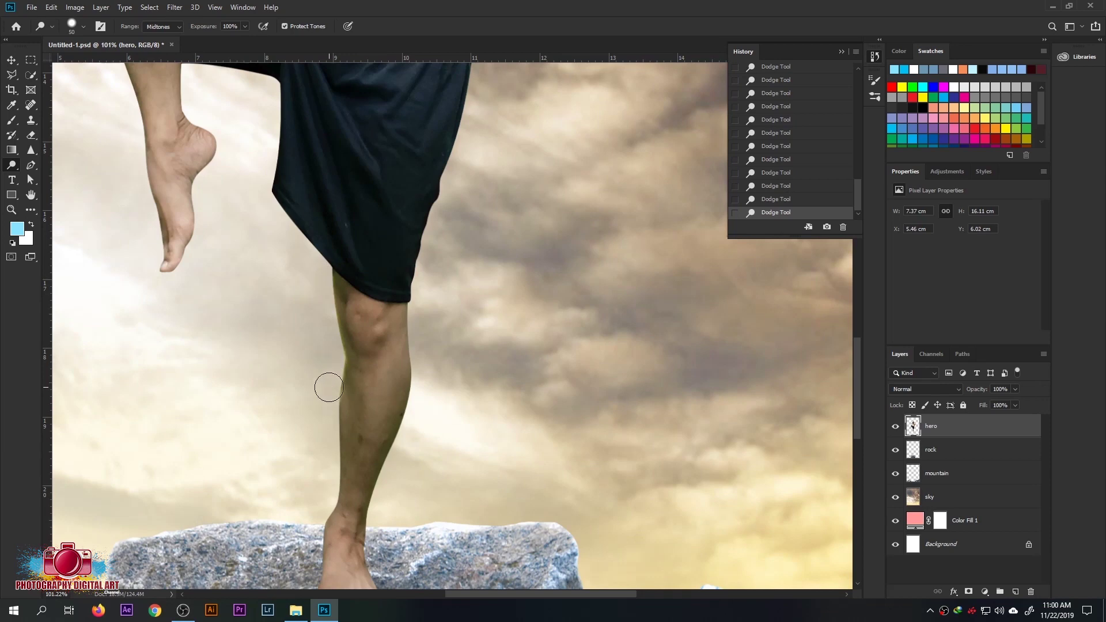
alt+scroll(329, 387, up, 2)
Lighten the edges of the hero's standing leg and raised foot
key(bracketright)
key(bracketright)
key(bracketright)
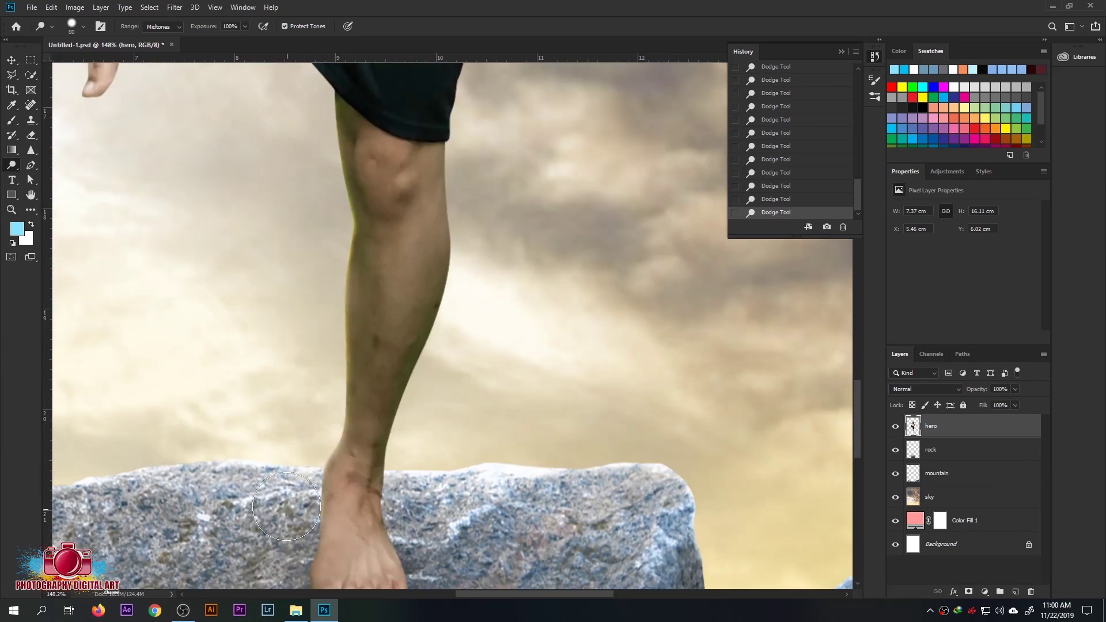
alt+scroll(286, 507, down, 3)
alt+scroll(427, 328, up, 2)
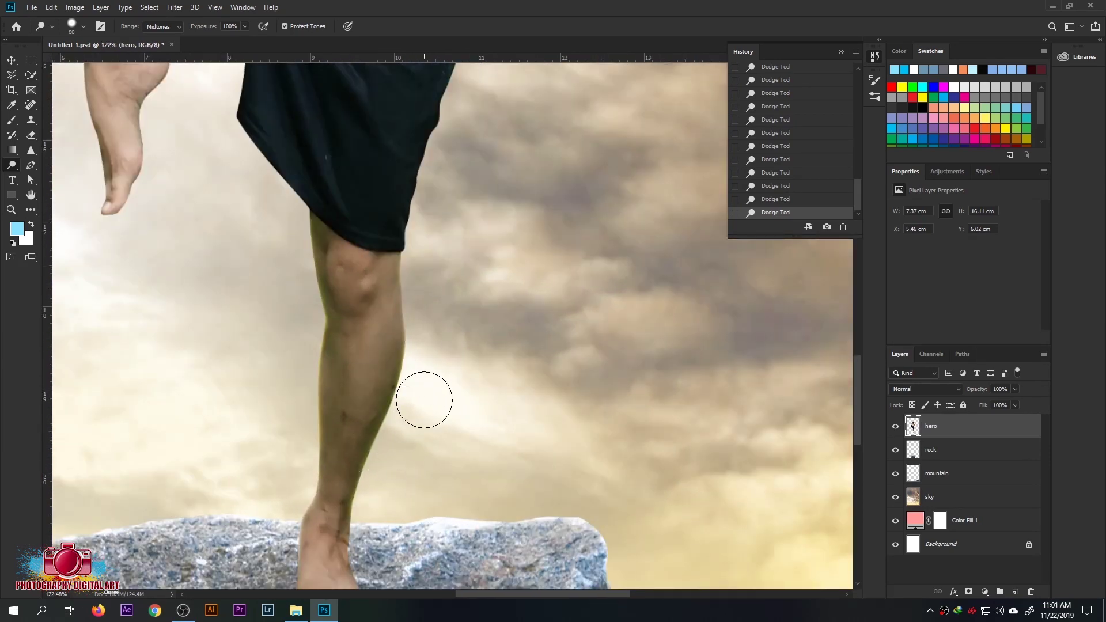
alt+scroll(382, 240, up, 2)
key(bracketleft)
key(bracketleft)
key(bracketleft)
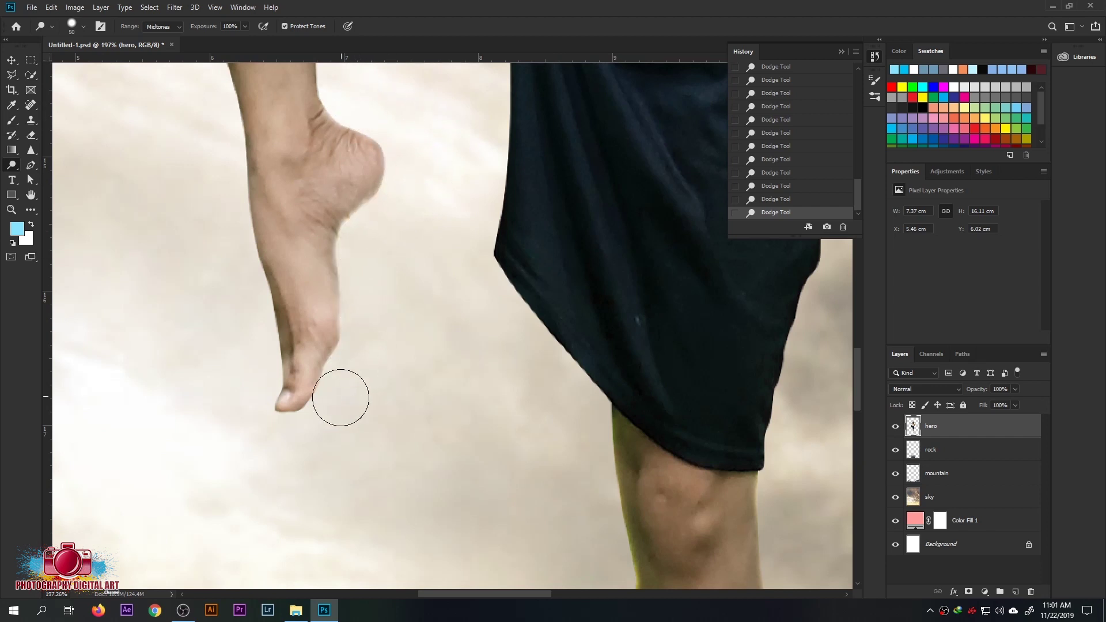
scroll(271, 309, up, 3)
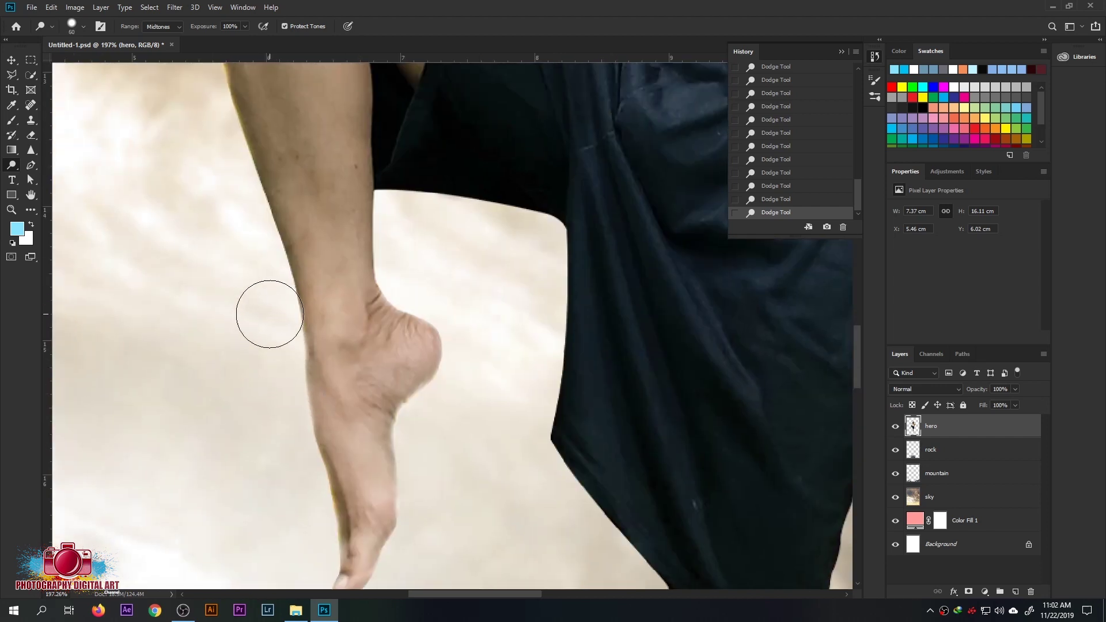
alt+scroll(297, 370, down, 1)
alt+scroll(296, 371, down, 2)
scroll(370, 275, up, 1)
alt+scroll(370, 275, up, 2)
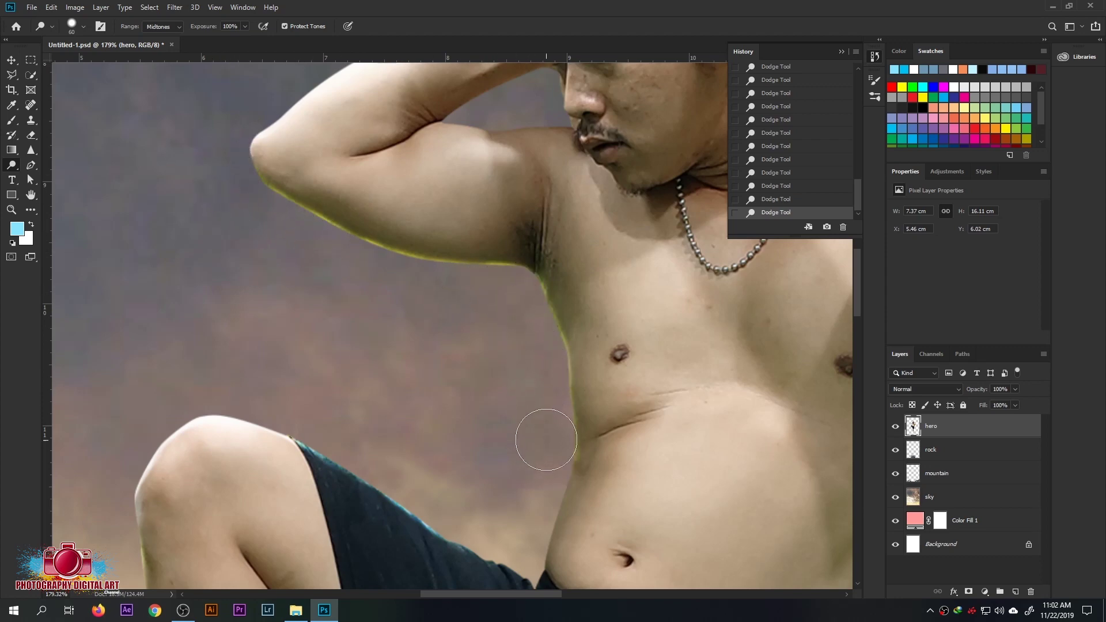
scroll(526, 413, down, 3)
scroll(346, 202, up, 5)
alt+scroll(396, 190, up, 1)
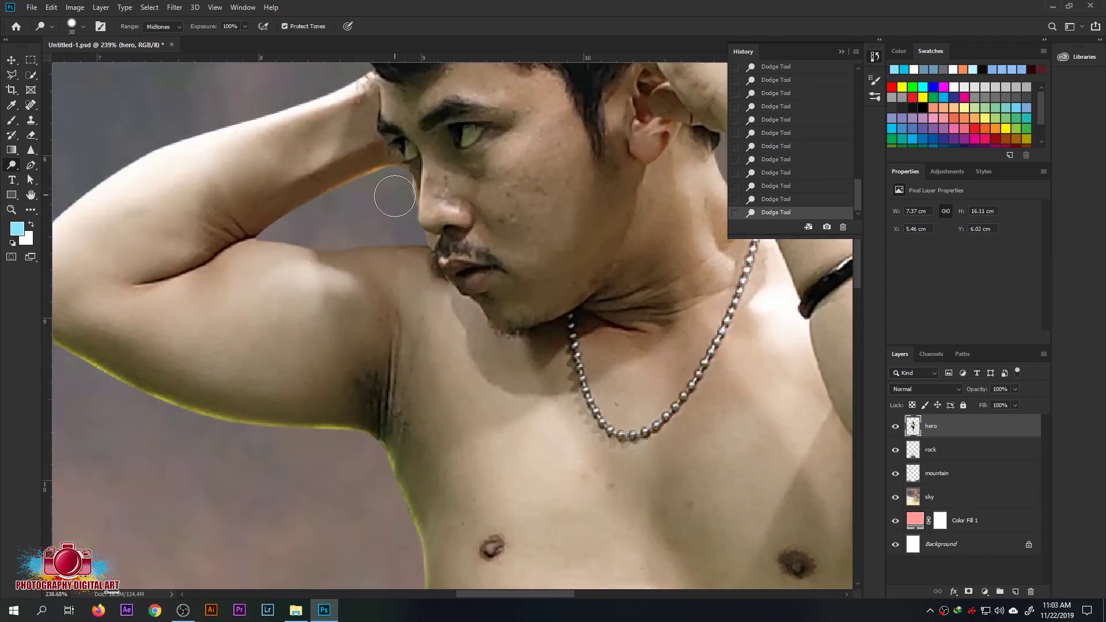
alt+scroll(304, 206, up, 1)
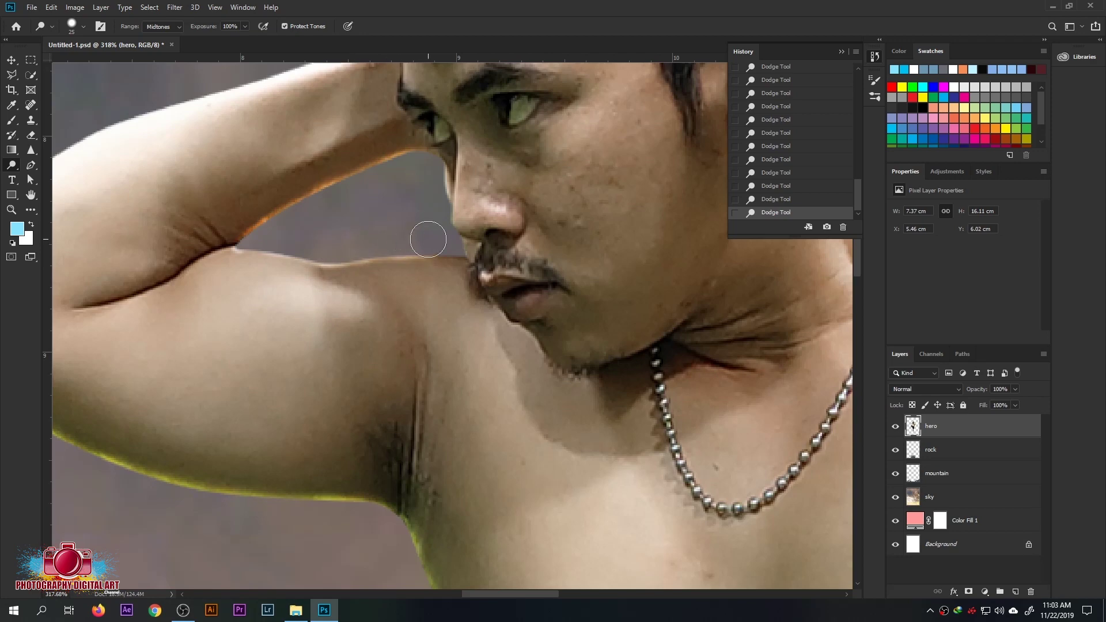
alt+scroll(433, 162, down, 3)
alt+scroll(593, 296, up, 2)
Dodge along the hero's torso edges with an enlarged brush
key(bracketright)
key(bracketright)
key(bracketright)
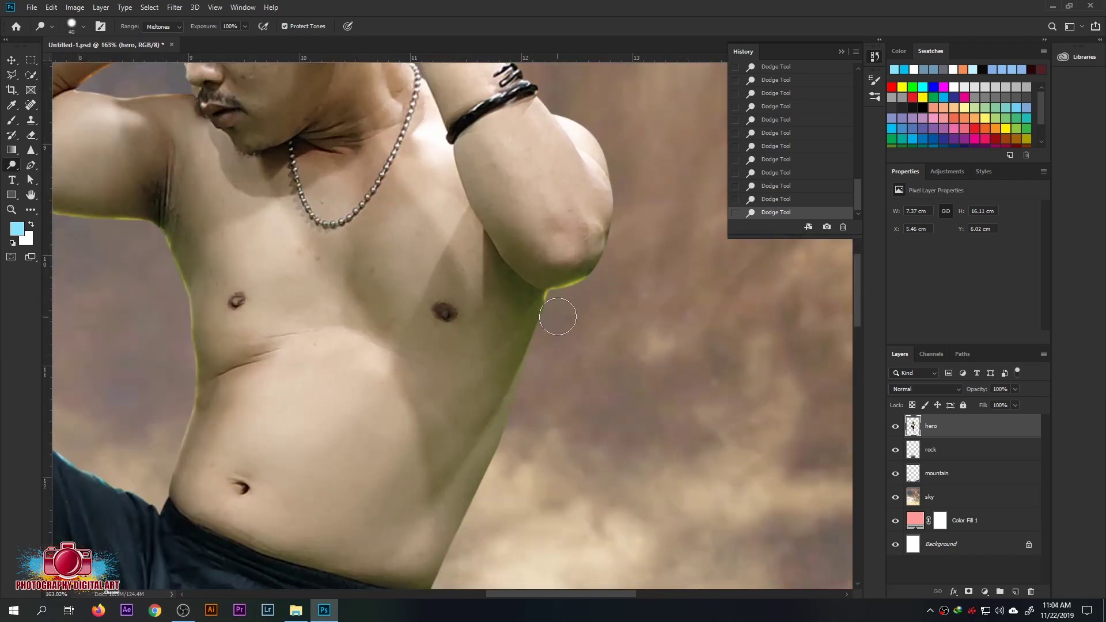
scroll(519, 438, down, 2)
scroll(542, 382, up, 3)
alt+scroll(496, 334, up, 1)
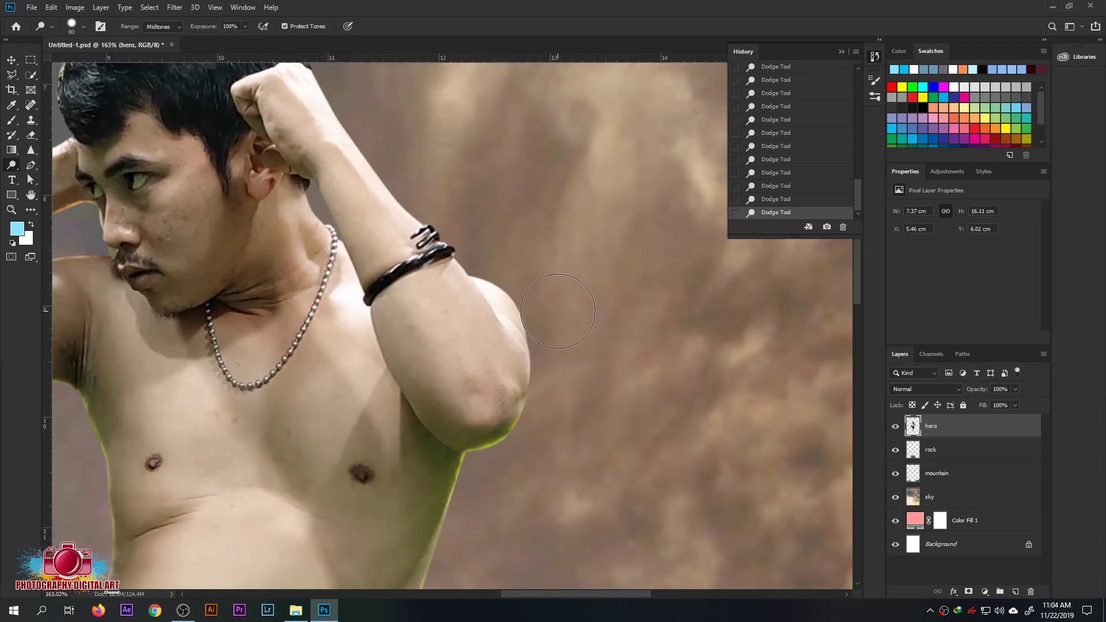
alt+scroll(448, 282, up, 1)
alt+scroll(400, 271, down, 3)
alt+scroll(400, 270, down, 1)
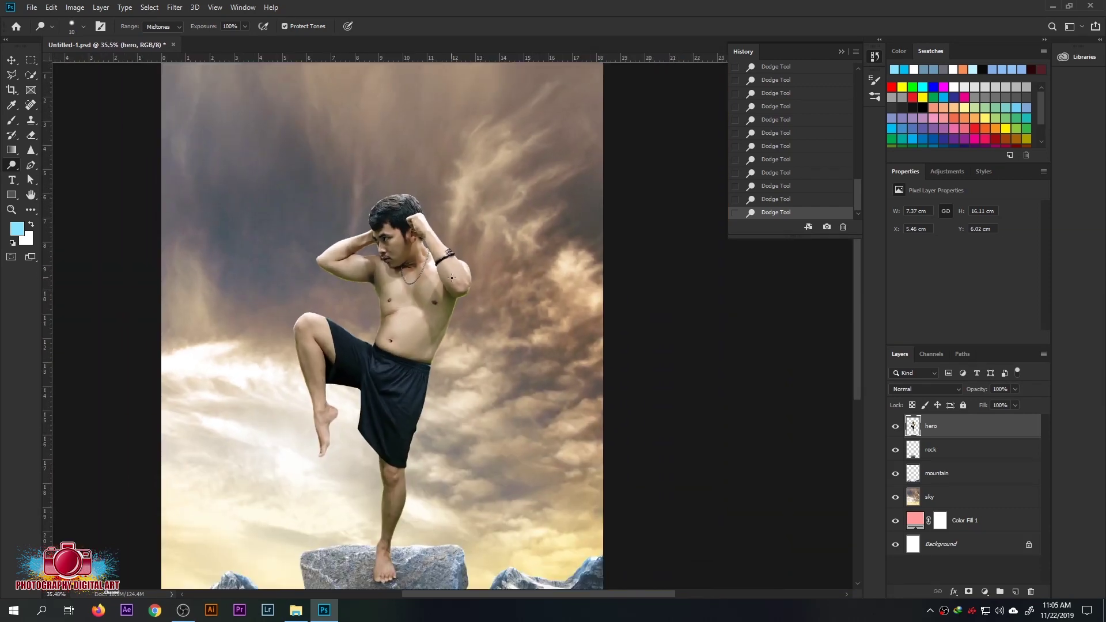
Set Greens saturation to -100 in Hue/Saturation to remove the hero's green tint
key(ctrl+u)
click(876, 210)
click(899, 251)
click(876, 210)
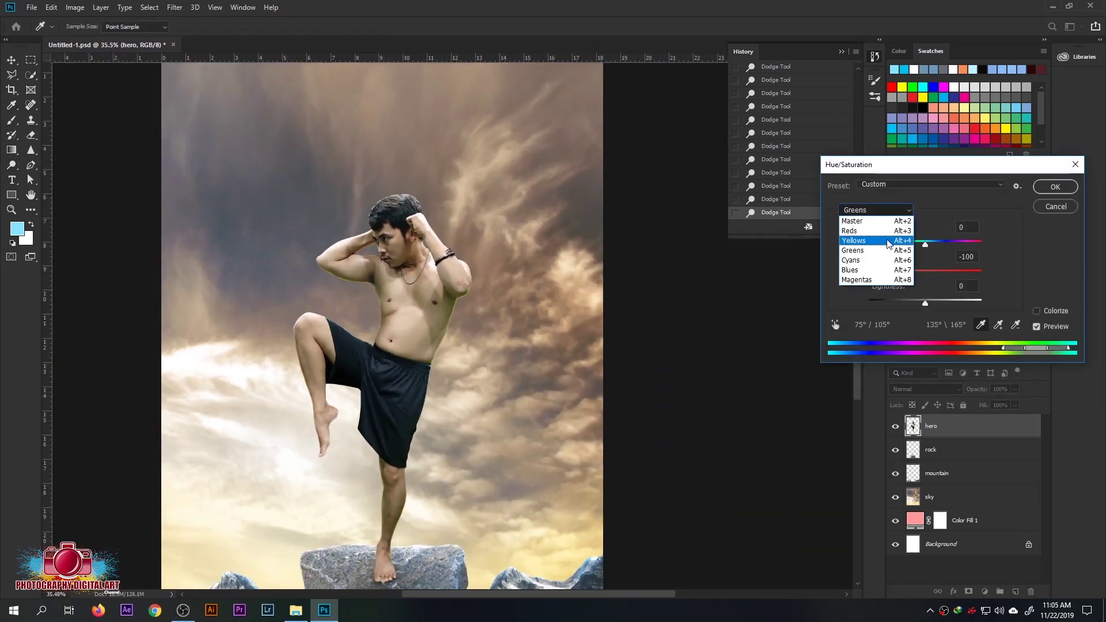
click(917, 271)
click(1055, 186)
alt+scroll(359, 306, up, 1)
alt+scroll(360, 306, up, 2)
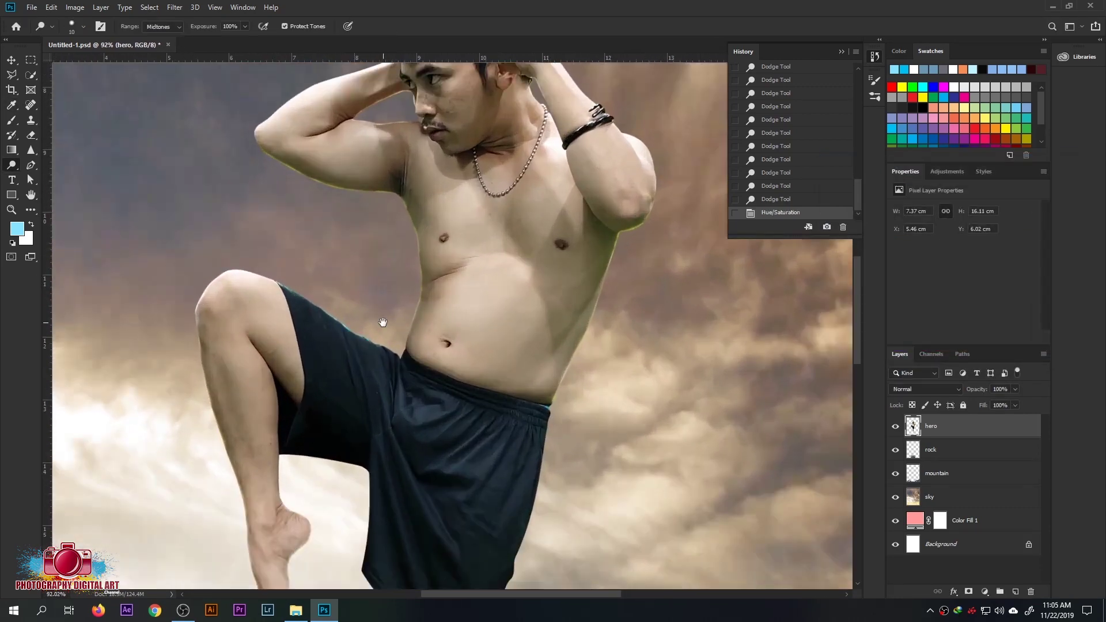
alt+scroll(383, 321, up, 2)
alt+scroll(435, 342, up, 2)
Lighten the shorts' edge, then restrict dodging to Highlights
alt+scroll(392, 320, up, 1)
key(bracketright)
key(bracketright)
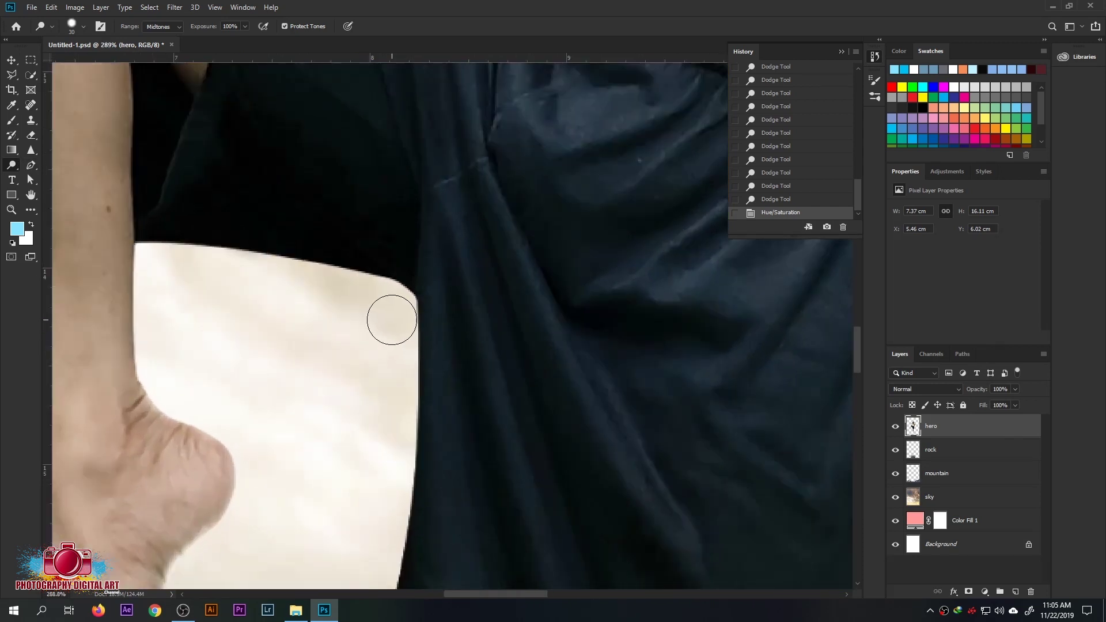
drag(392, 315, 395, 396)
alt+scroll(393, 474, down, 3)
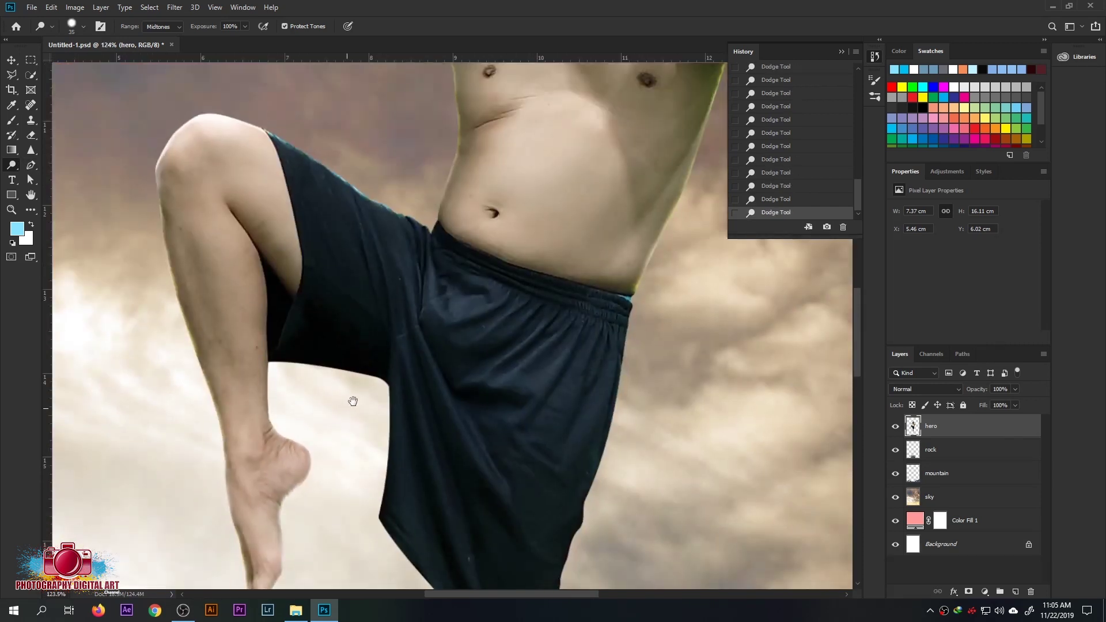
click(163, 27)
click(158, 55)
alt+scroll(382, 145, up, 2)
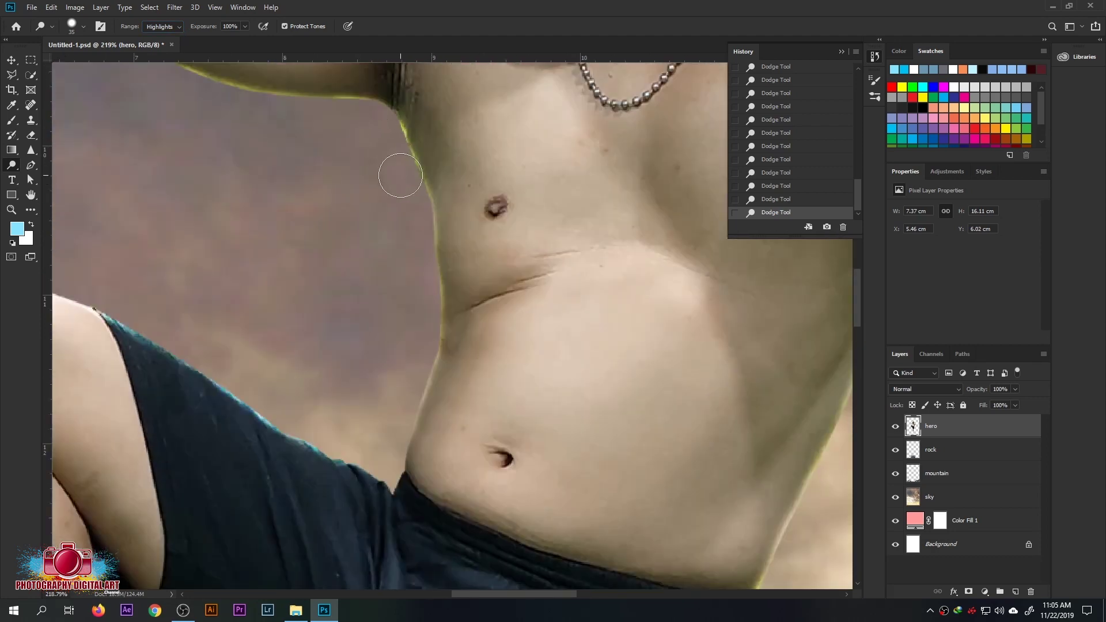
alt+scroll(376, 240, down, 3)
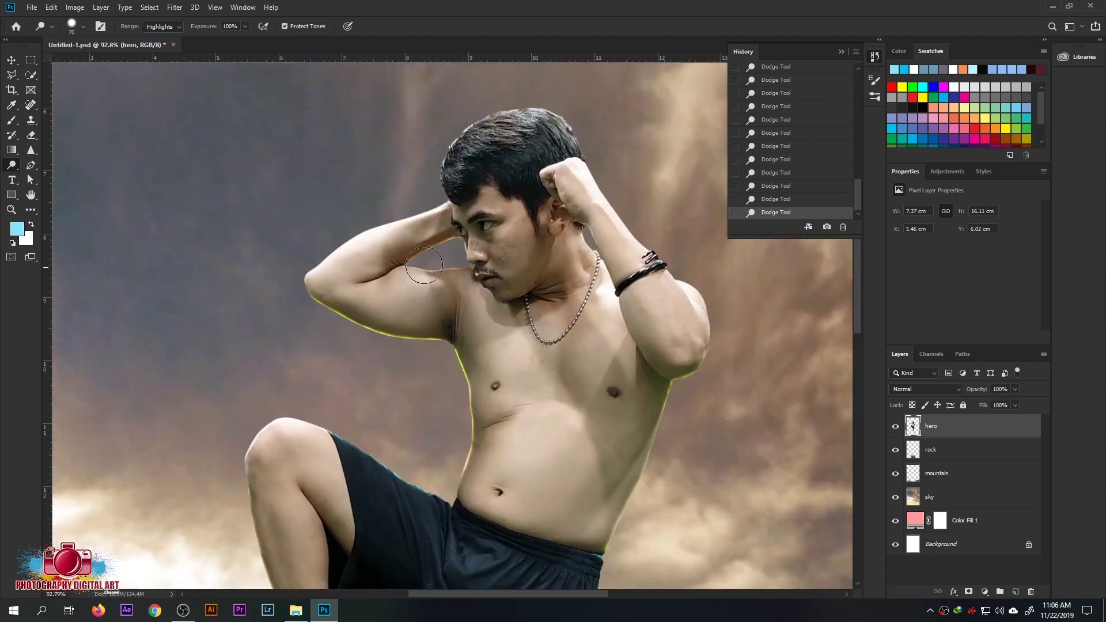
alt+scroll(643, 410, up, 3)
scroll(637, 382, down, 3)
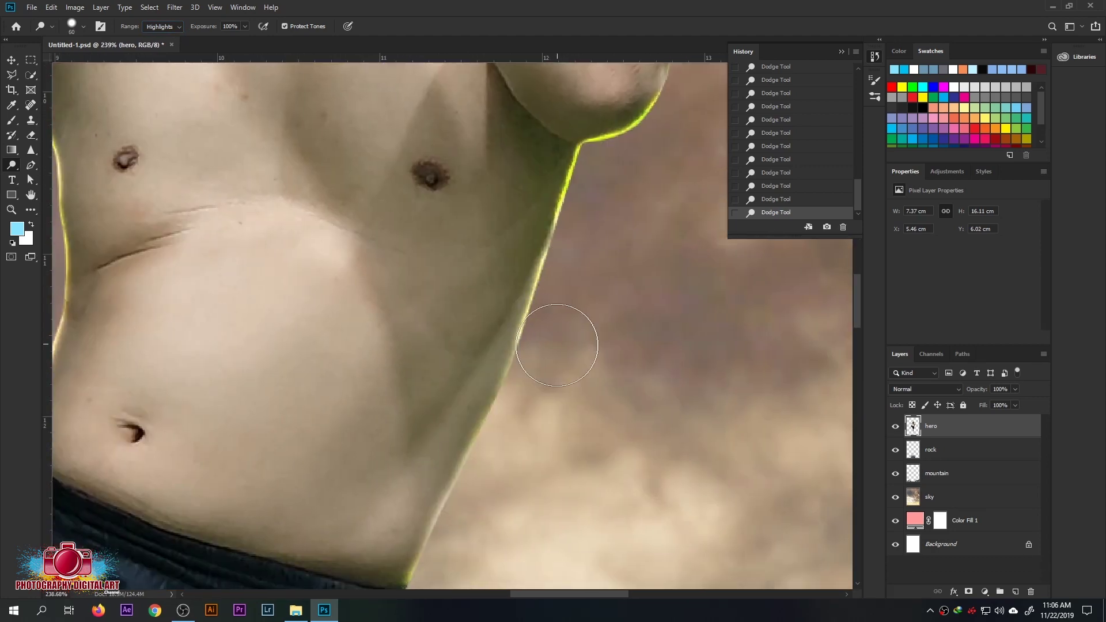
scroll(555, 334, down, 2)
alt+scroll(477, 461, down, 2)
Dodge highlights along the hero's torso and arm edges, resizing the brush
key(bracketleft)
scroll(420, 231, up, 2)
alt+scroll(420, 180, up, 4)
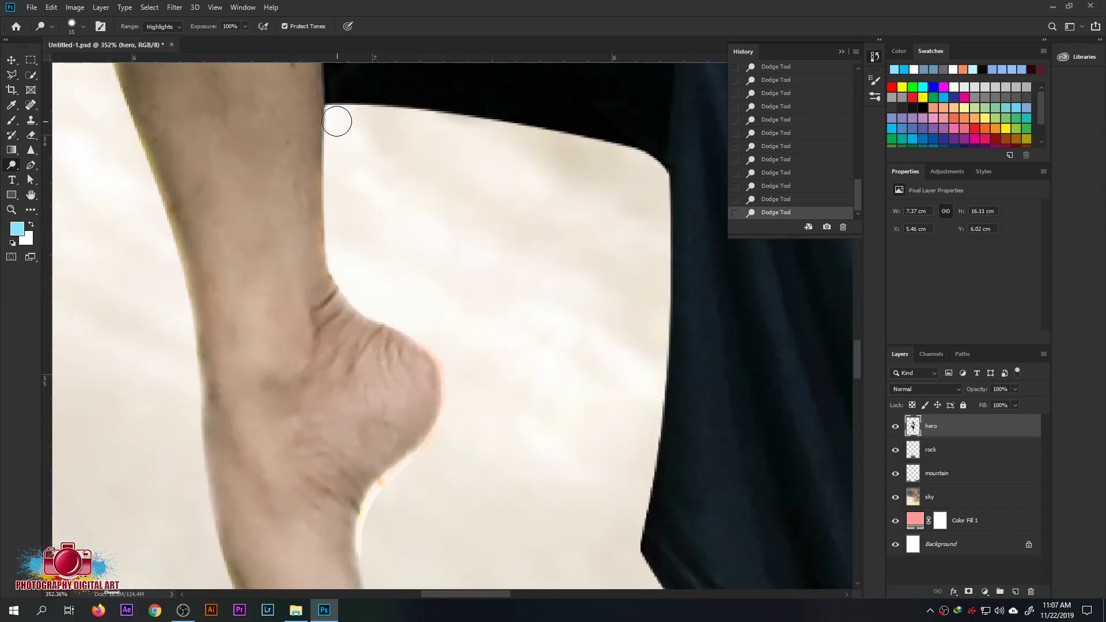
scroll(514, 307, down, 3)
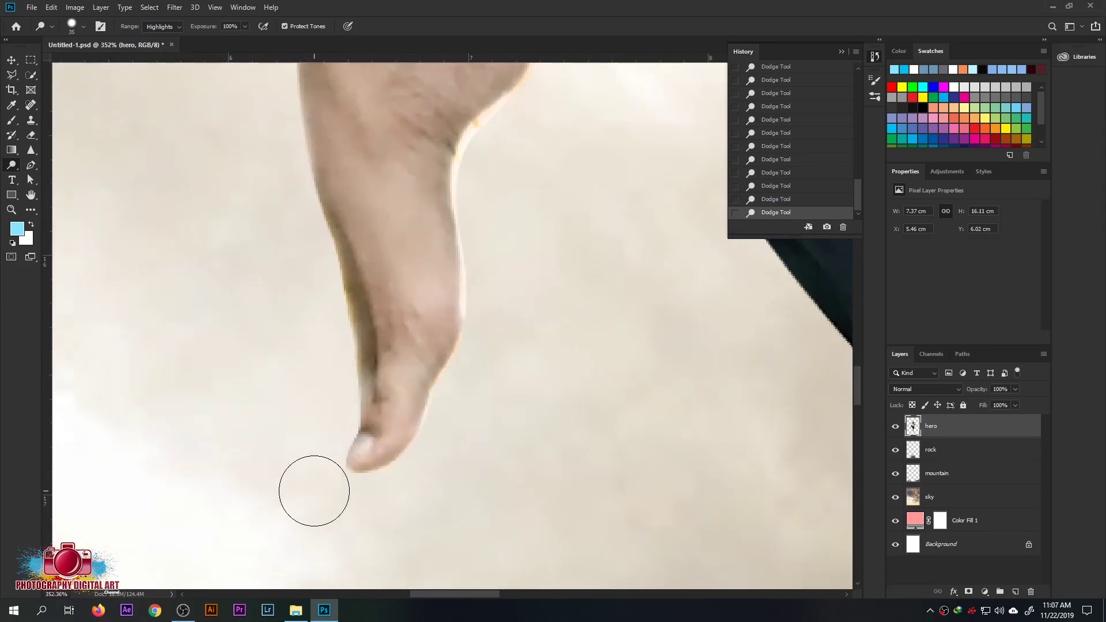
scroll(297, 265, up, 2)
key(bracketright)
key(bracketright)
key(bracketright)
alt+scroll(296, 215, down, 2)
scroll(346, 353, up, 3)
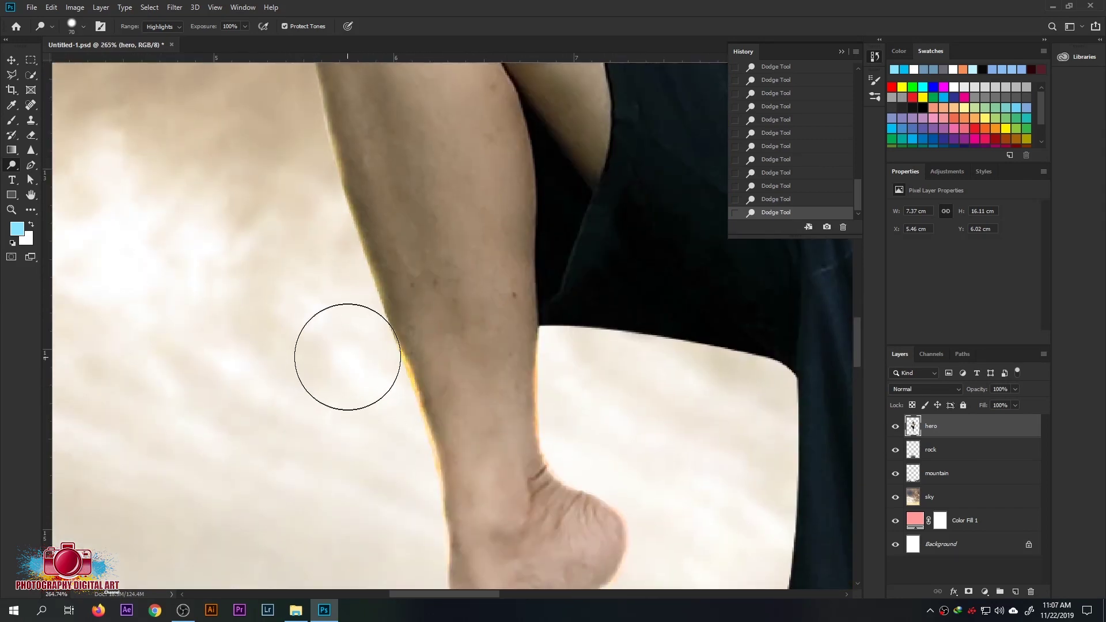
alt+scroll(338, 268, up, 1)
scroll(338, 268, up, 3)
alt+scroll(338, 268, down, 1)
Dodge highlights along the knee, leg and foot edges with a larger brush
key(bracketleft)
key(bracketleft)
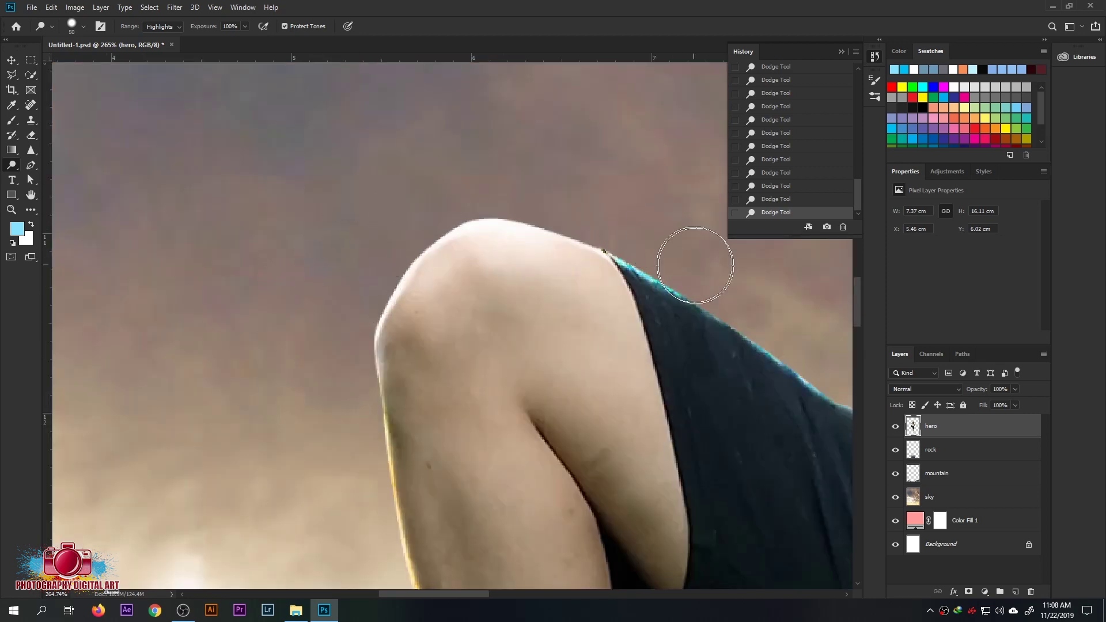
alt+scroll(636, 353, up, 1)
alt+scroll(706, 414, down, 3)
alt+scroll(383, 309, up, 3)
key(bracketright)
key(bracketright)
key(bracketright)
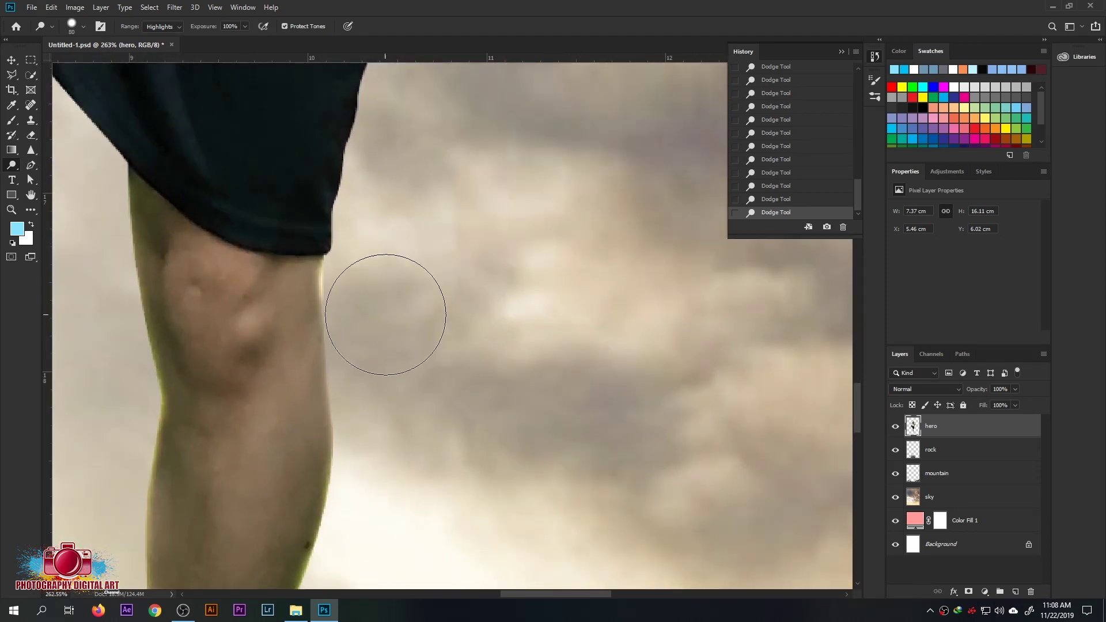
key(bracketright)
scroll(352, 435, down, 3)
scroll(323, 346, down, 2)
scroll(312, 300, left, 2)
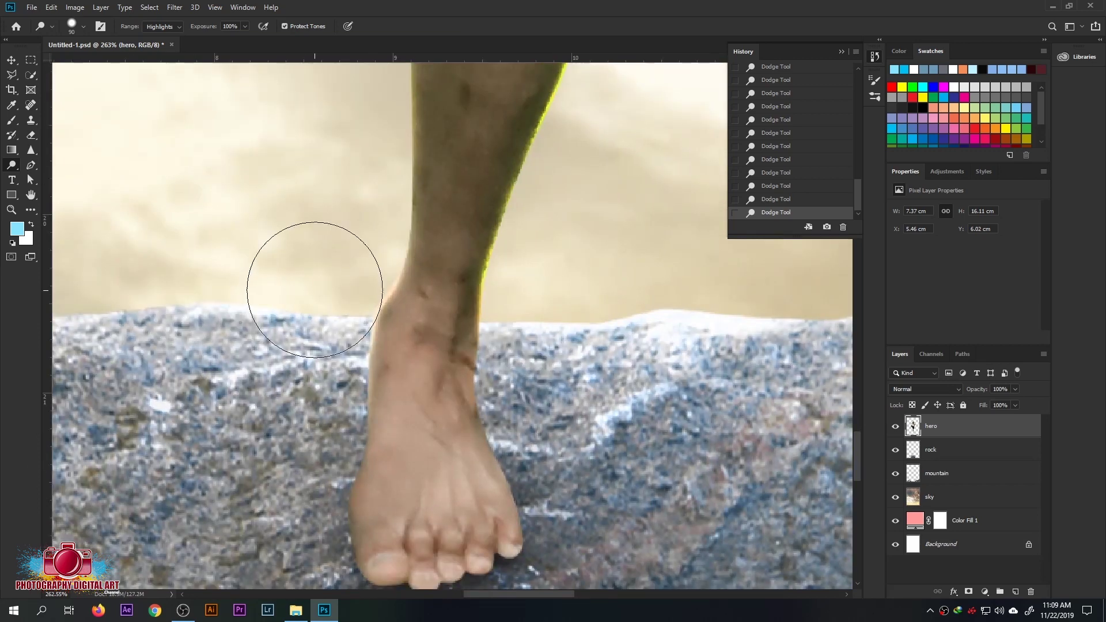
scroll(306, 252, up, 2)
scroll(300, 277, up, 3)
scroll(299, 294, up, 3)
alt+scroll(300, 294, down, 3)
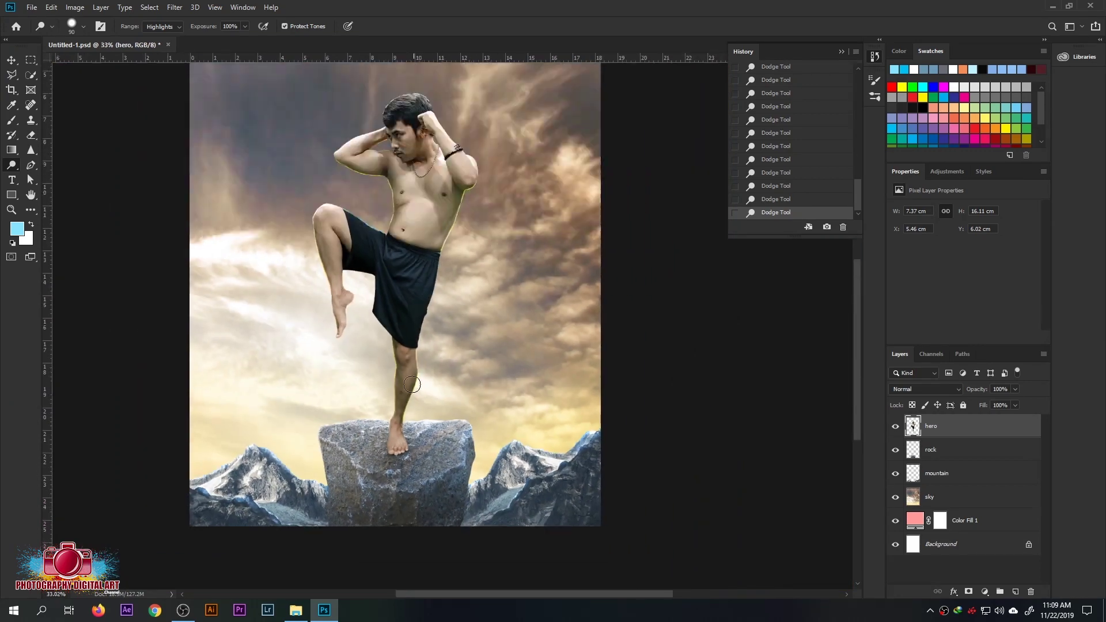
Apply Hue/Saturation to the man: Yellows Hue -19, Saturation -3, Lightness -8; Cyans Lightness +13
key(i)
alt+scroll(673, 240, up, 1)
key(ctrl+u)
click(876, 211)
click(876, 253)
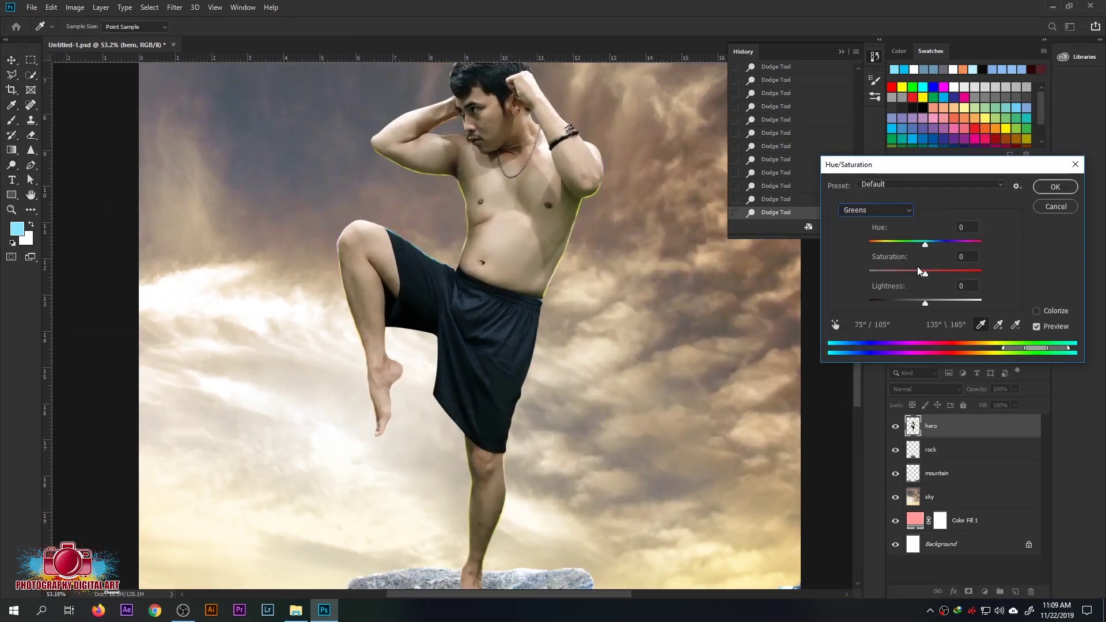
click(876, 210)
click(865, 236)
drag(926, 273, 930, 303)
click(876, 211)
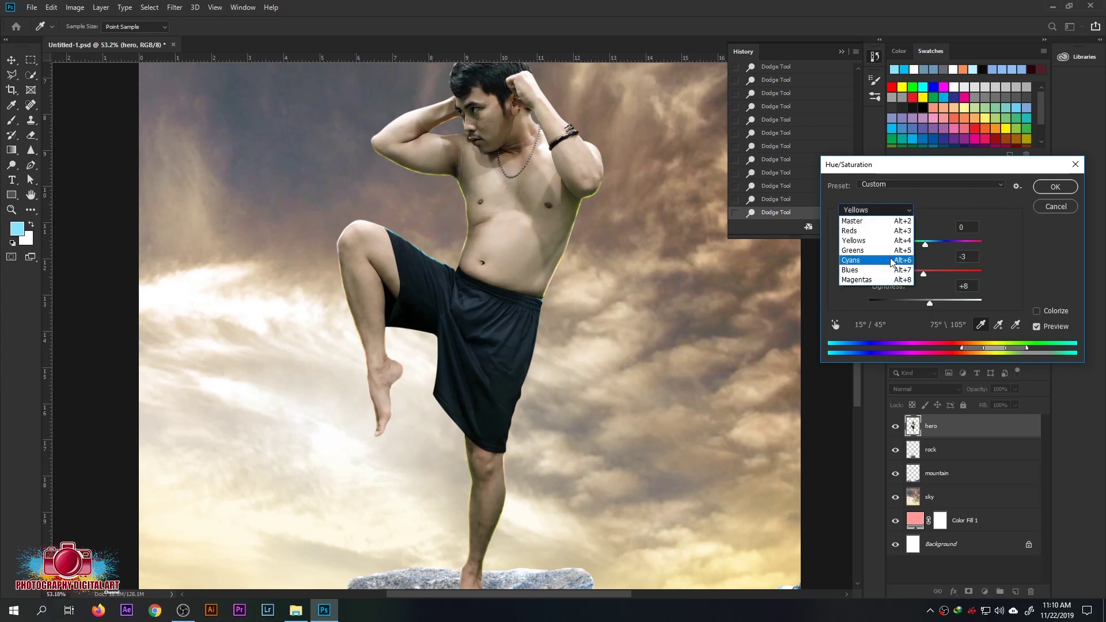
click(891, 261)
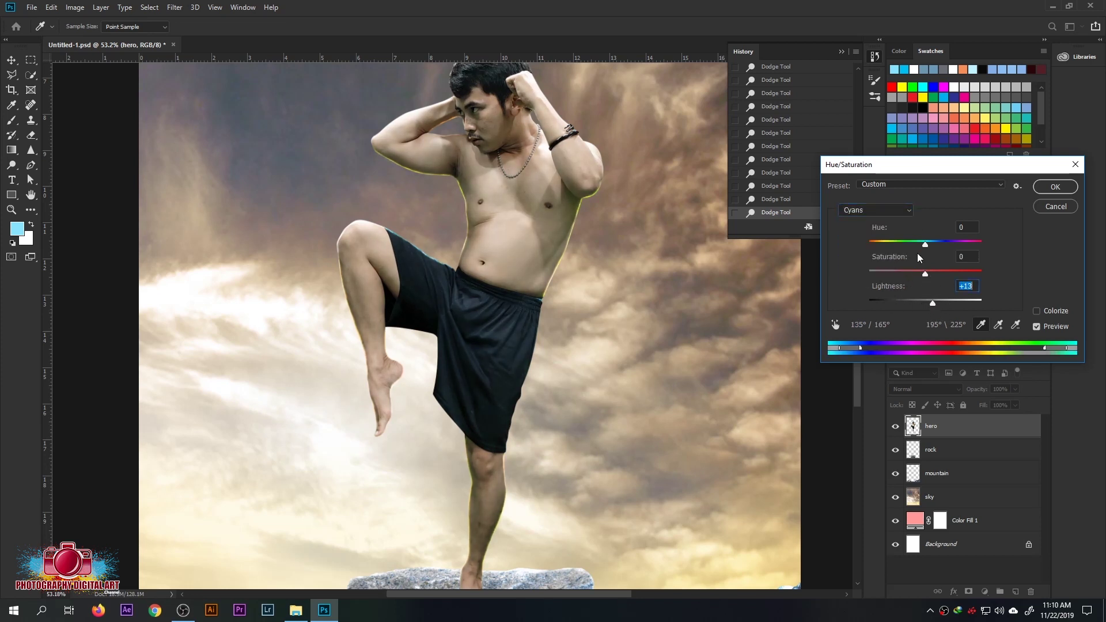
click(876, 210)
click(870, 242)
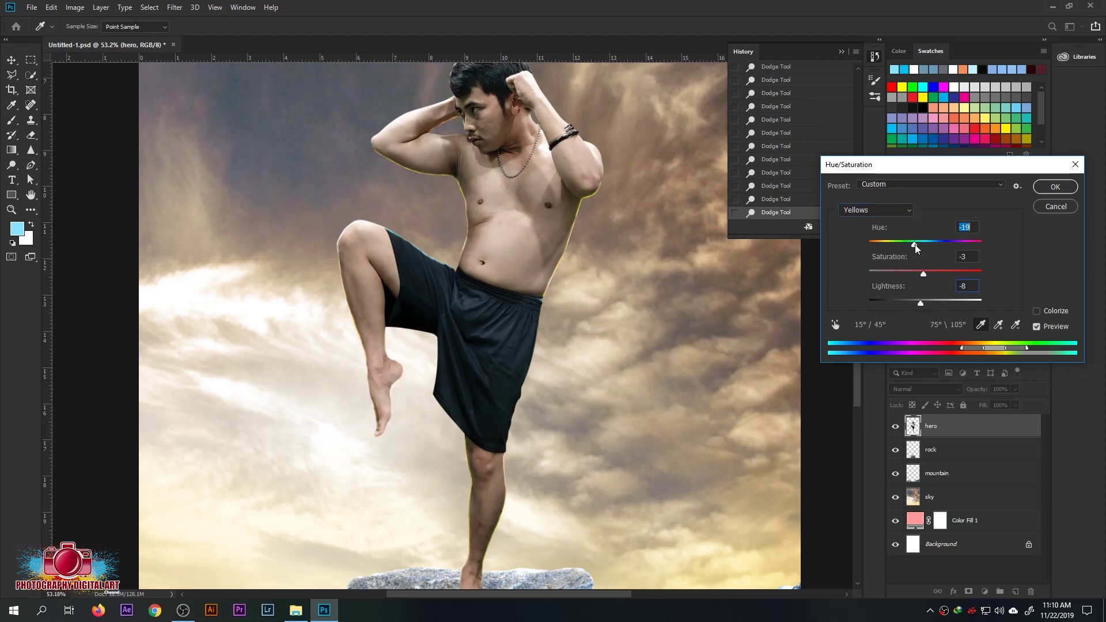
key(Return)
key(ctrl+0)
Darken the mountains' midtones with the Burn tool at 33% exposure
key(v)
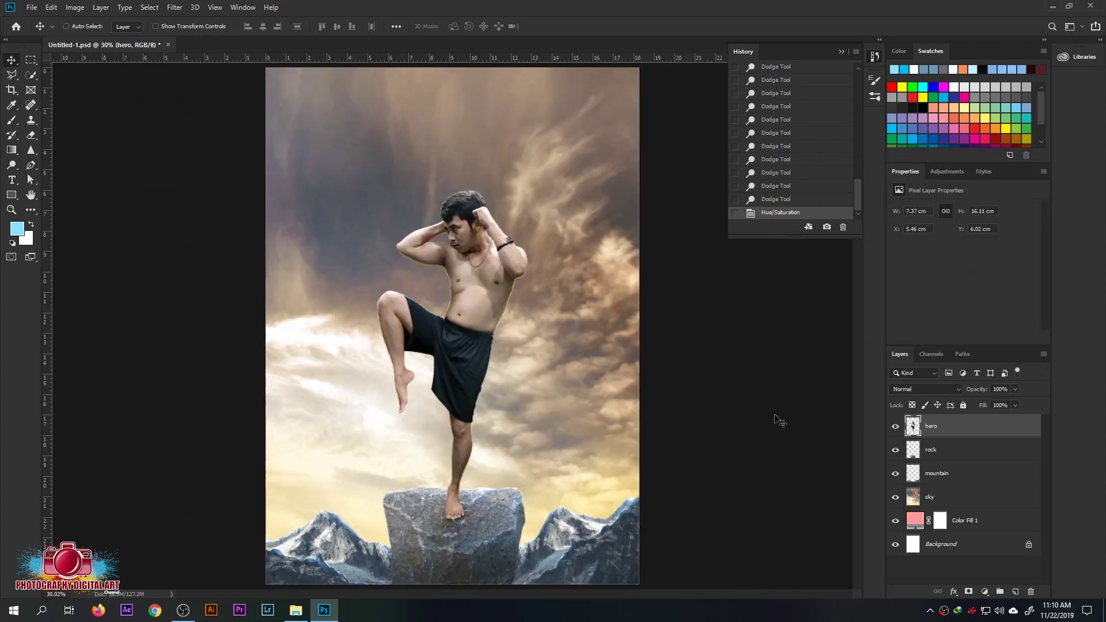
click(966, 474)
scroll(506, 447, up, 2)
key(o)
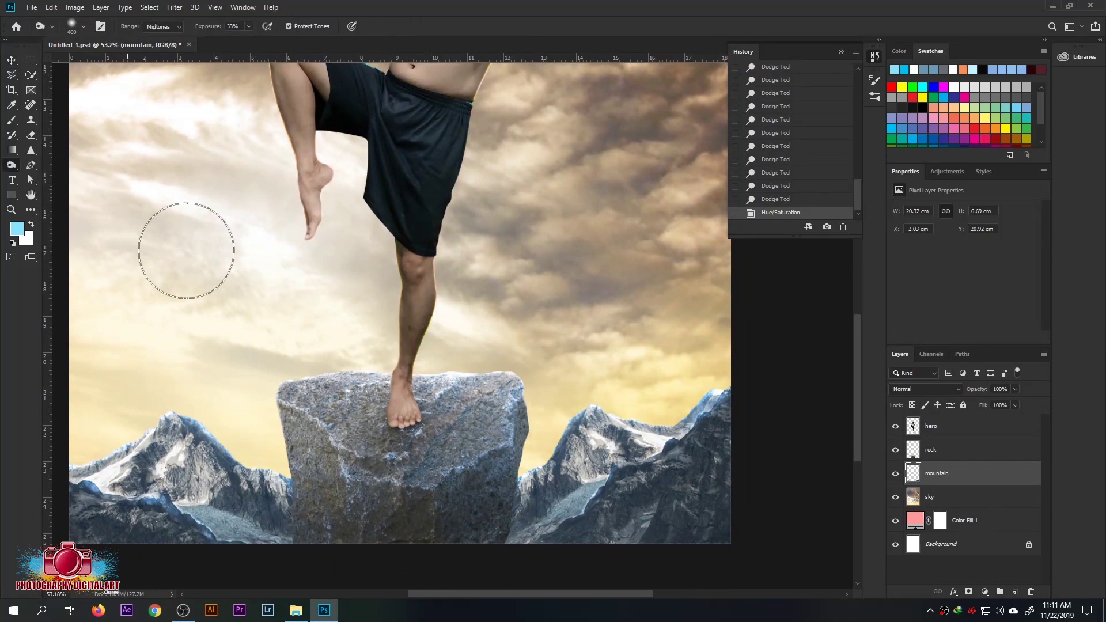
scroll(559, 472, up, 1)
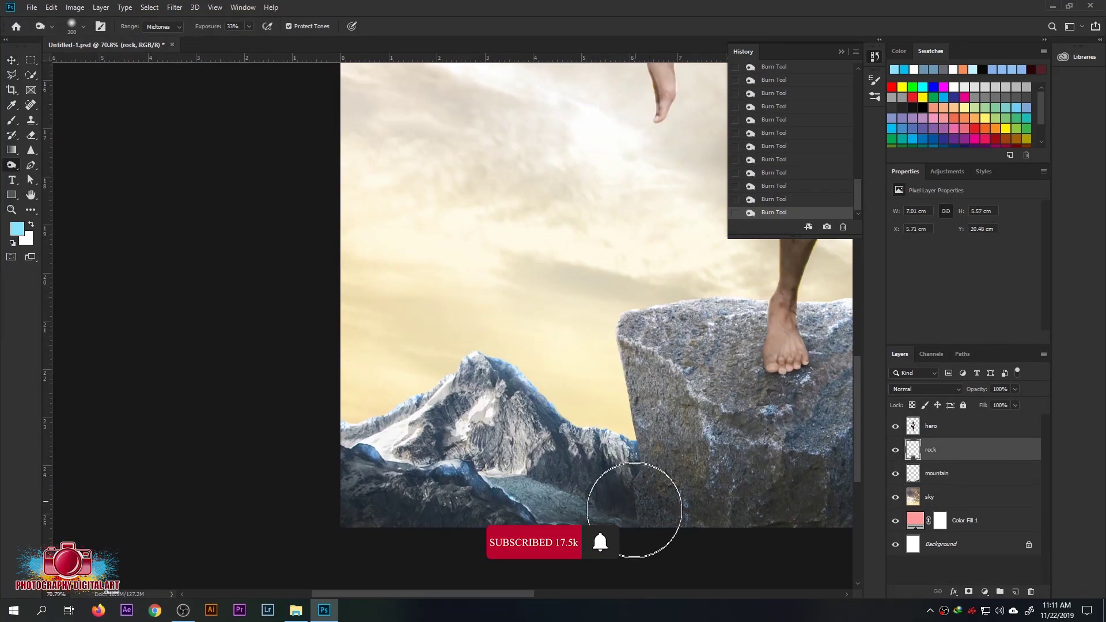
scroll(632, 512, down, 2)
scroll(721, 522, down, 2)
scroll(378, 529, up, 1)
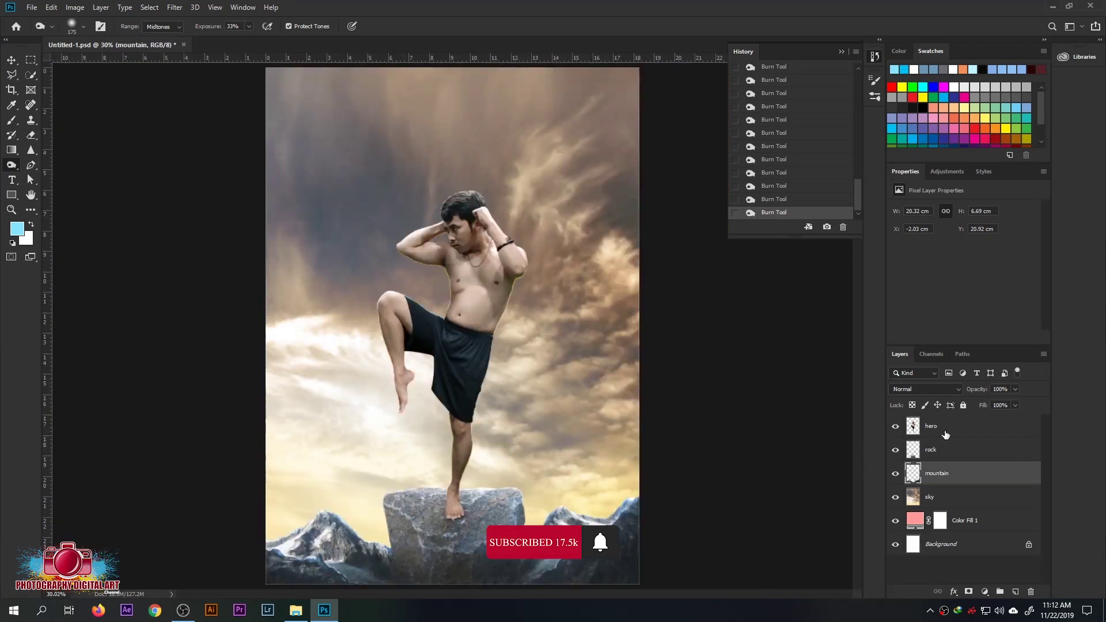
click(946, 433)
Retune the man's Reds and Yellows and set Greens Saturation to -100 in Hue/Saturation
key(ctrl+u)
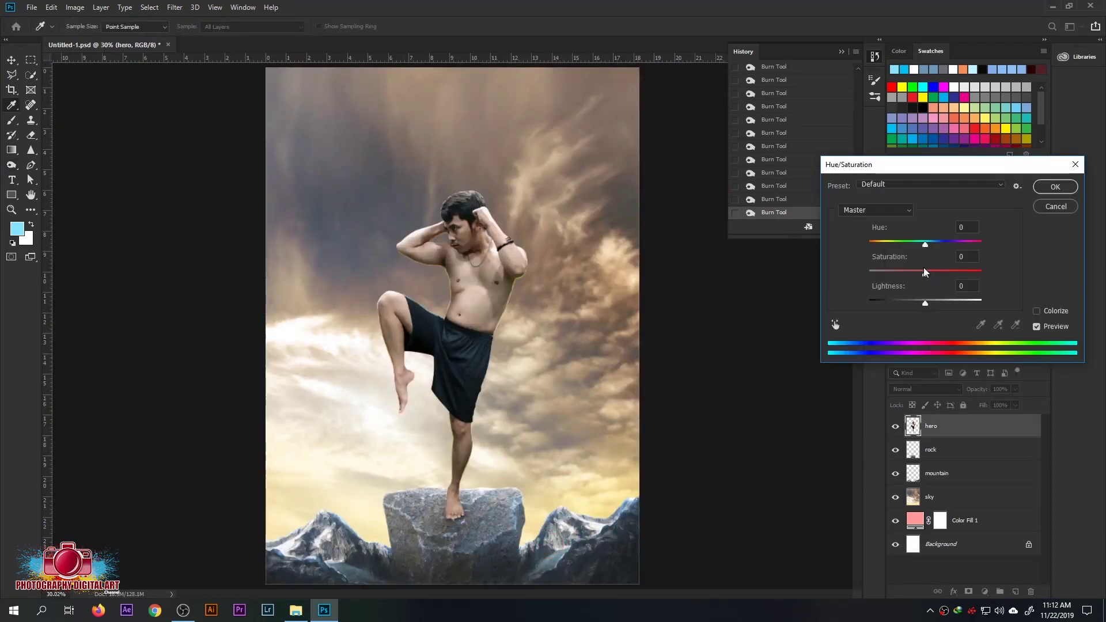
click(876, 210)
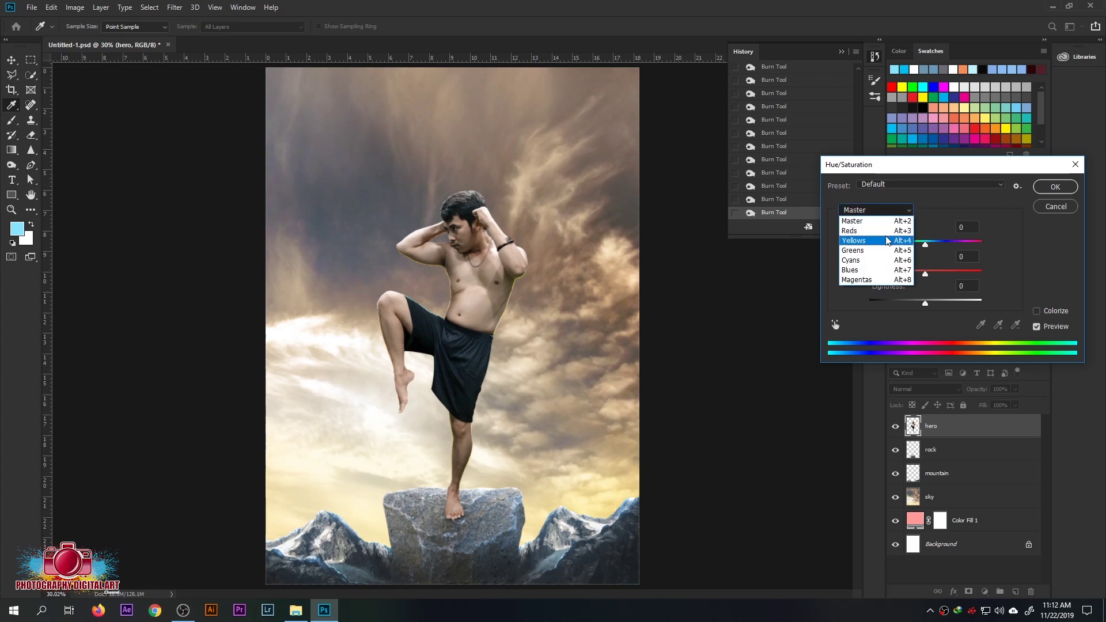
click(926, 244)
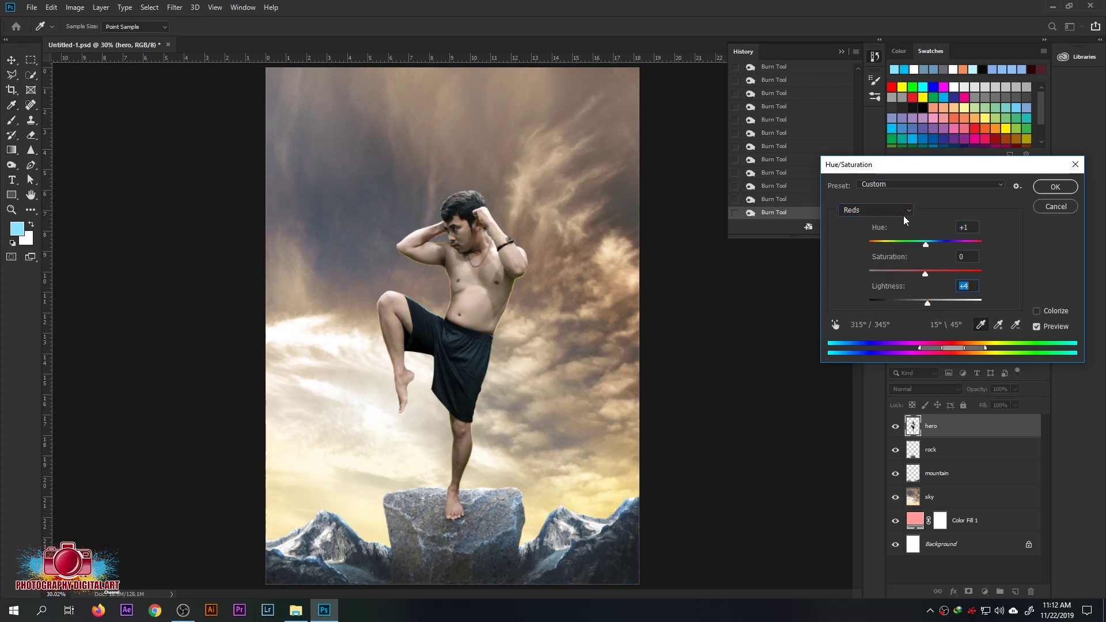
click(876, 210)
click(865, 237)
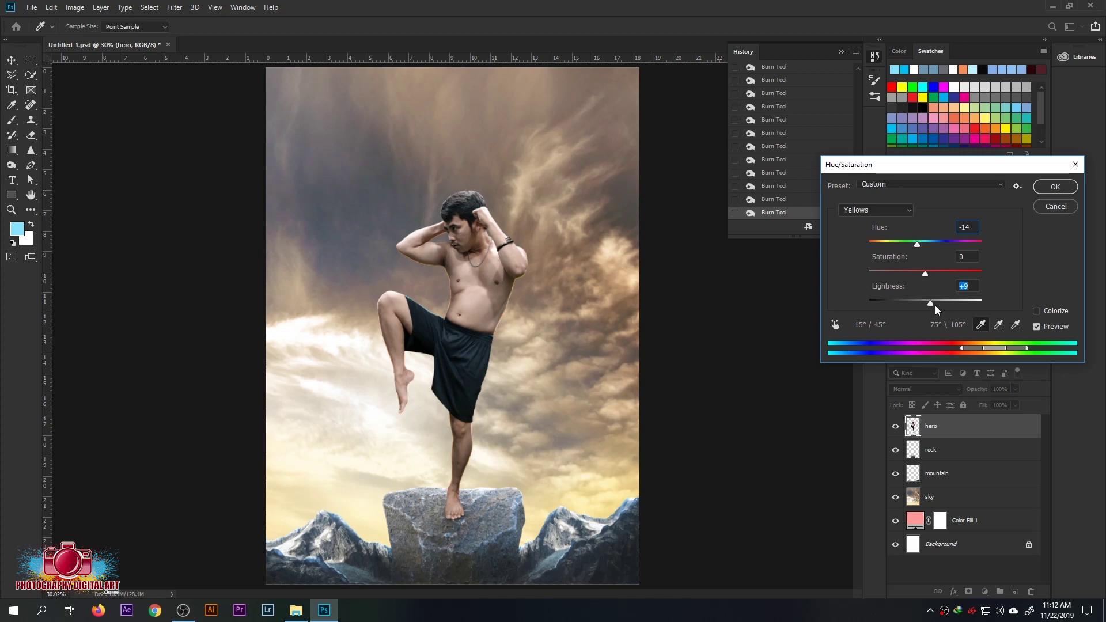
mouse_move(933, 306)
mouse_down()
mouse_move(927, 273)
mouse_move(869, 274)
mouse_move(933, 303)
mouse_up()
click(876, 210)
click(894, 250)
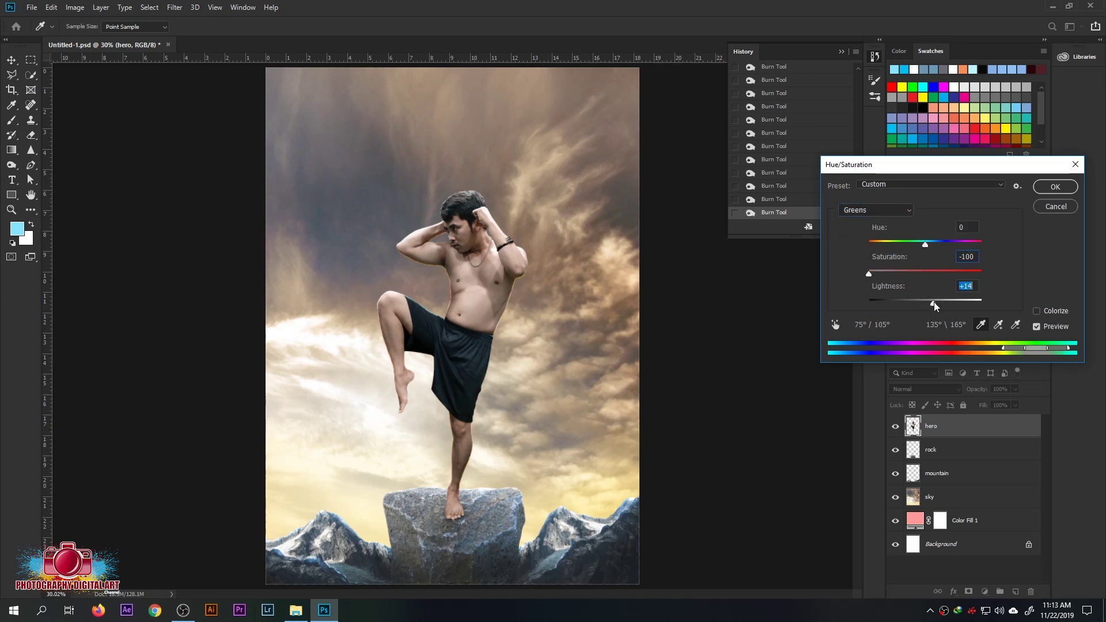
key(Return)
Lower the man's Levels output white to 243
key(ctrl+l)
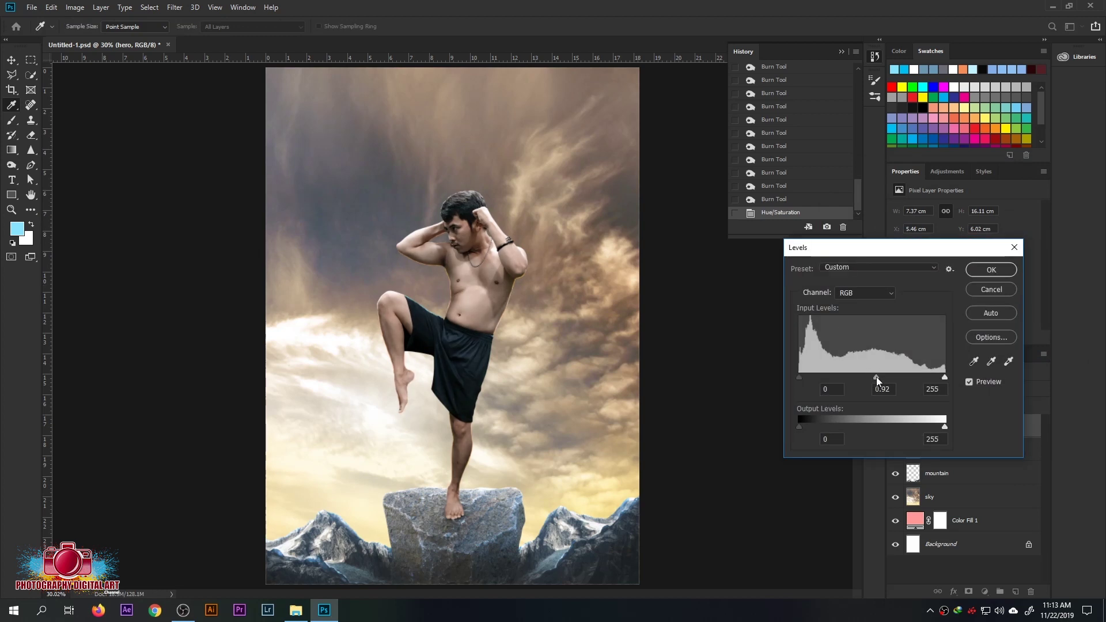
drag(877, 377, 872, 376)
drag(944, 427, 937, 428)
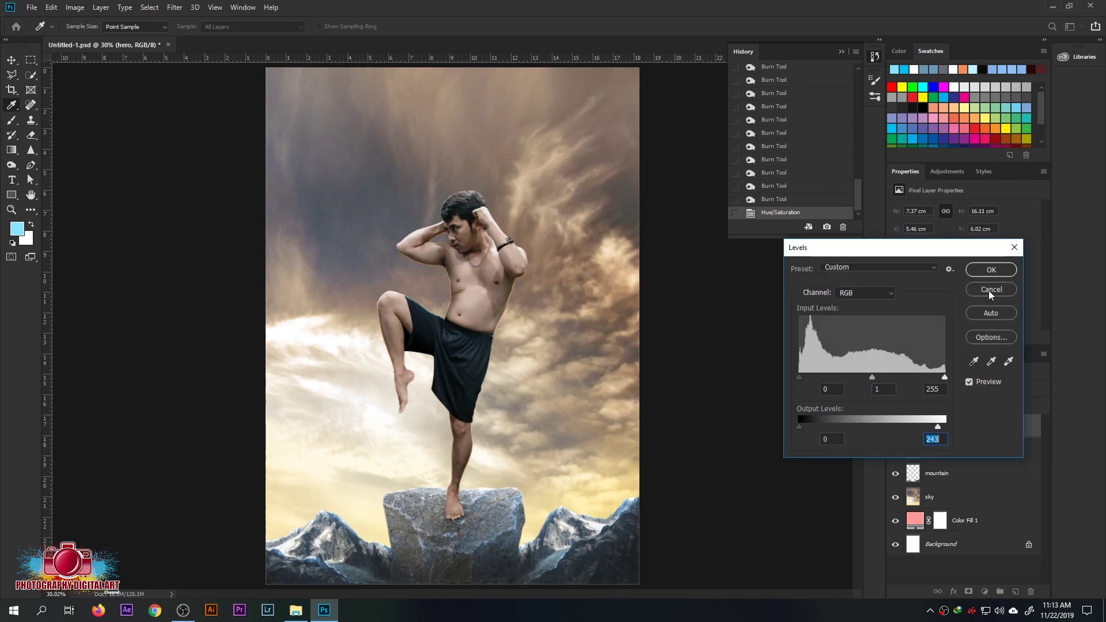
key(Return)
Soften the sky layer with a Gaussian Blur
click(950, 497)
click(175, 7)
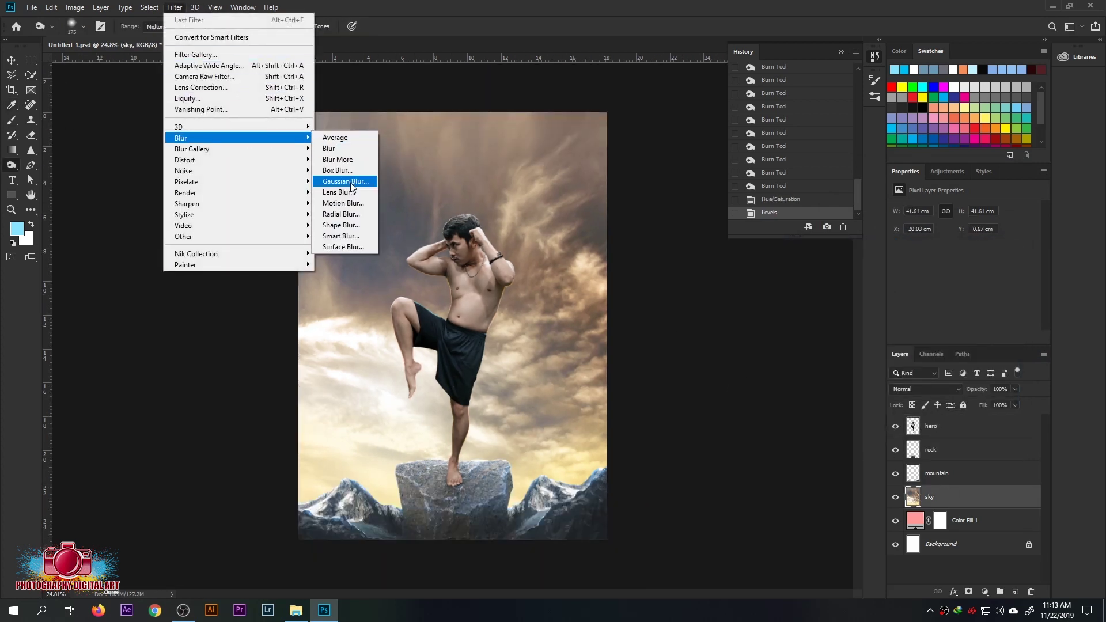
click(351, 183)
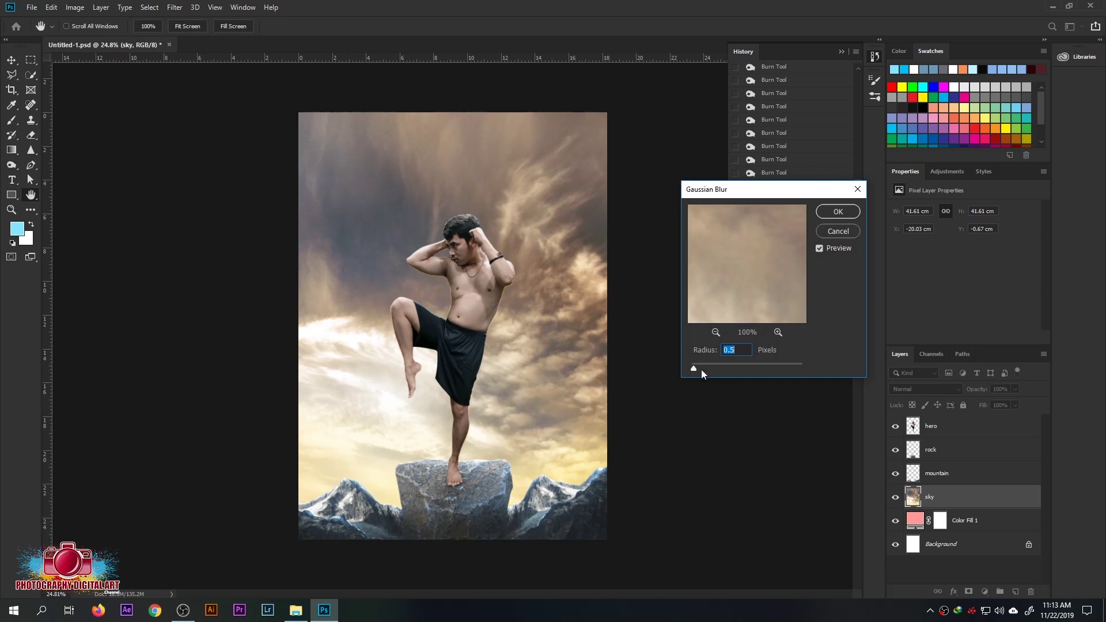
click(839, 212)
Brighten the sky's highlights with a Levels adjustment
key(ctrl+l)
drag(945, 378, 936, 378)
click(868, 376)
mouse_move(800, 427)
mouse_down()
mouse_move(811, 426)
mouse_move(794, 428)
mouse_up()
click(800, 378)
drag(936, 379, 927, 378)
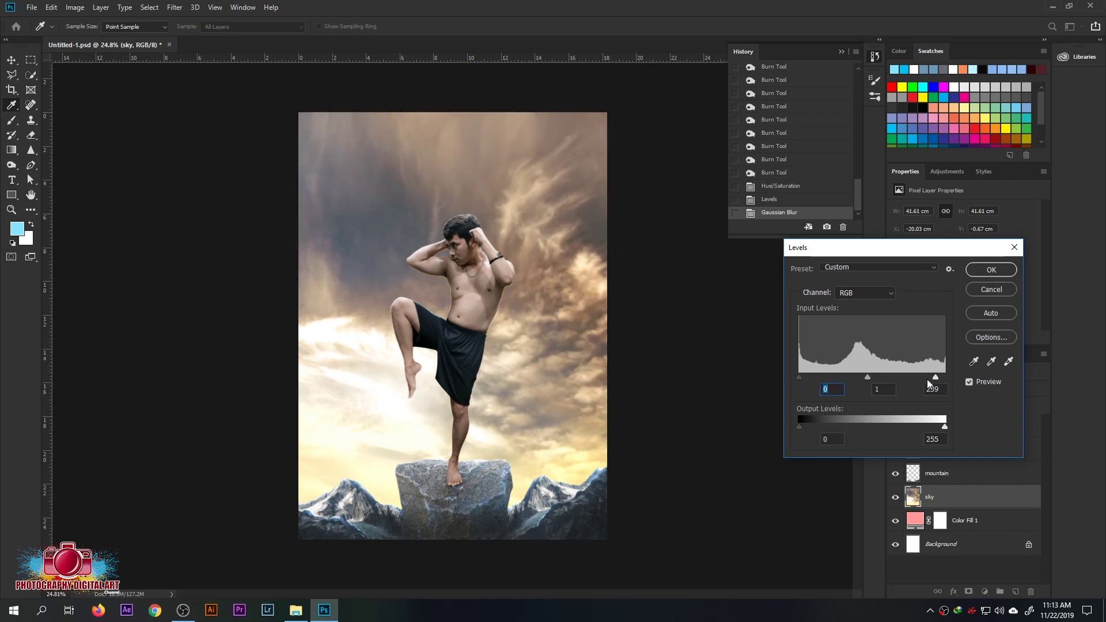
click(989, 270)
Apply a slight Gaussian Blur to the mountain layer
click(963, 473)
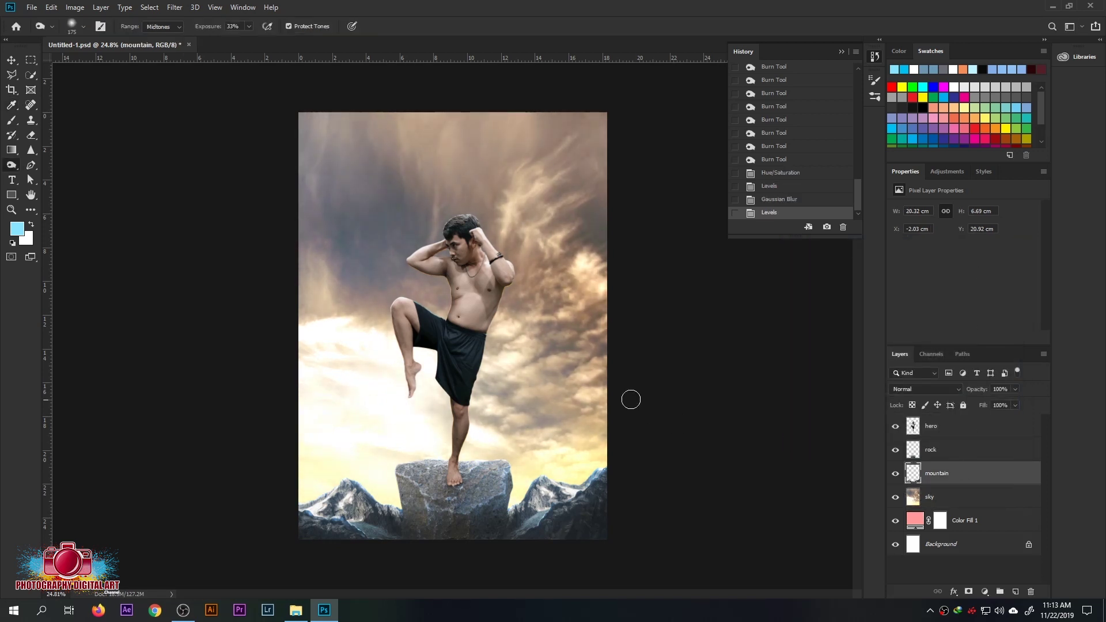
scroll(630, 398, up, 2)
click(174, 7)
click(340, 181)
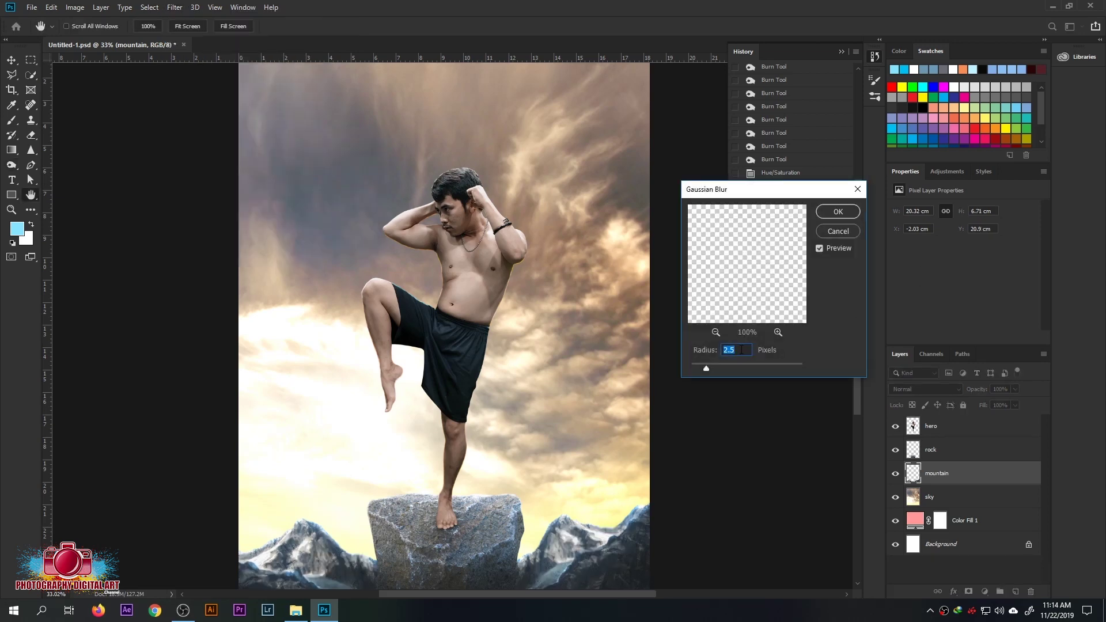
drag(693, 368, 697, 368)
click(853, 213)
key(o)
scroll(652, 344, down, 1)
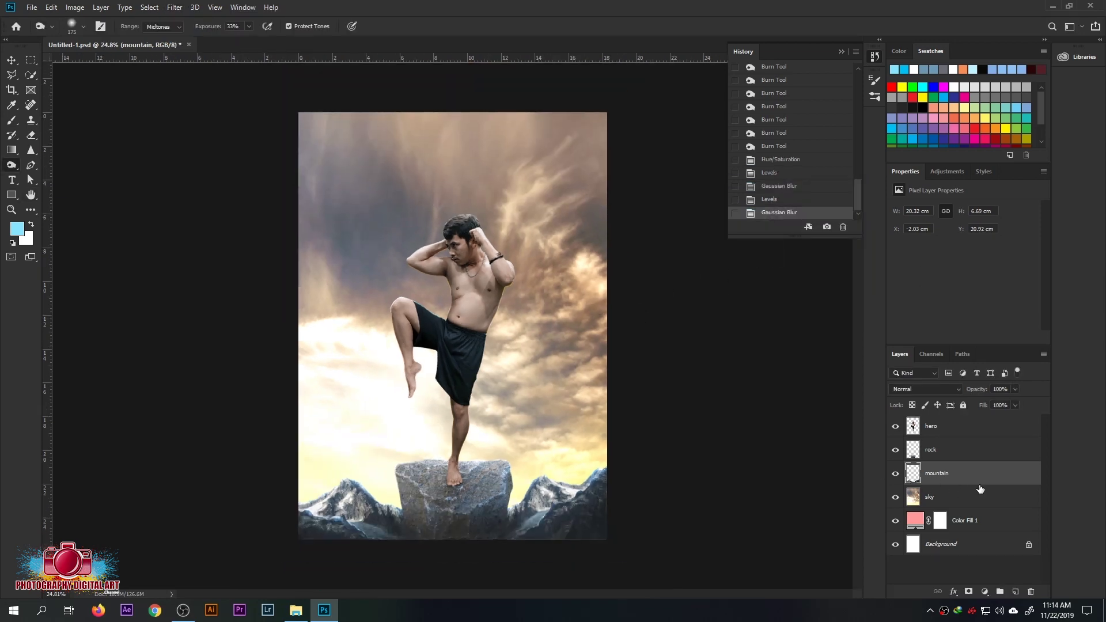
Add a new empty layer and choose a full moon brush from the presets
ctrl+click(1016, 591)
key(b)
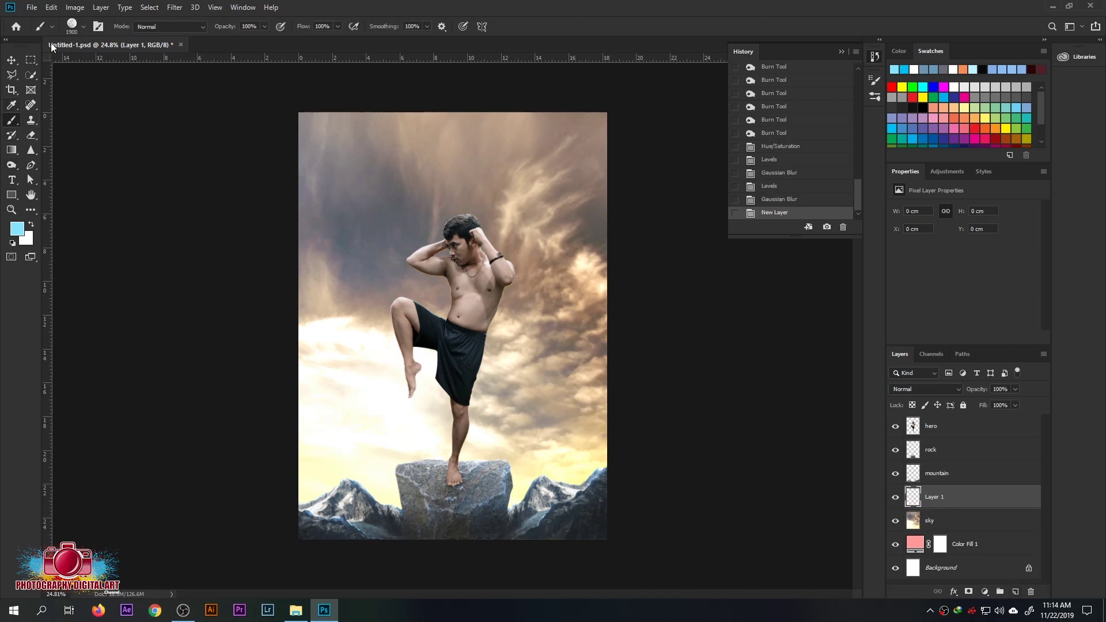
click(83, 26)
click(57, 203)
scroll(109, 223, down, 5)
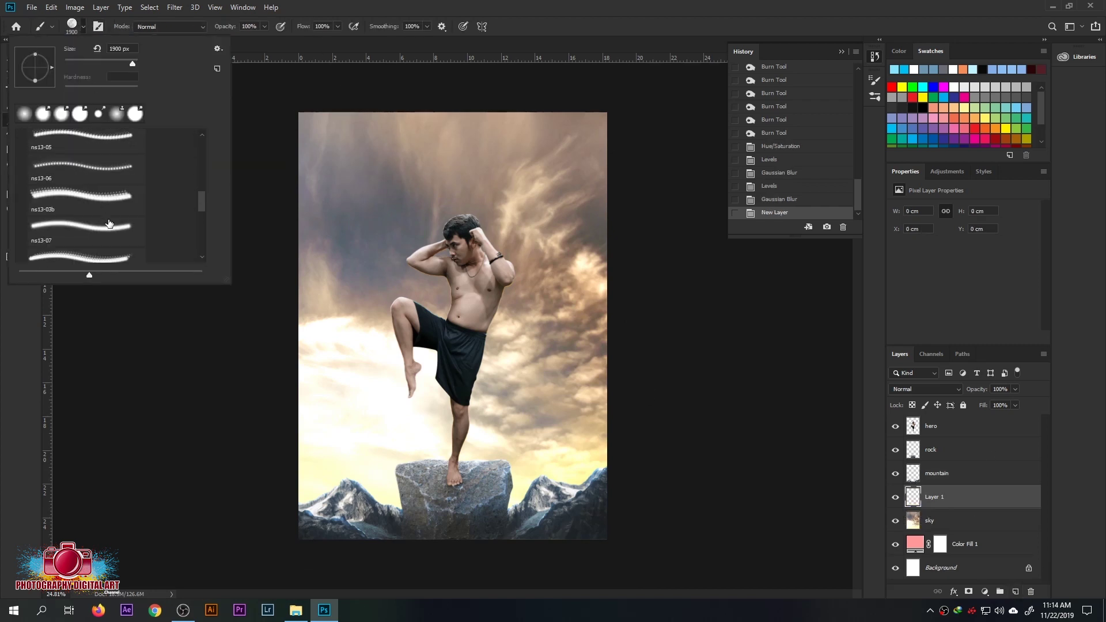
scroll(110, 224, down, 5)
click(60, 208)
scroll(60, 188, down, 1)
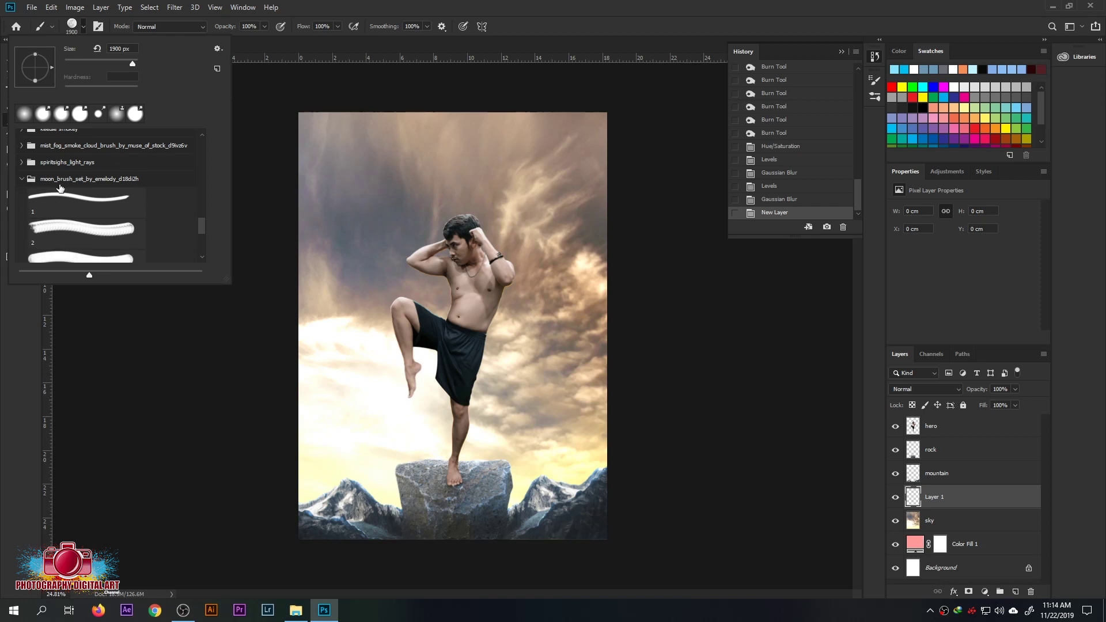
double_click(79, 198)
Stamp a smaller full moon behind the man and shift it up-left
click(452, 271)
key(ctrl+z)
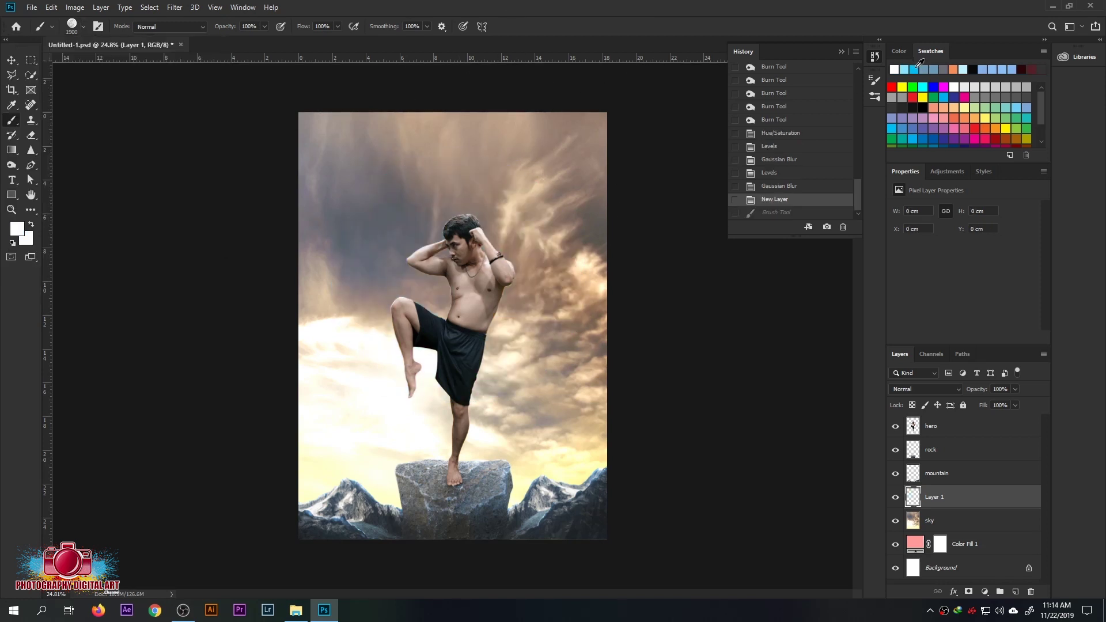
key(bracketleft)
key(bracketleft)
key(bracketleft)
key(bracketleft)
key(bracketleft)
click(460, 277)
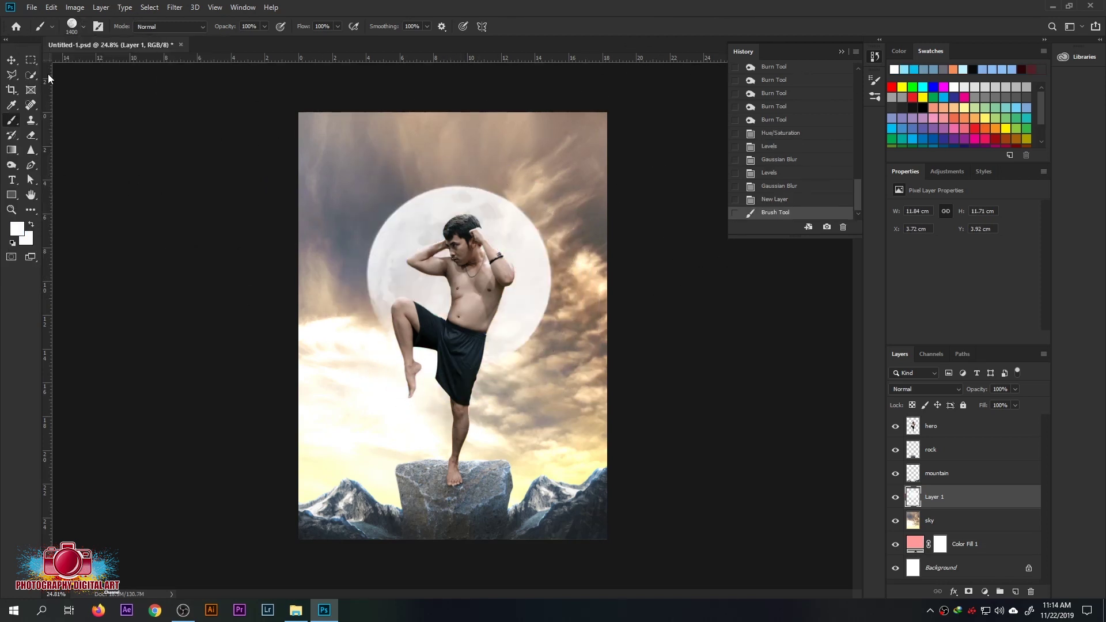
click(11, 60)
mouse_move(529, 299)
mouse_down()
mouse_move(515, 260)
mouse_move(520, 274)
mouse_up()
Apply Levels to the moon, blend it in Overlay mode, and add a cyan Outer Glow
key(ctrl+l)
key(Return)
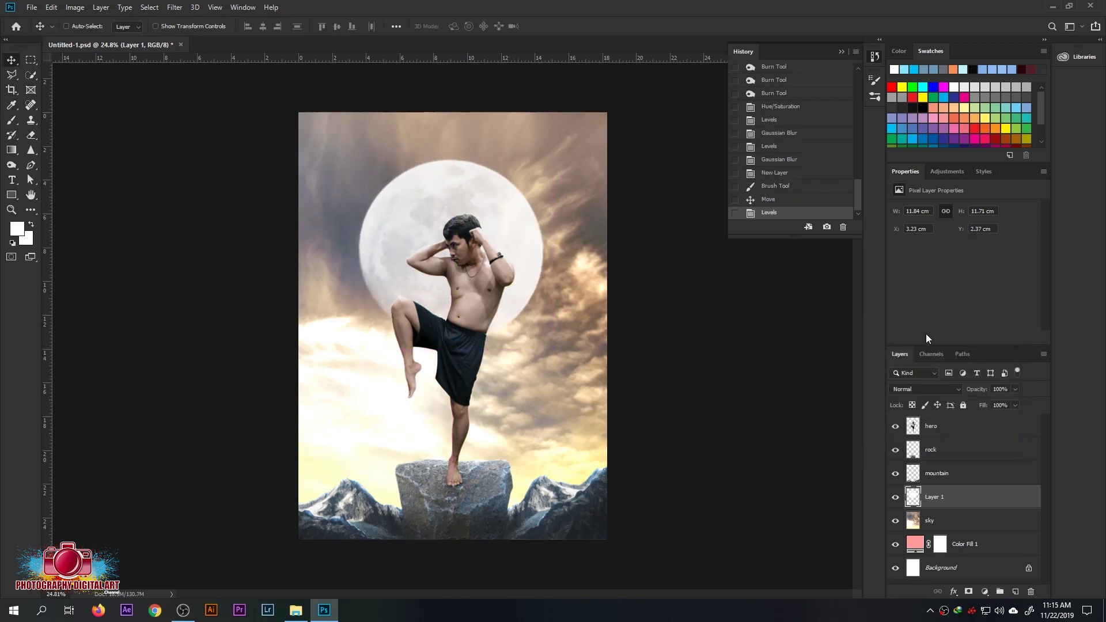
click(923, 389)
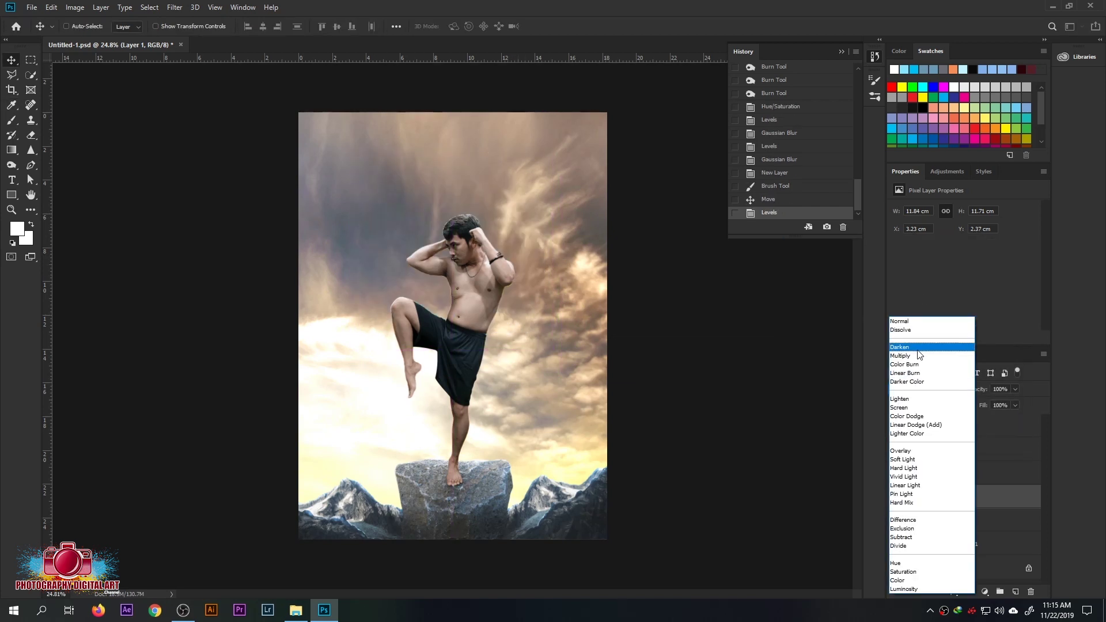
click(913, 451)
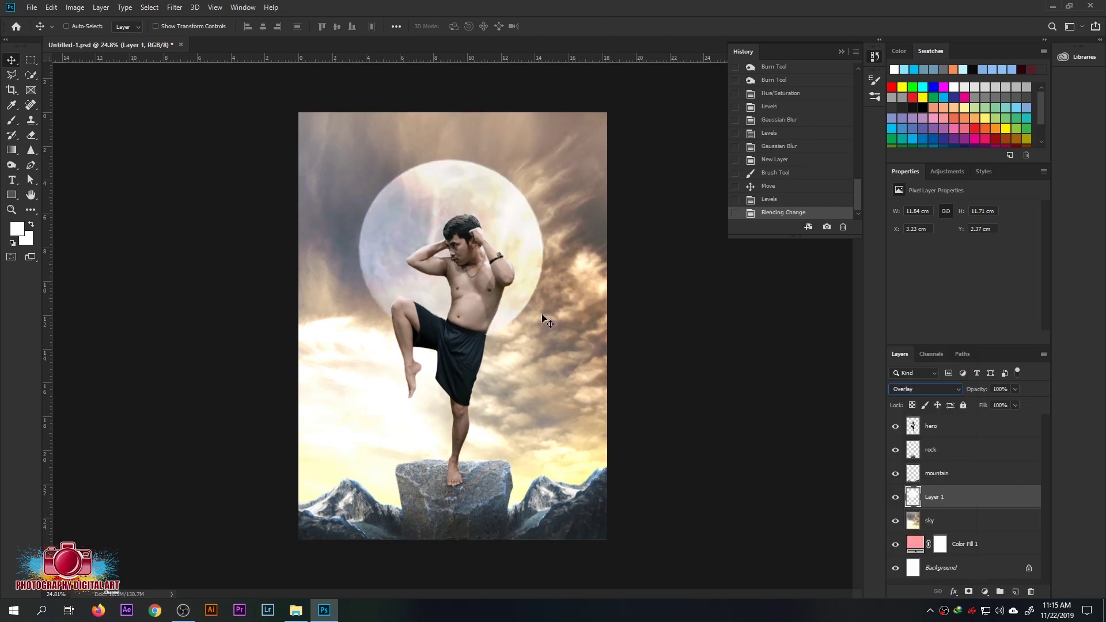
drag(510, 259, 513, 266)
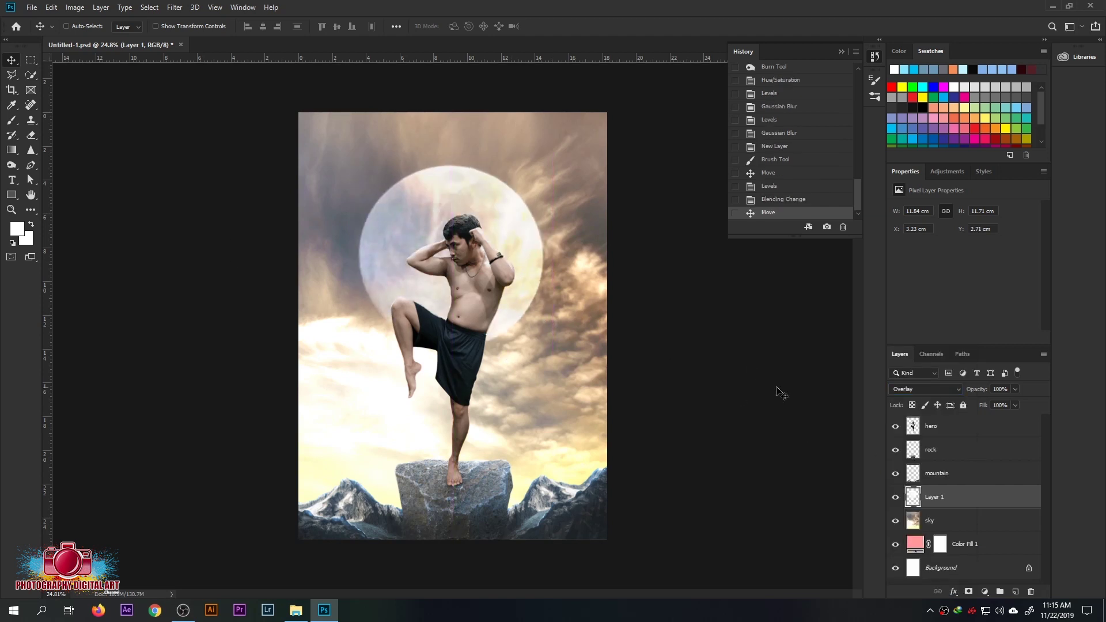
click(954, 594)
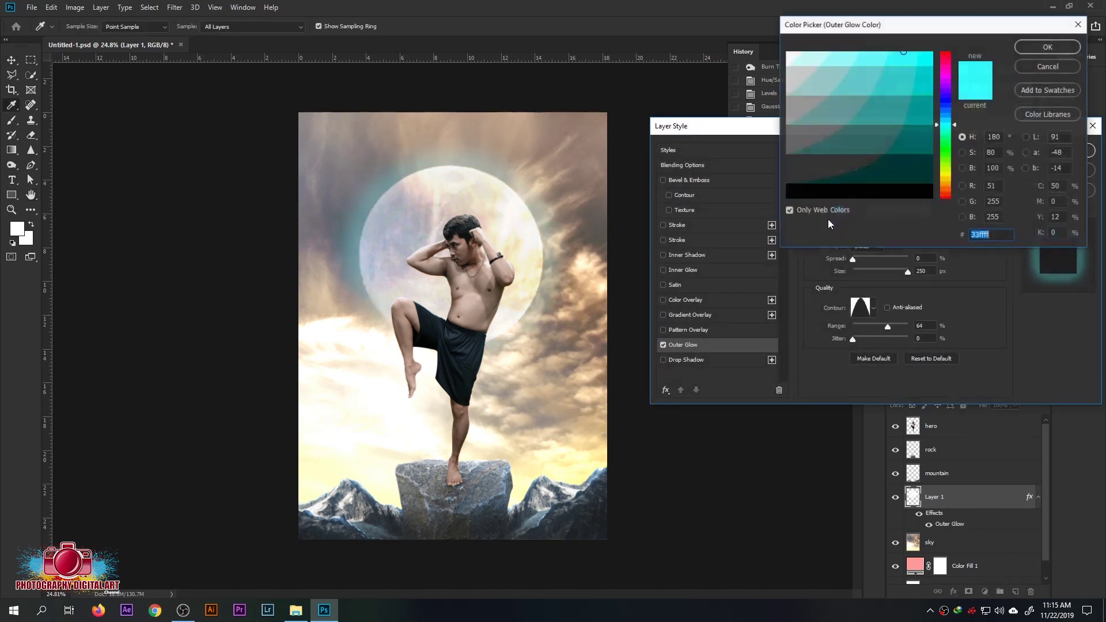
click(1063, 43)
Confirm the moon's Outer Glow settings and select the sky layer
click(1060, 151)
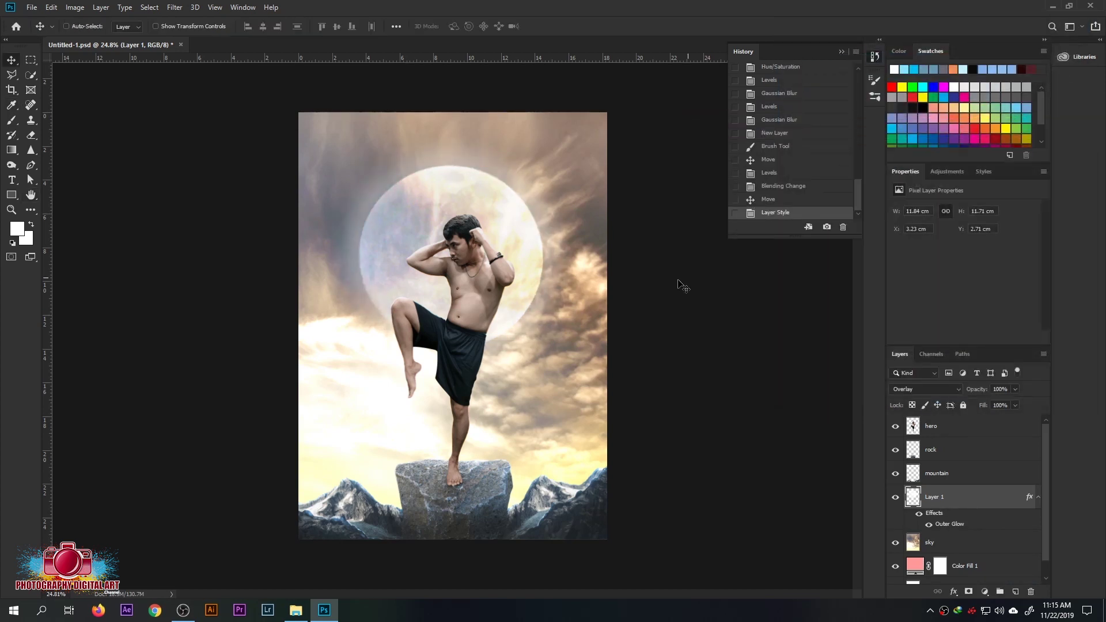
scroll(544, 346, up, 1)
scroll(553, 340, up, 1)
scroll(556, 323, down, 1)
ctrl+click(559, 302)
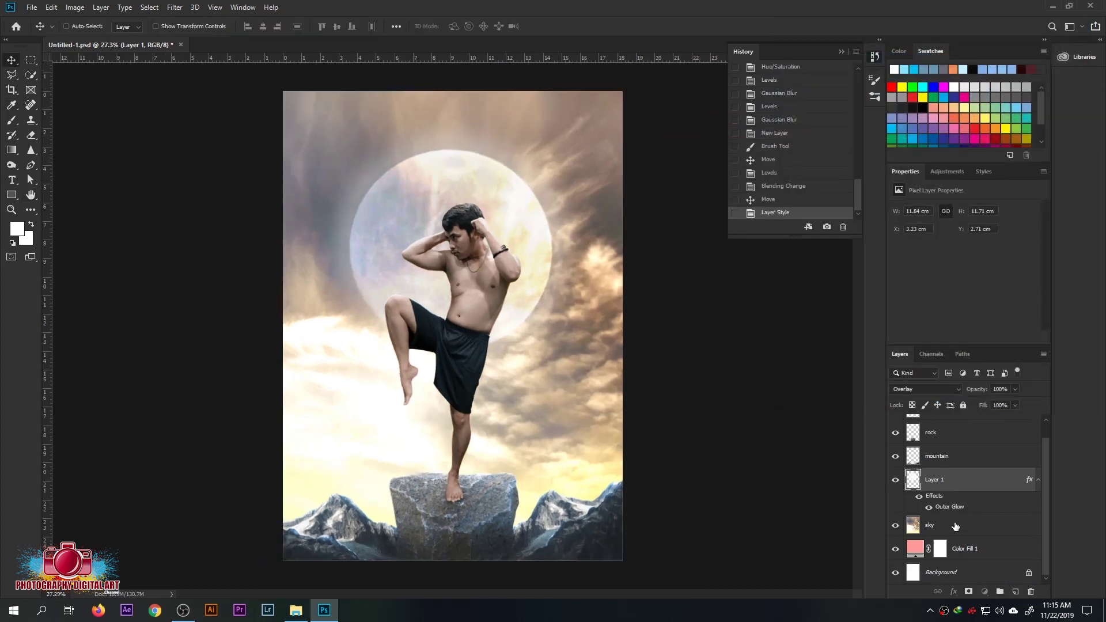
Mute the sky's Yellows and drain its Greens with Hue/Saturation
key(ctrl+u)
click(876, 210)
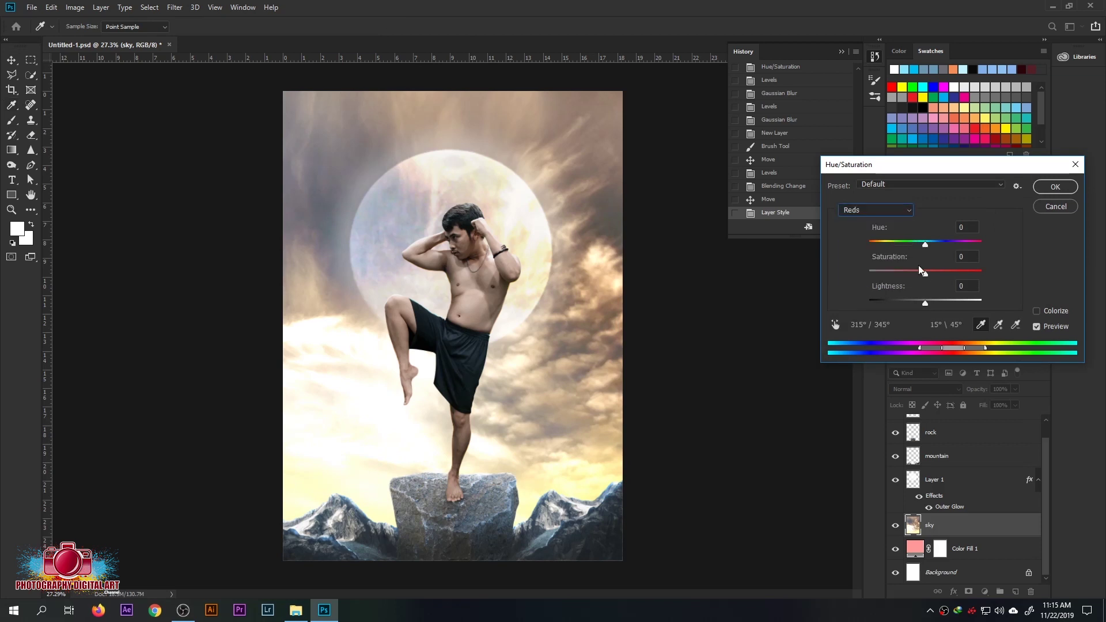
click(887, 210)
click(900, 234)
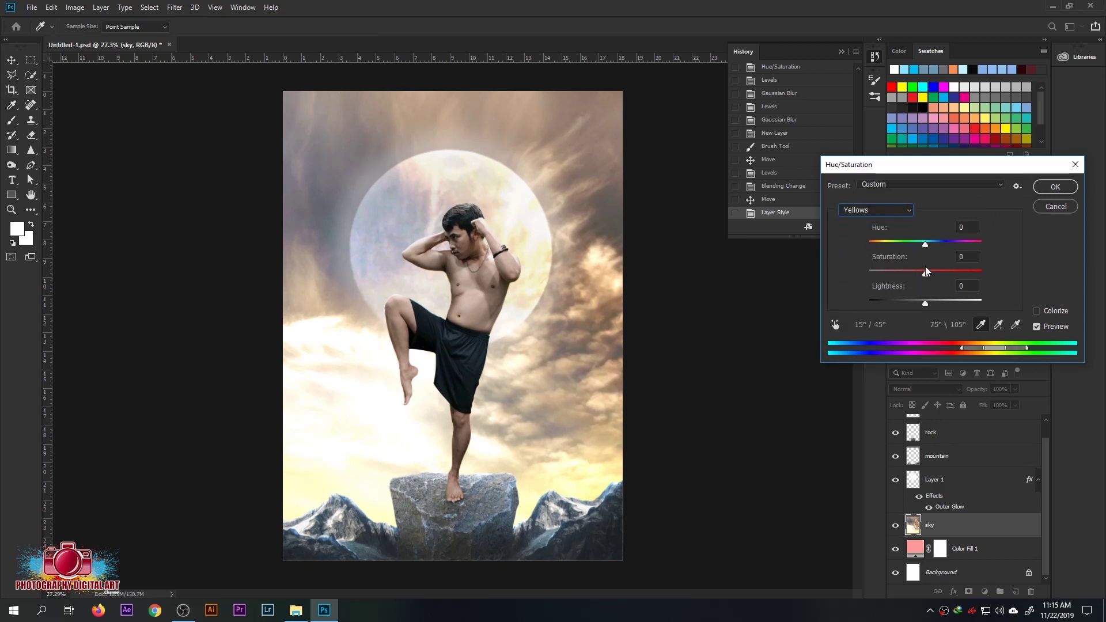
drag(926, 274, 908, 275)
click(876, 209)
click(870, 249)
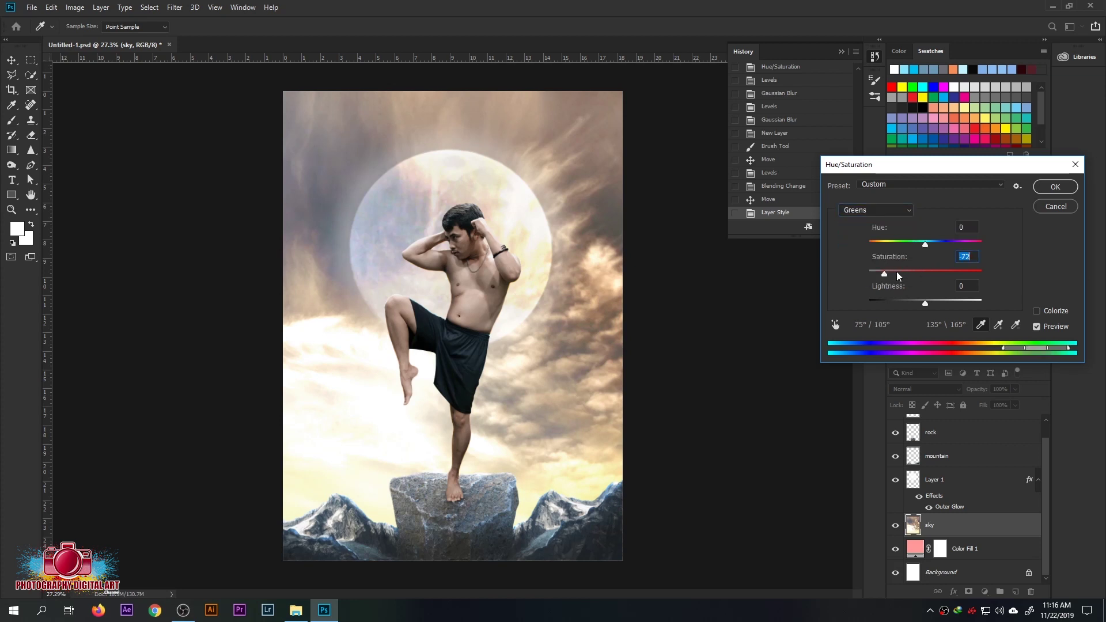
key(Return)
click(967, 457)
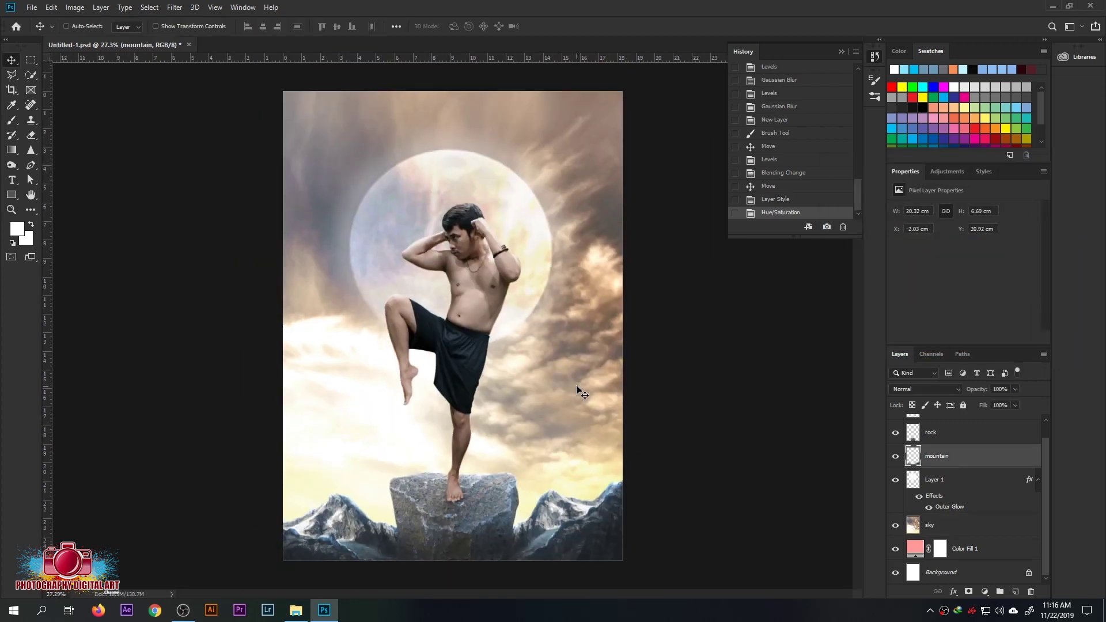
Shift the mountains' highlights toward yellow (Yellow -12) with Color Balance
key(ctrl+b)
drag(744, 315, 749, 285)
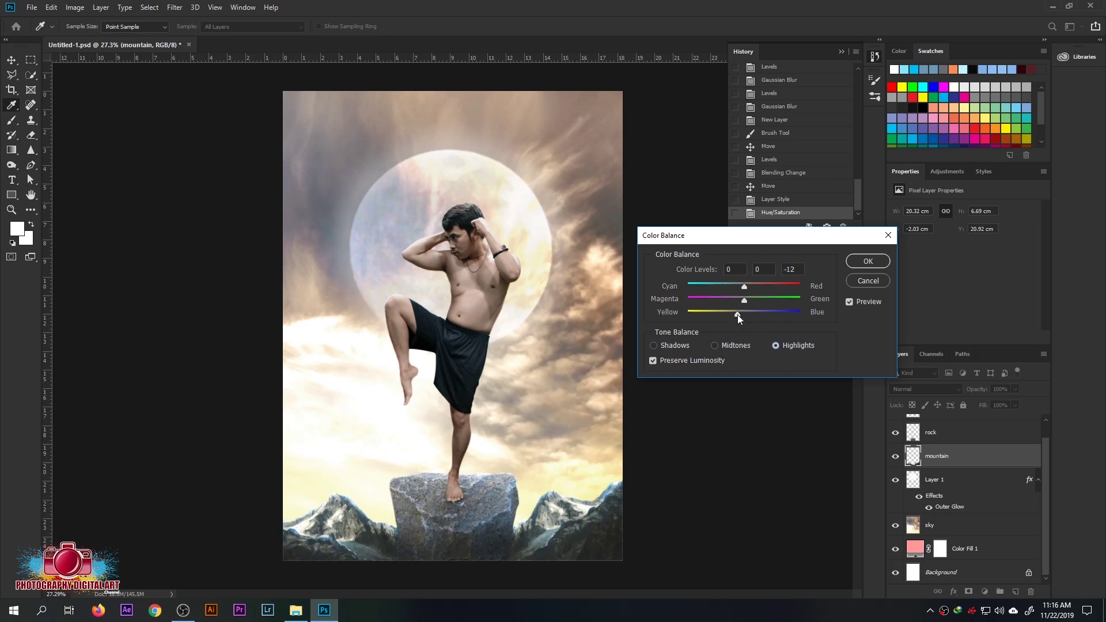
key(Return)
Colour-correct the rock with Color Balance, adjusting its yellow-blue and shadows
click(957, 433)
key(ctrl+b)
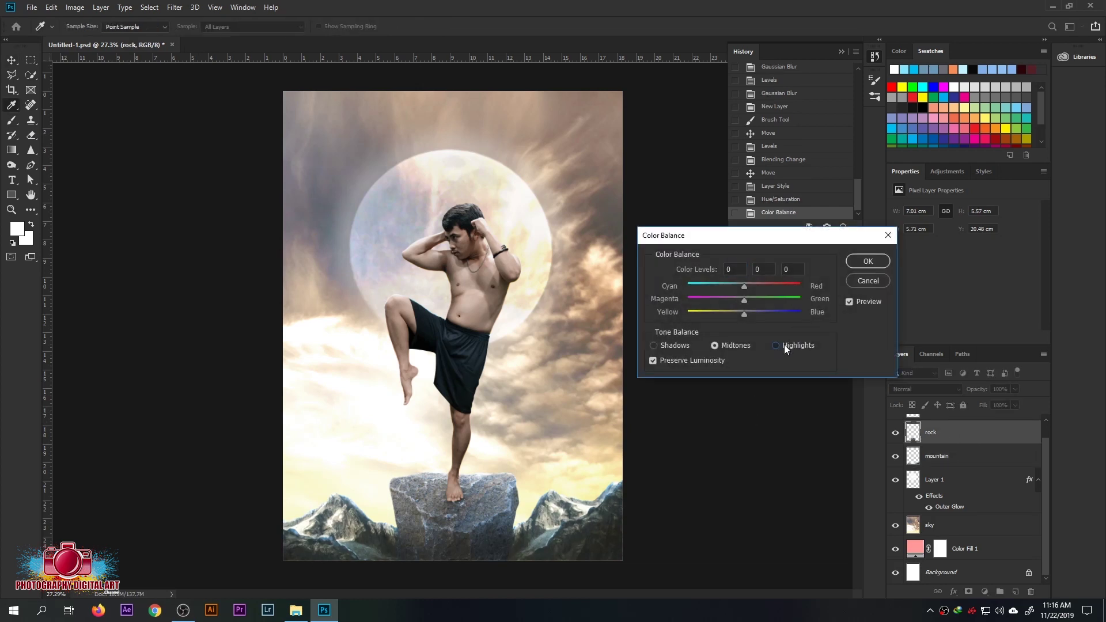
drag(742, 313, 744, 311)
key(ctrl+1)
key(Return)
Lift the rock's output black level to 4 with Levels
key(v)
alt+scroll(555, 411, up, 3)
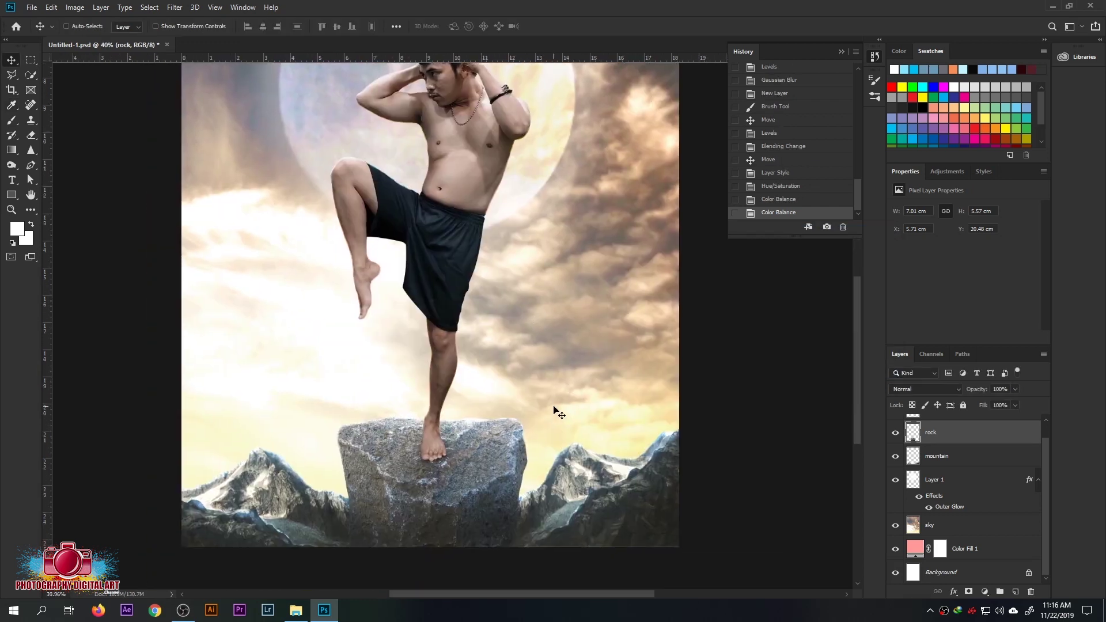
alt+scroll(555, 411, down, 1)
key(ctrl+l)
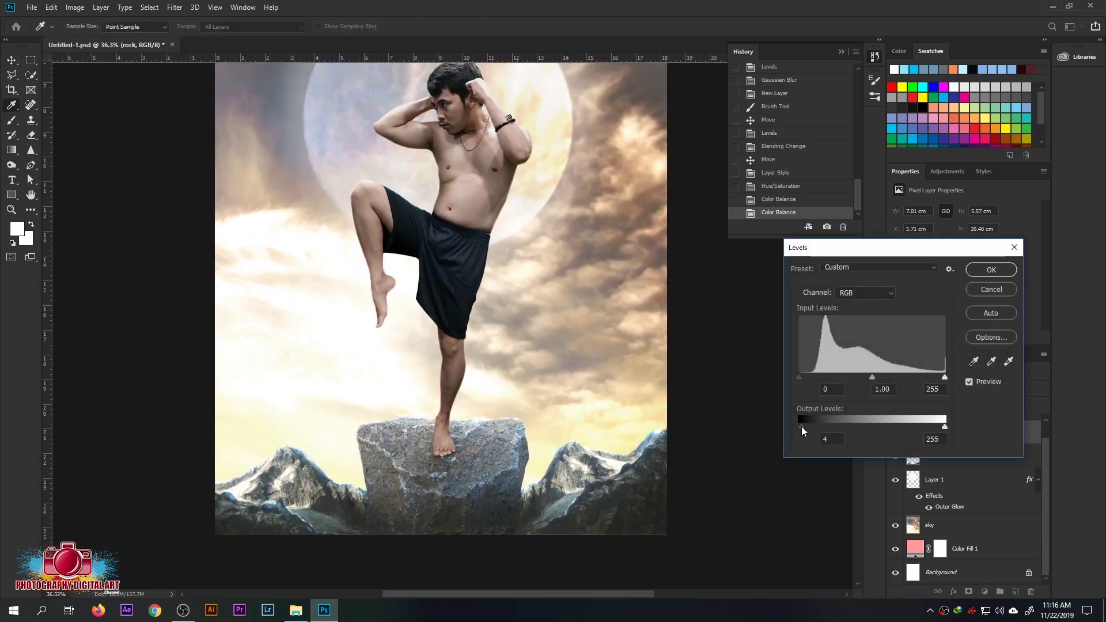
key(Return)
scroll(496, 488, up, 3)
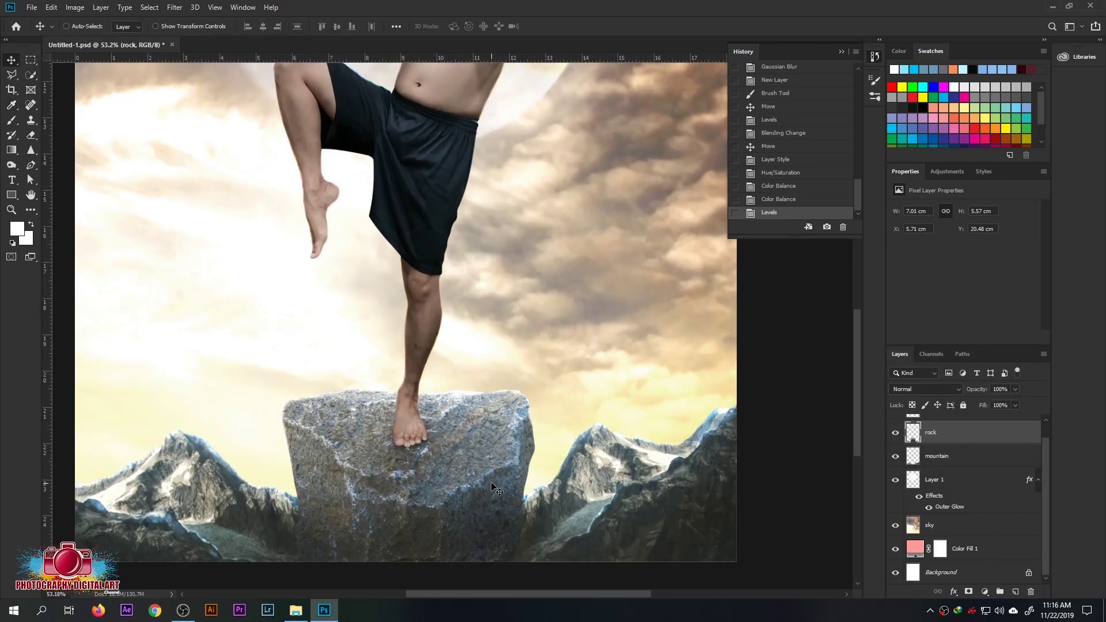
Sharpen the rock layer with Smart Sharpen
click(173, 8)
mouse_move(186, 203)
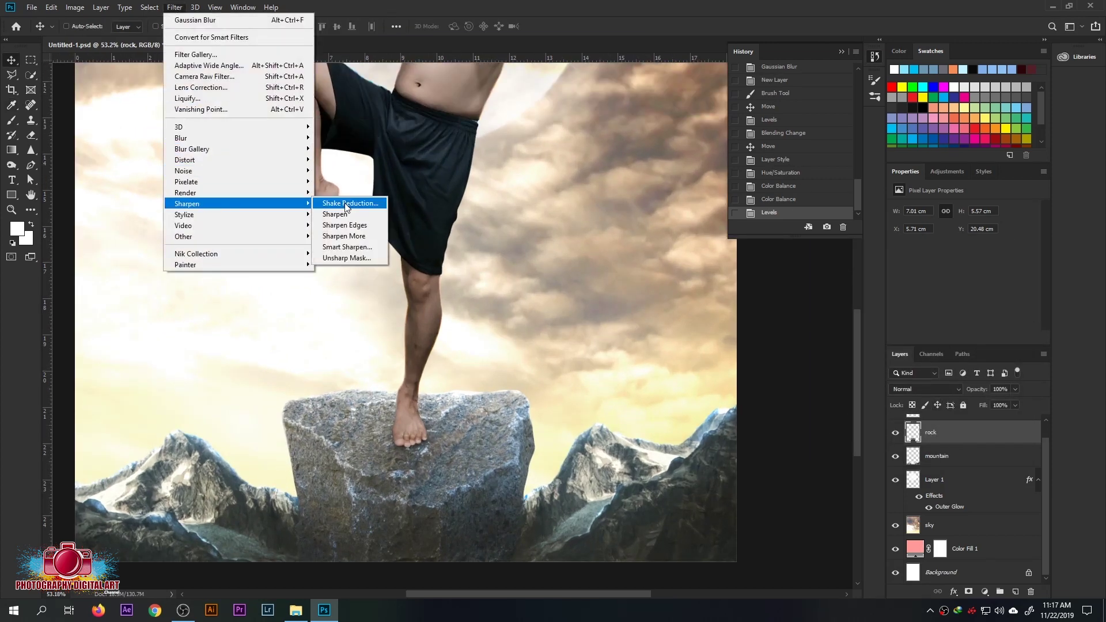
click(341, 207)
click(813, 184)
scroll(548, 346, down, 2)
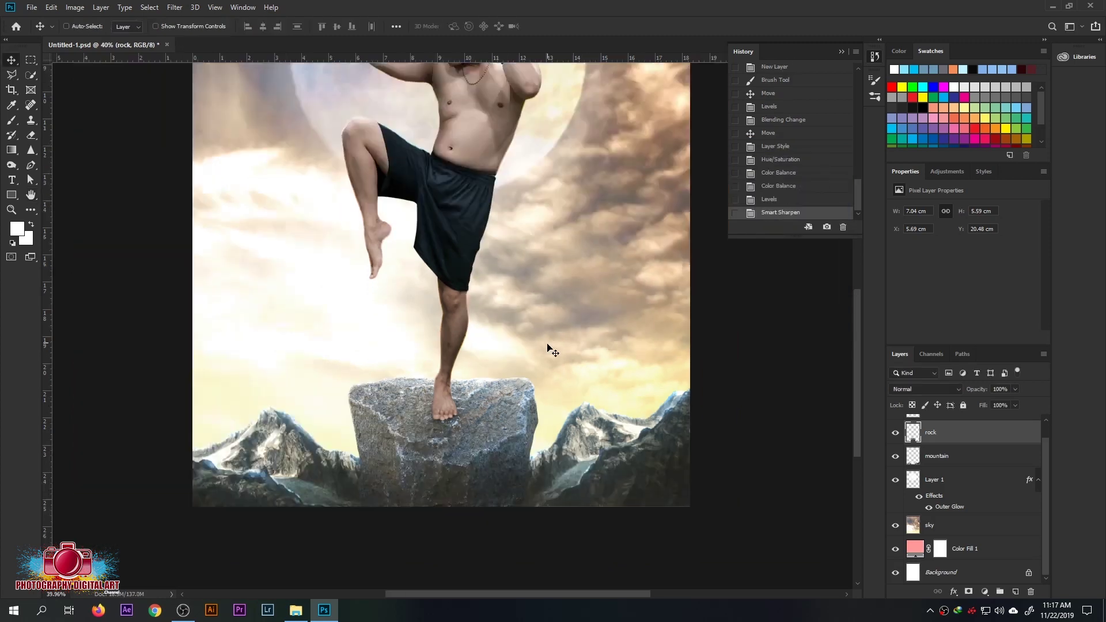
scroll(548, 345, down, 2)
scroll(554, 365, up, 3)
scroll(548, 378, down, 1)
scroll(463, 428, up, 1)
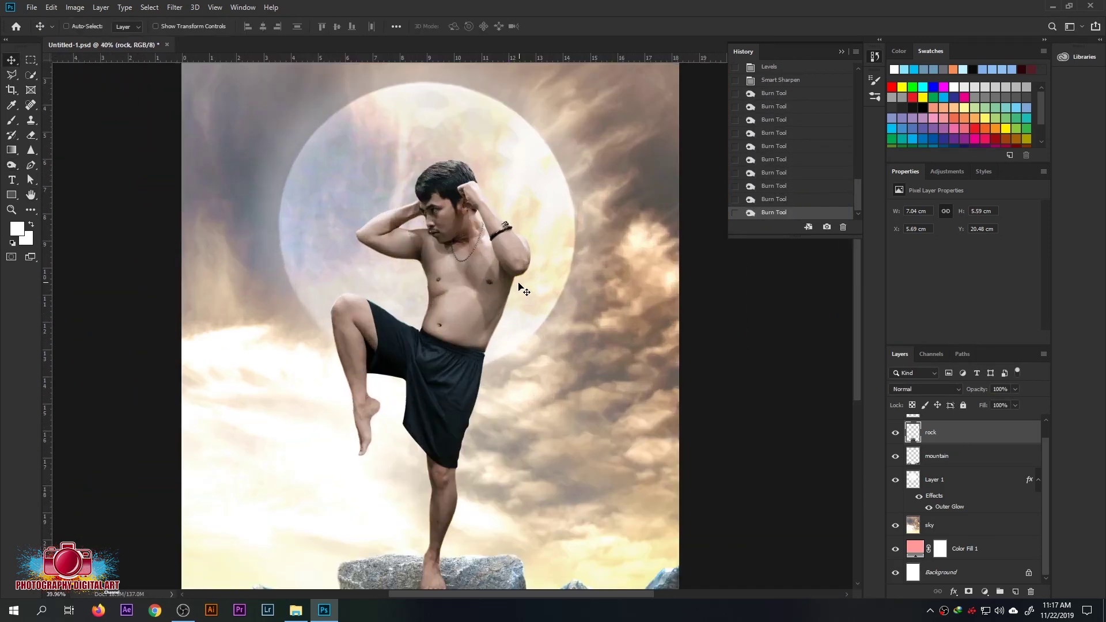
scroll(522, 288, down, 3)
scroll(576, 369, down, 1)
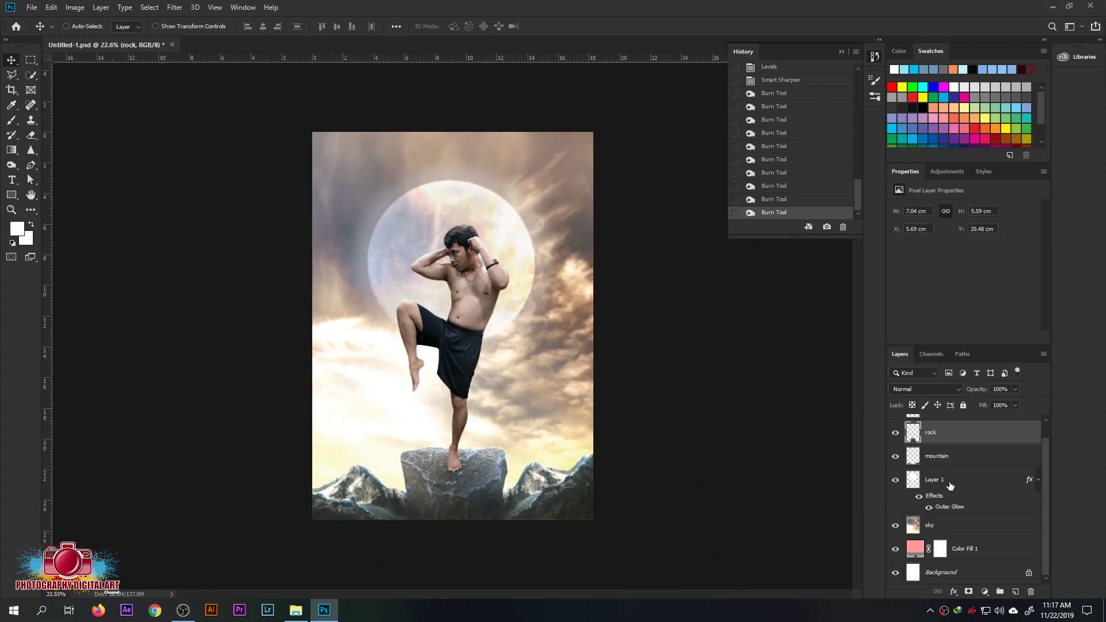
scroll(951, 486, up, 1)
Brighten the man's midtones to 1.22 with Levels
click(951, 427)
key(ctrl+l)
drag(872, 377, 863, 378)
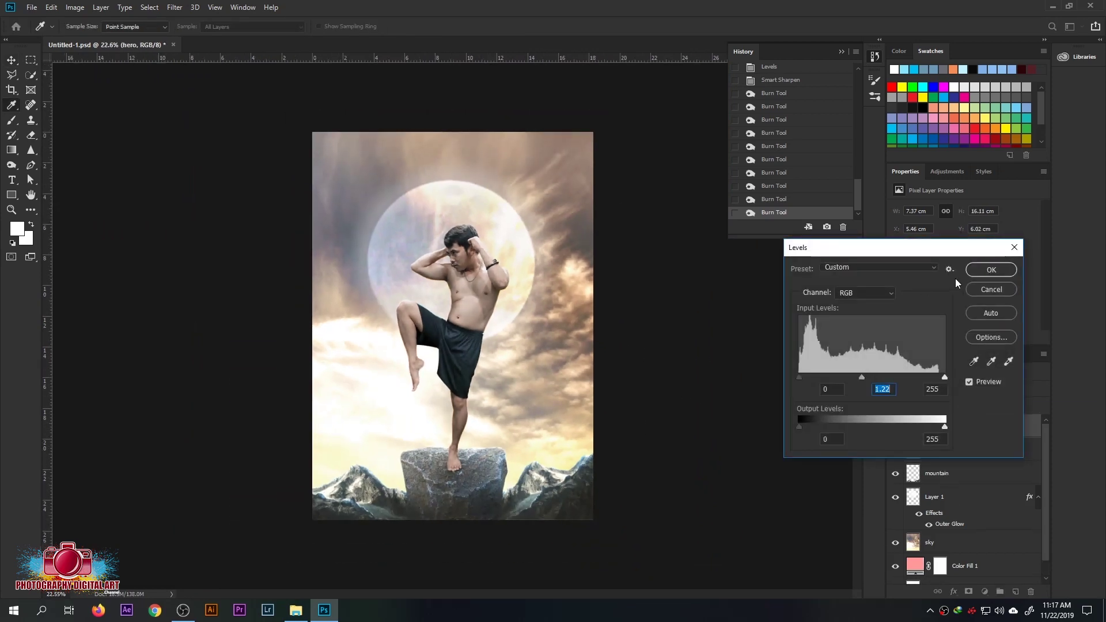
click(990, 269)
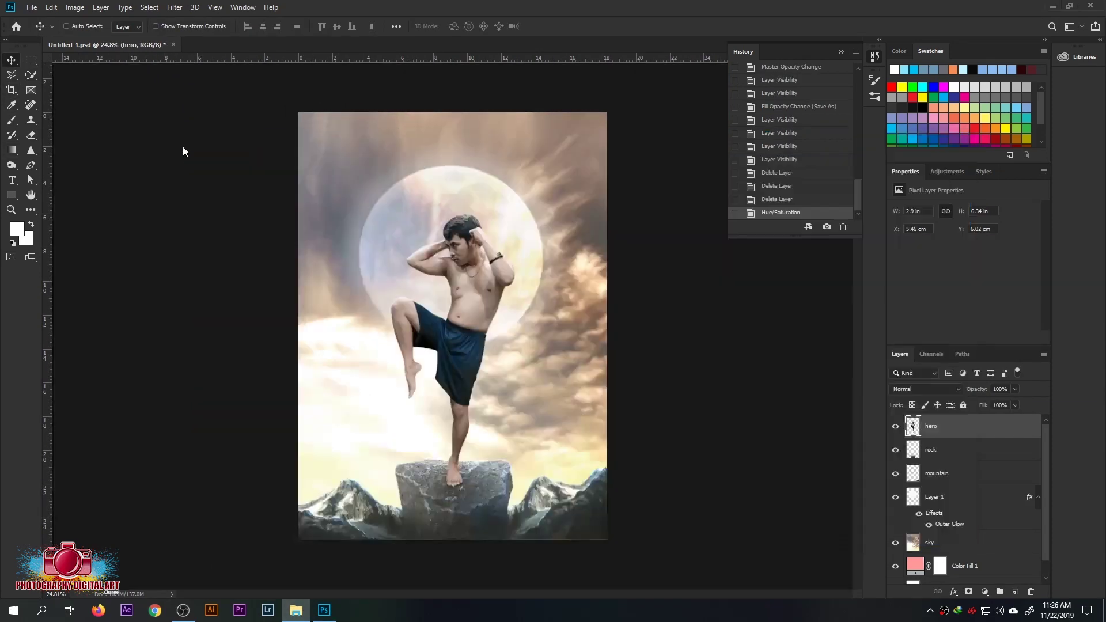
Rasterize the dead tree and darken it with Levels
right_click(968, 427)
click(974, 340)
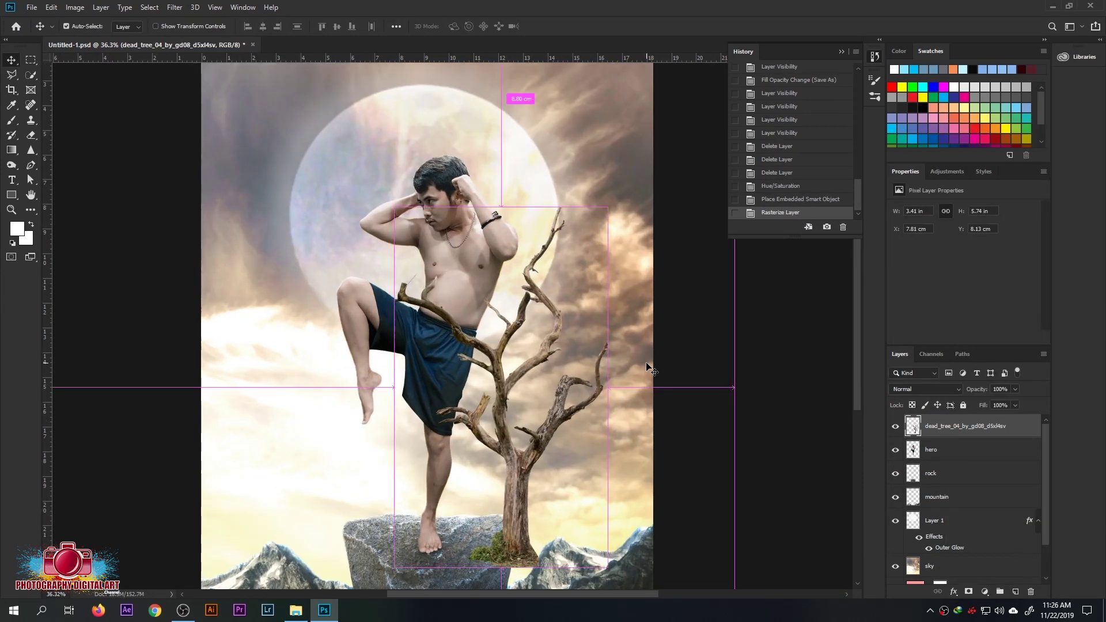
key(ctrl+l)
drag(945, 427, 908, 426)
drag(872, 377, 879, 378)
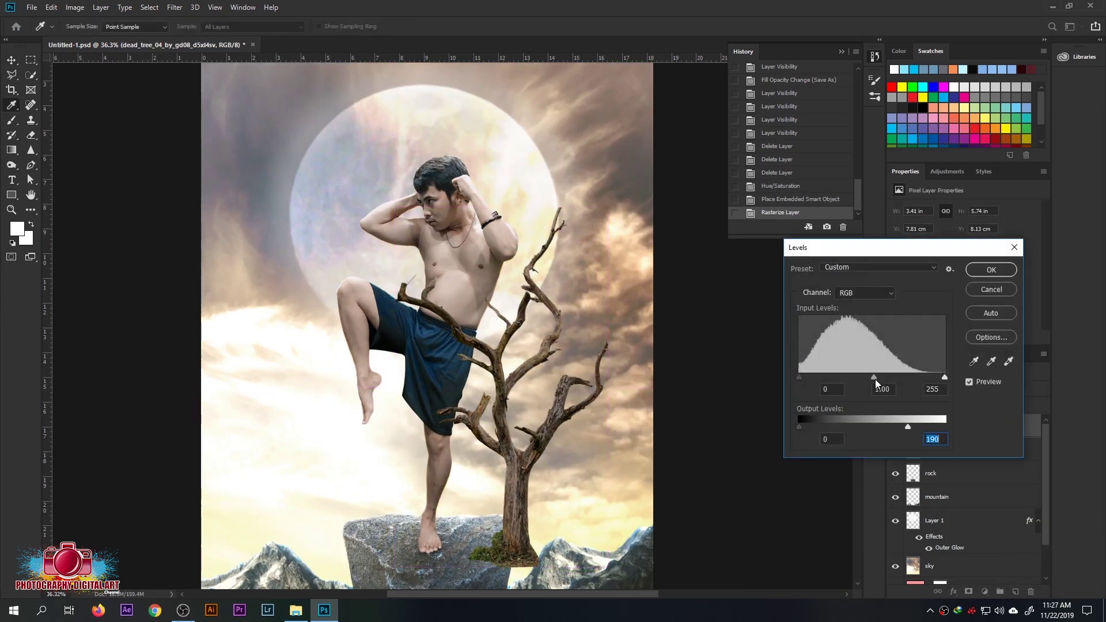
drag(904, 427, 898, 427)
drag(799, 427, 818, 431)
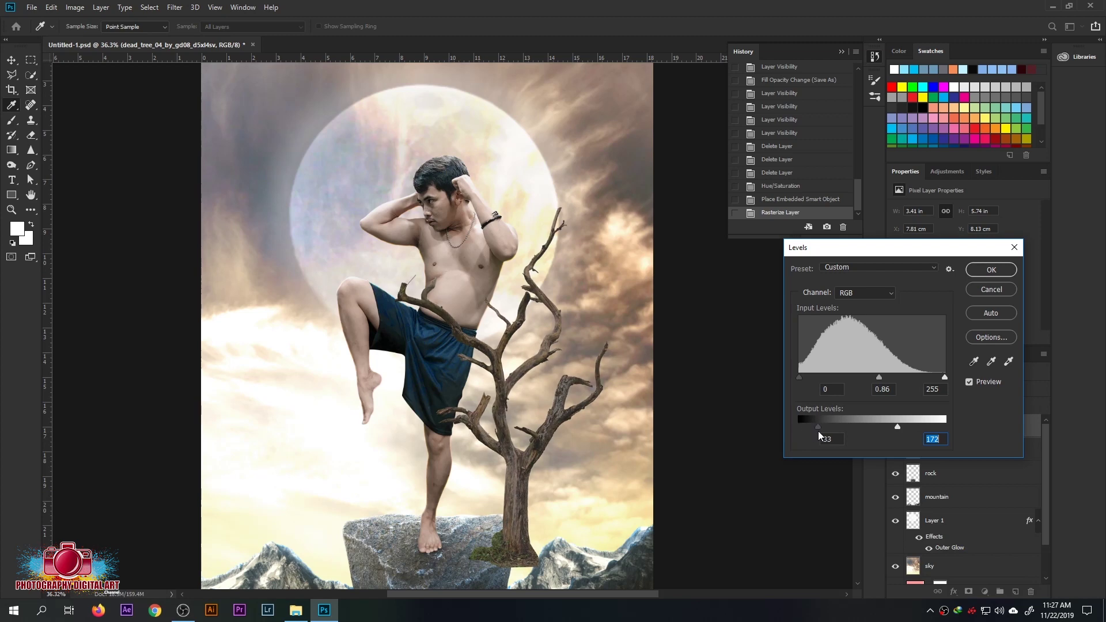
click(991, 270)
Desaturate the tree and move its branches into the upper right
key(ctrl+u)
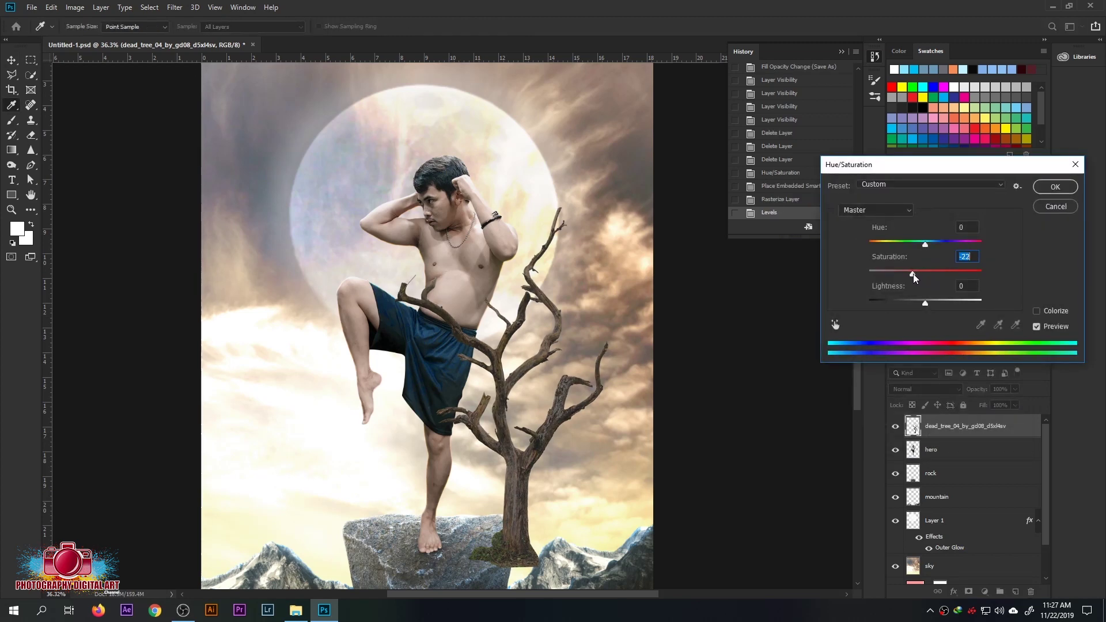
click(1056, 187)
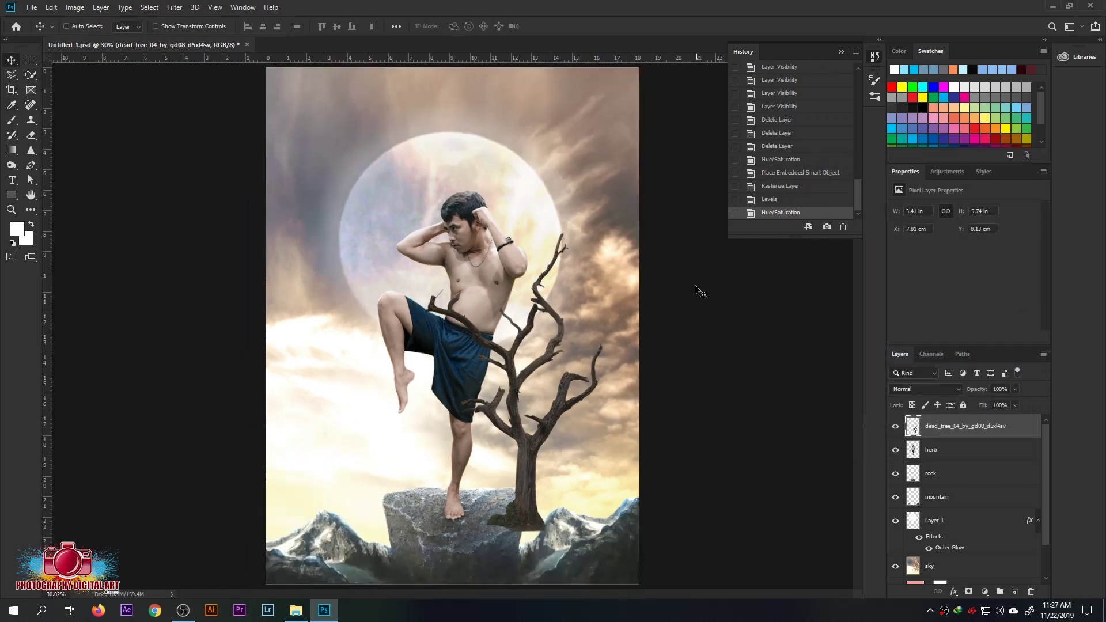
key(ctrl+t)
drag(654, 432, 470, 104)
key(Return)
alt+scroll(534, 291, up, 3)
Erase a stray twig from the tree's branch with a smaller eraser
key(e)
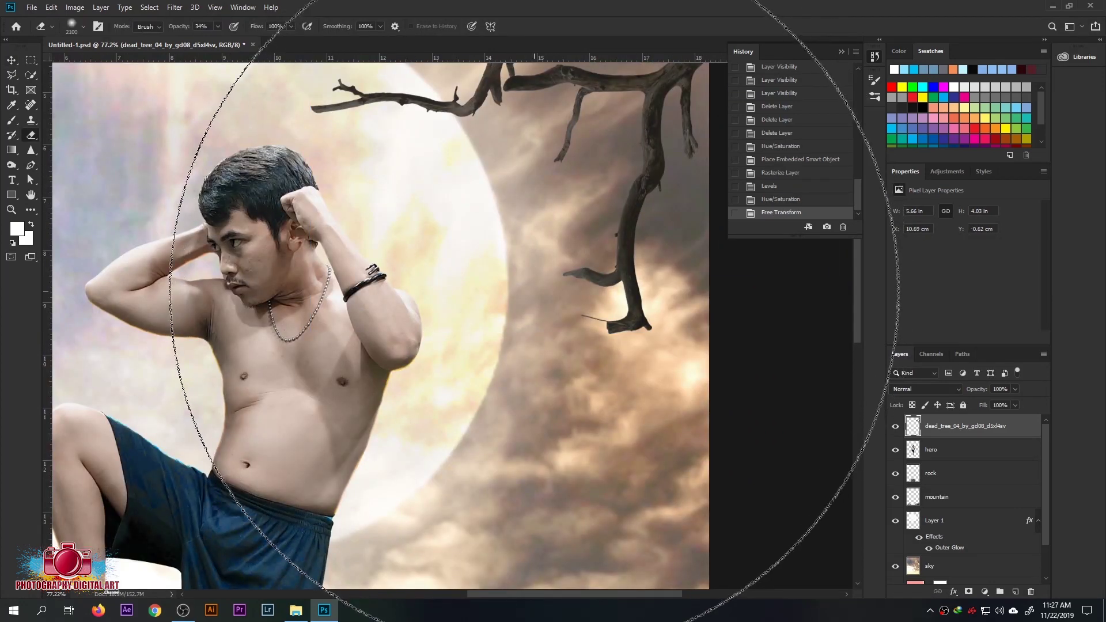
drag(575, 317, 596, 318)
key(0)
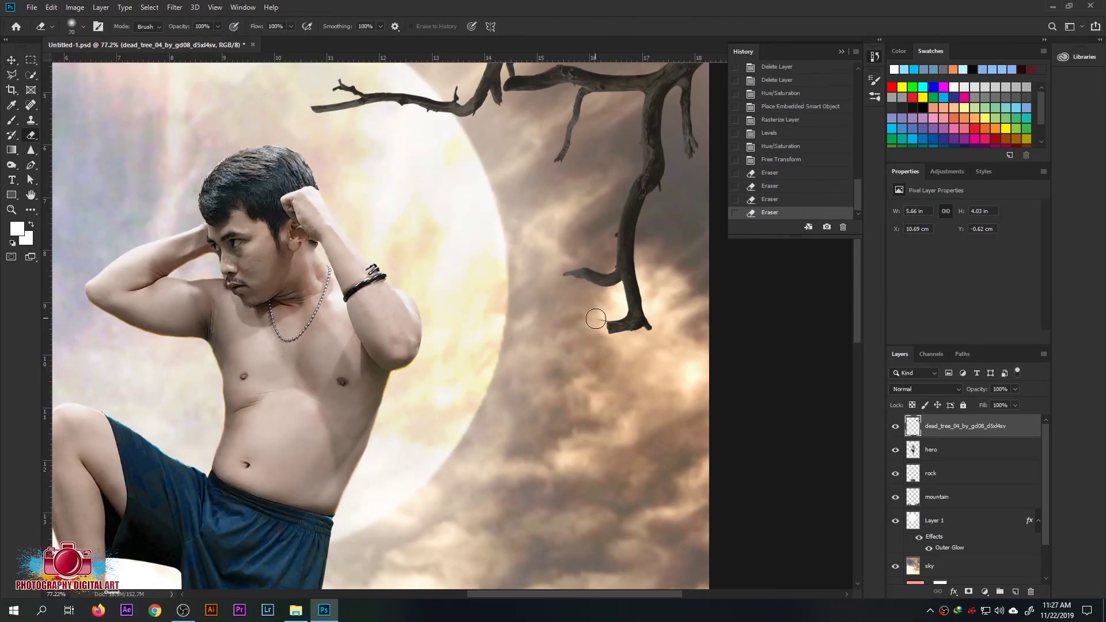
click(596, 319)
key(ctrl+0)
Warm the tree toward red and yellow with Color Balance, then compress its tones with Levels
key(v)
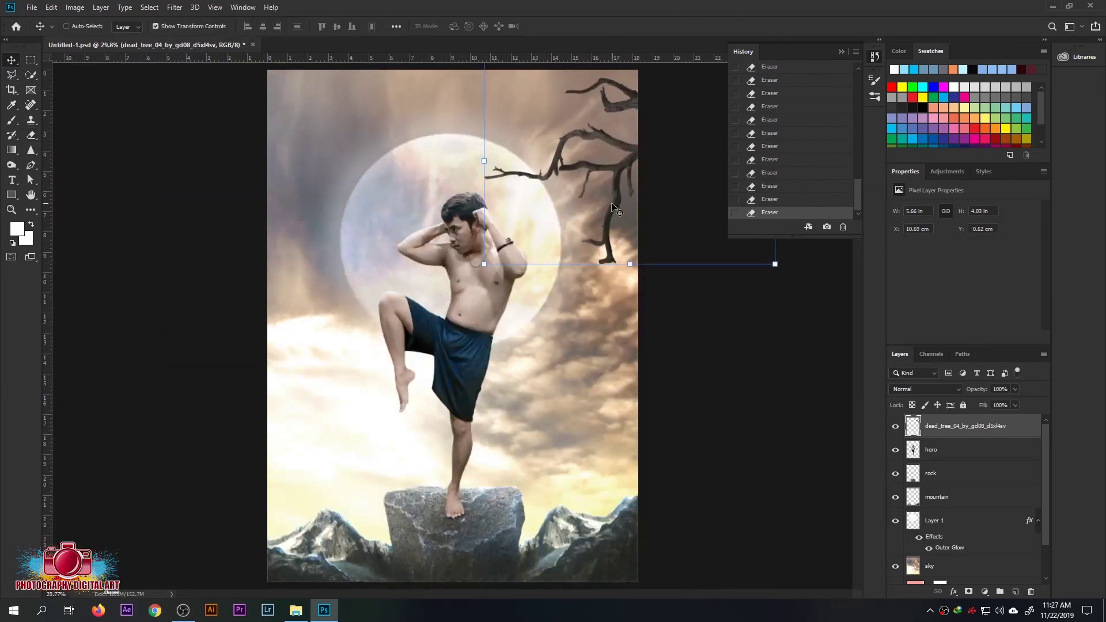
key(ctrl+b)
drag(750, 290, 739, 314)
click(867, 261)
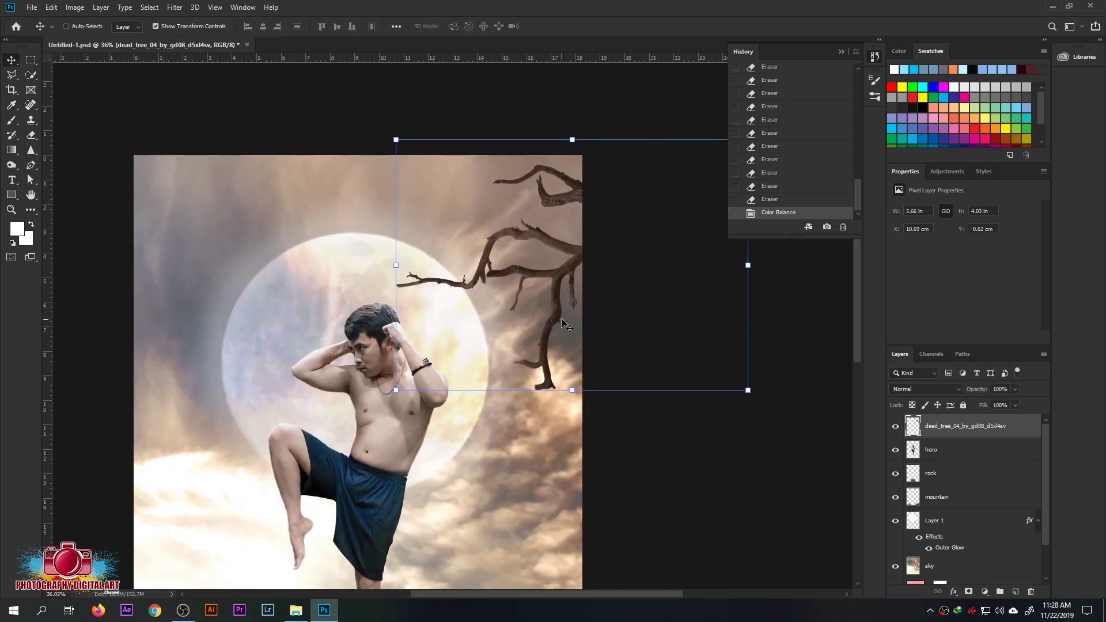
key(ctrl+l)
drag(945, 427, 936, 425)
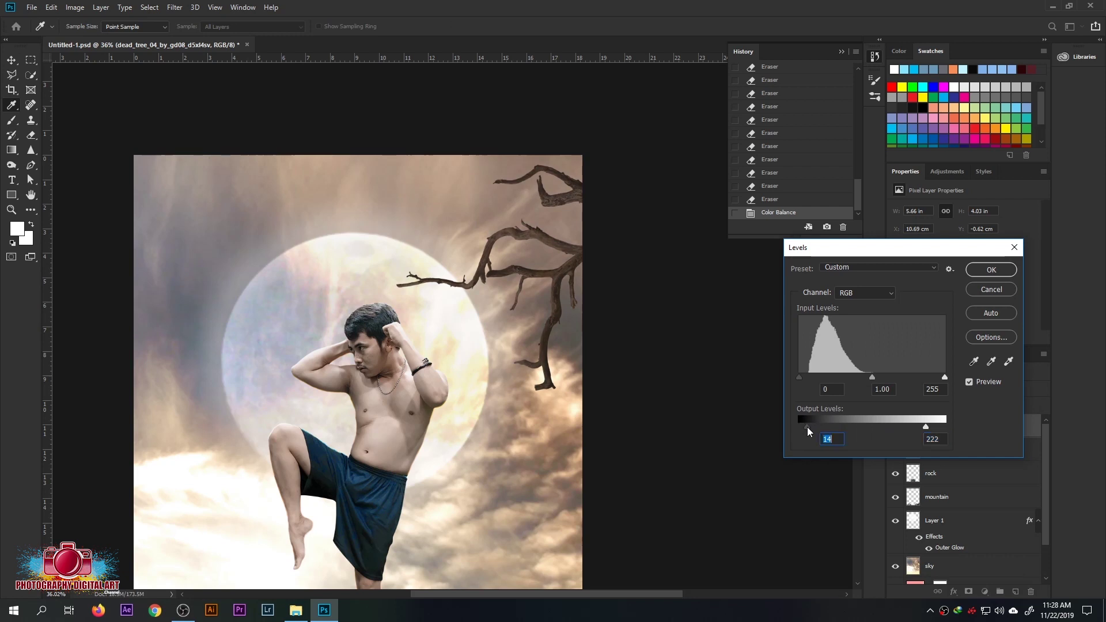
key(Return)
Duplicate the tree to the lower left and rotate the copy to point upward
key(ctrl+0)
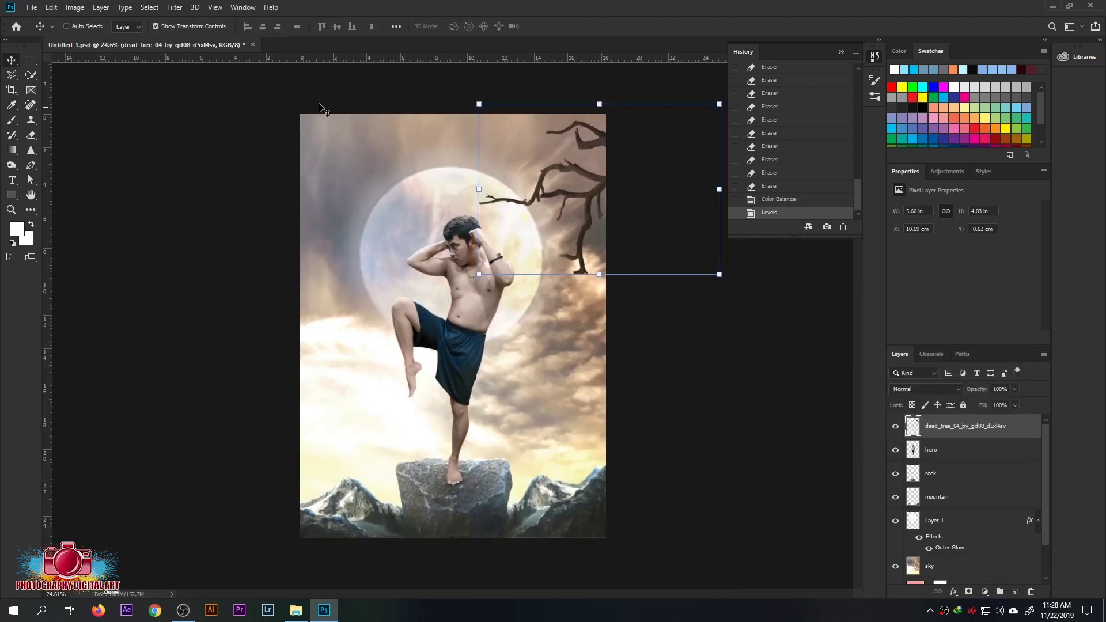
drag(620, 187, 378, 449)
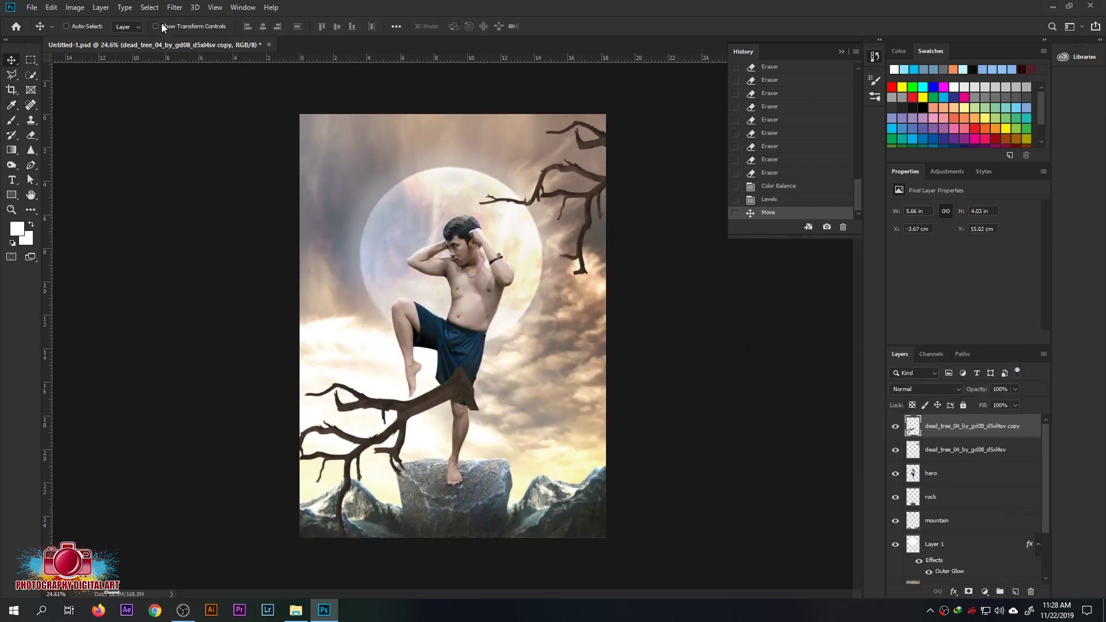
mouse_move(489, 363)
mouse_down()
mouse_move(322, 426)
mouse_move(332, 438)
mouse_up()
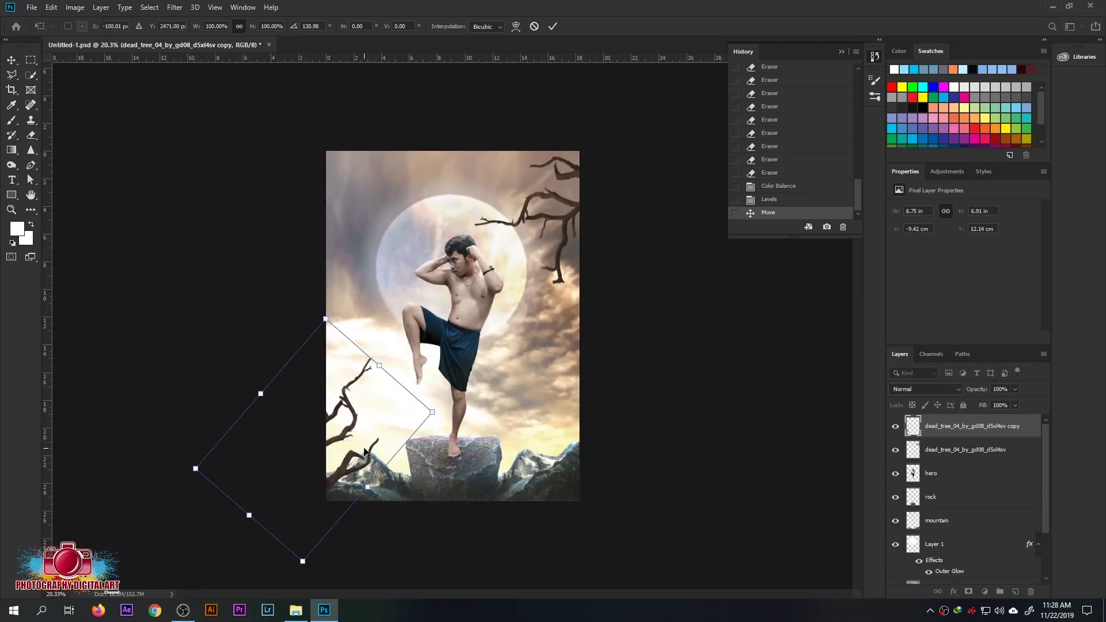
key(Return)
Select both tree layers and merge them into one layer
scroll(427, 420, up, 3)
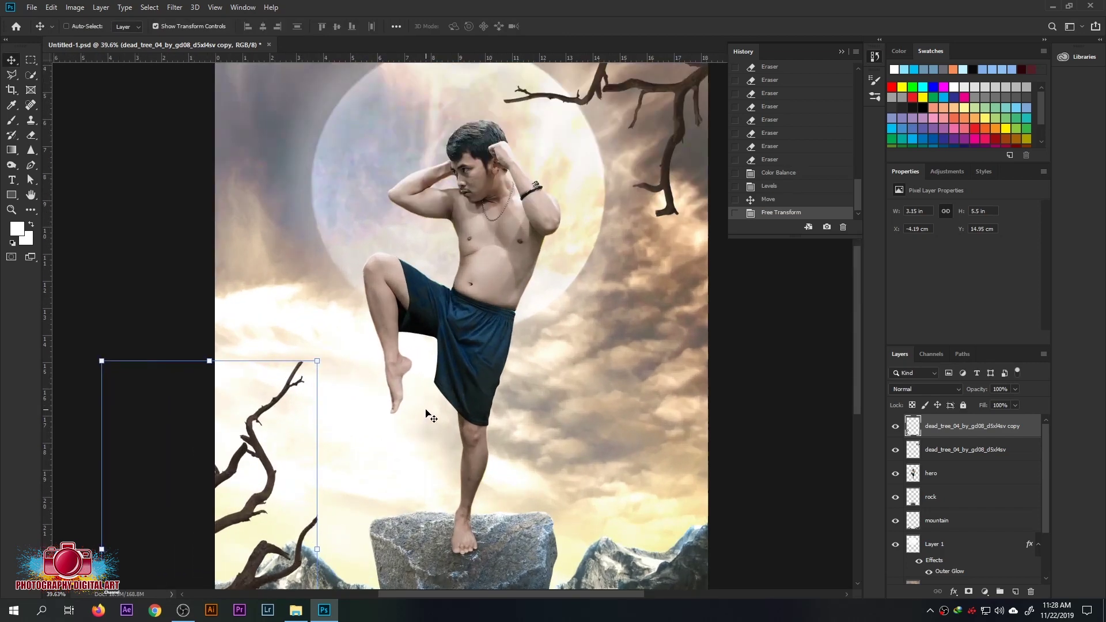
ctrl+click(961, 453)
right_click(961, 452)
click(957, 456)
text(tree)
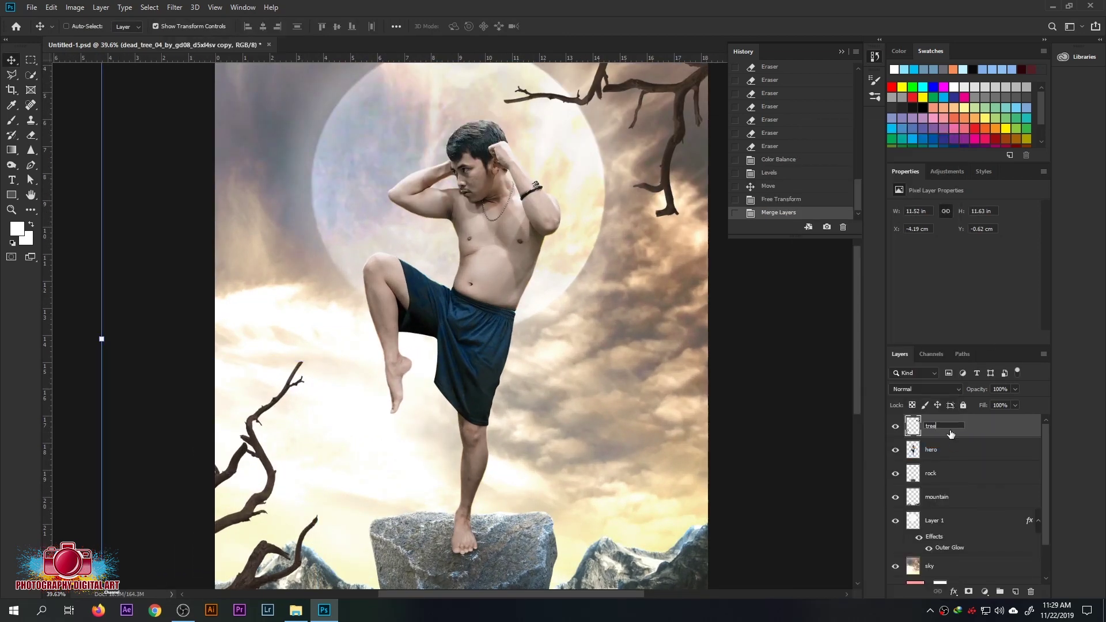
Name the merged layer 'tree' and dodge the branch edges on Midtones
key(Return)
scroll(345, 230, up, 2)
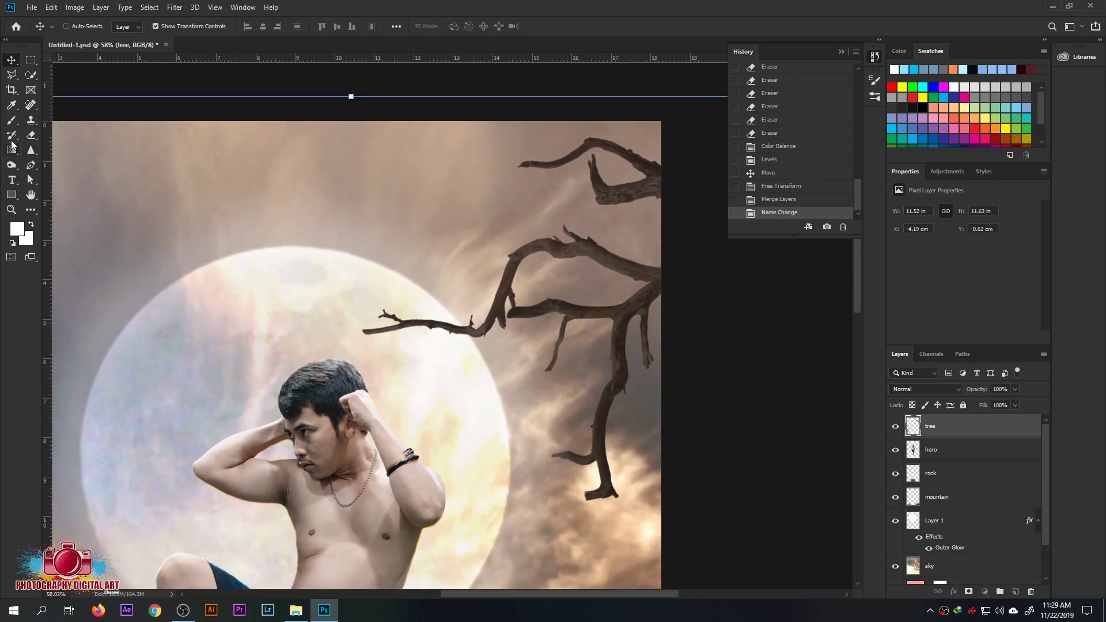
right_click(11, 165)
click(55, 165)
scroll(421, 259, up, 2)
scroll(481, 396, up, 2)
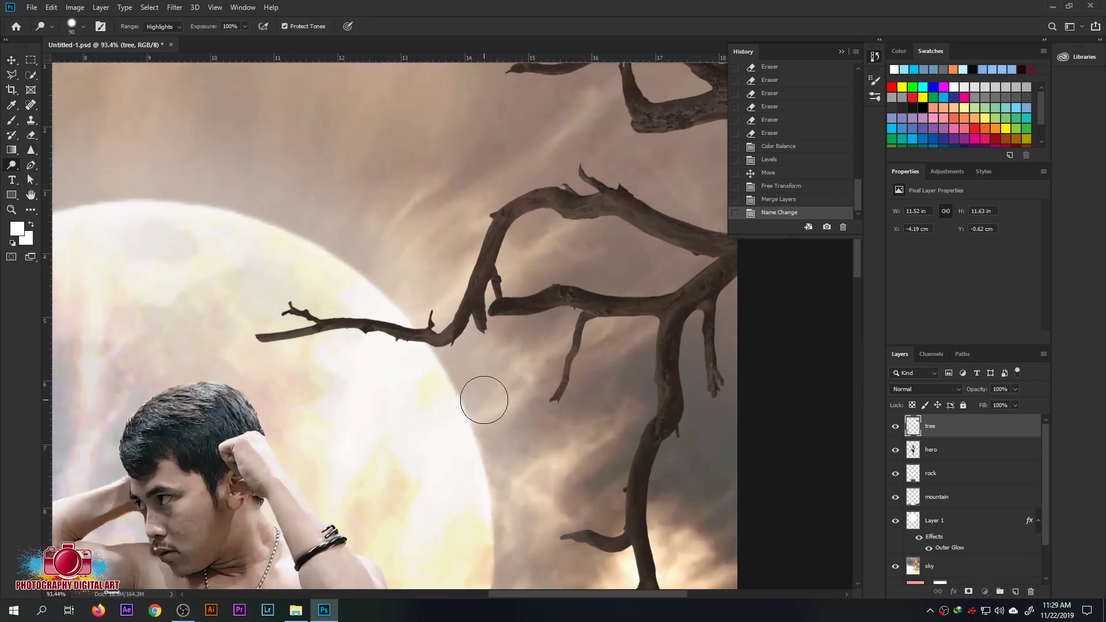
scroll(287, 361, up, 2)
click(72, 25)
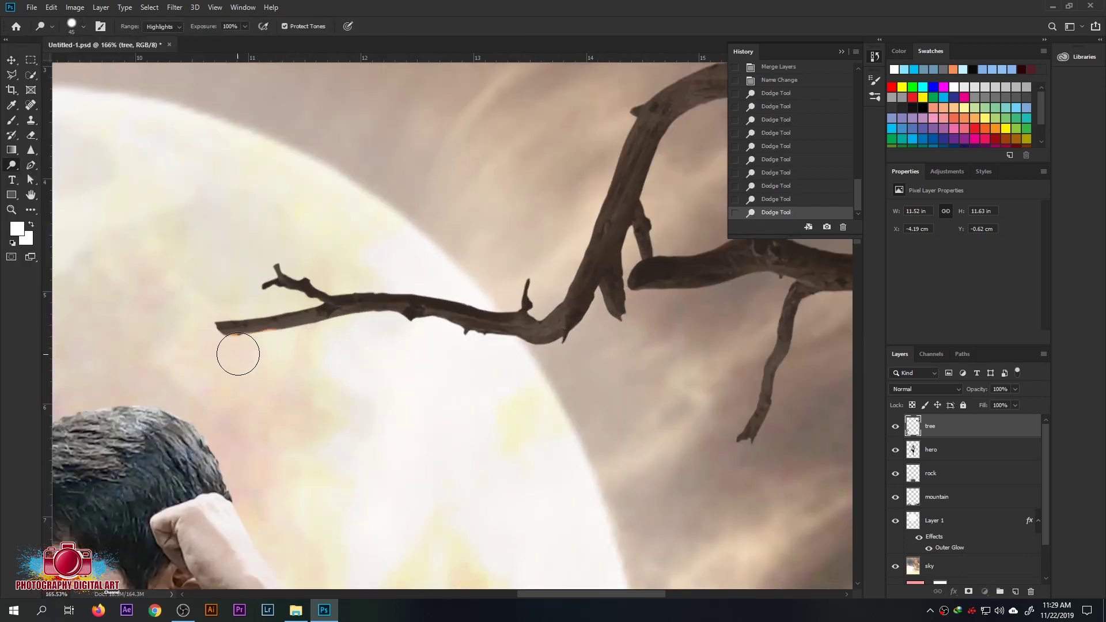
drag(238, 351, 338, 345)
scroll(337, 345, down, 2)
click(163, 26)
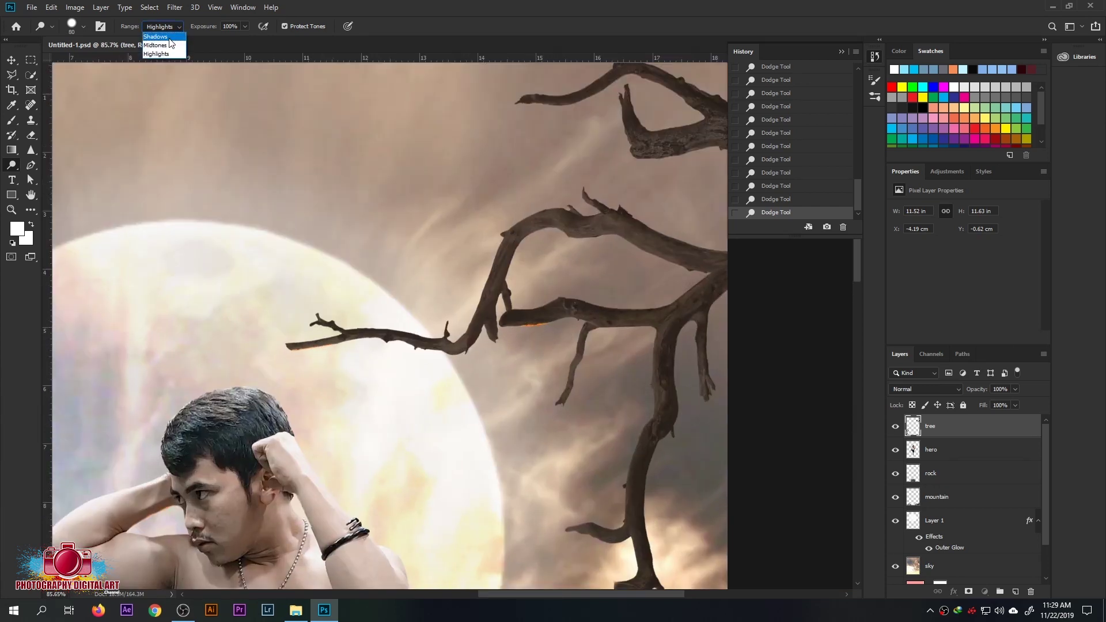
drag(501, 317, 578, 321)
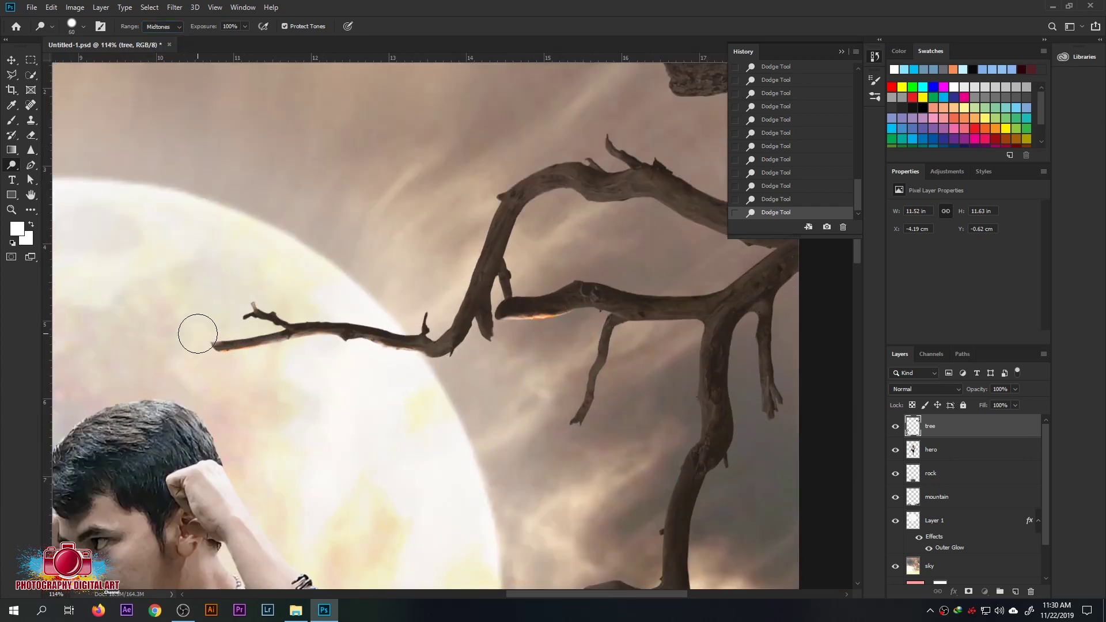
Dodge-highlight the branch underside and trunk edge with a resized brush
key(bracketleft)
scroll(513, 320, up, 2)
key(bracketleft)
key(bracketleft)
key(bracketleft)
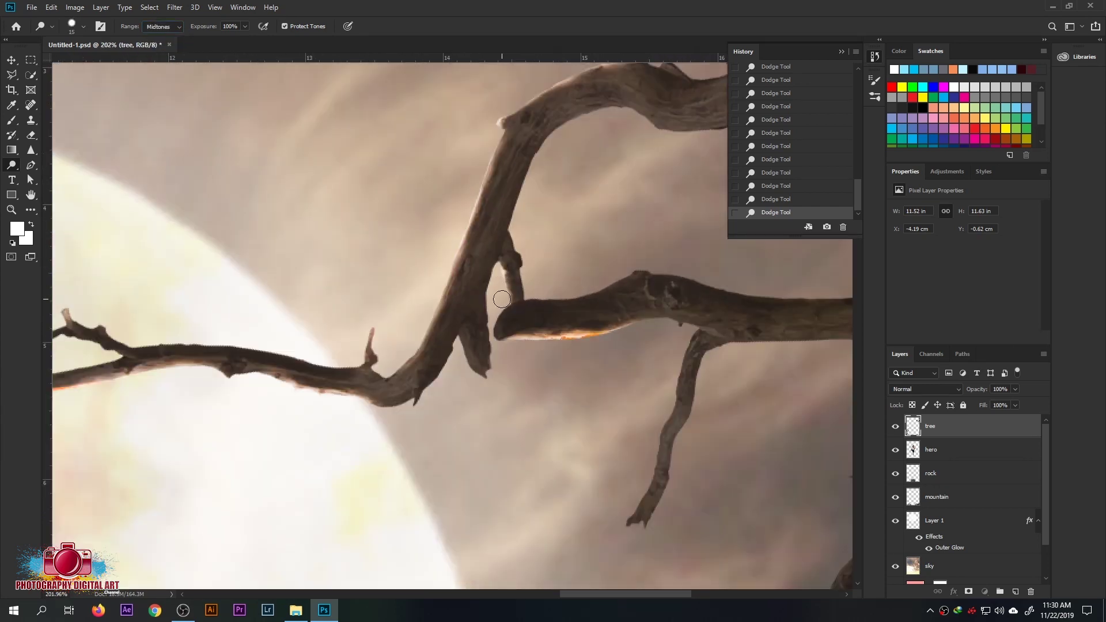
scroll(556, 271, up, 2)
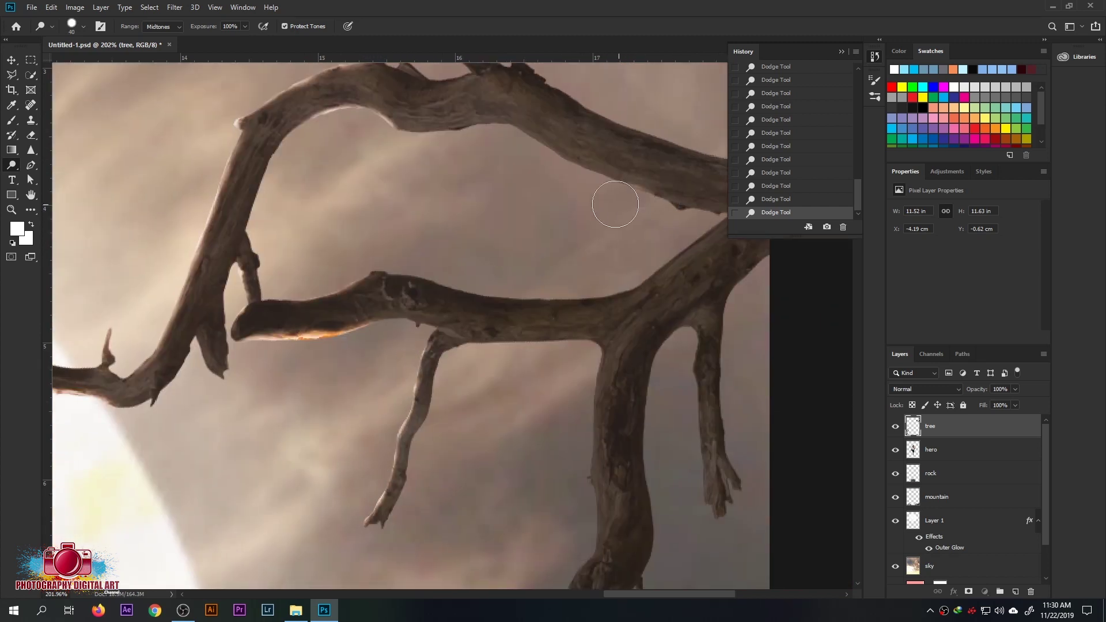
key(bracketright)
key(bracketright)
key(bracketright)
scroll(616, 204, down, 3)
scroll(616, 204, right, 2)
drag(346, 190, 431, 382)
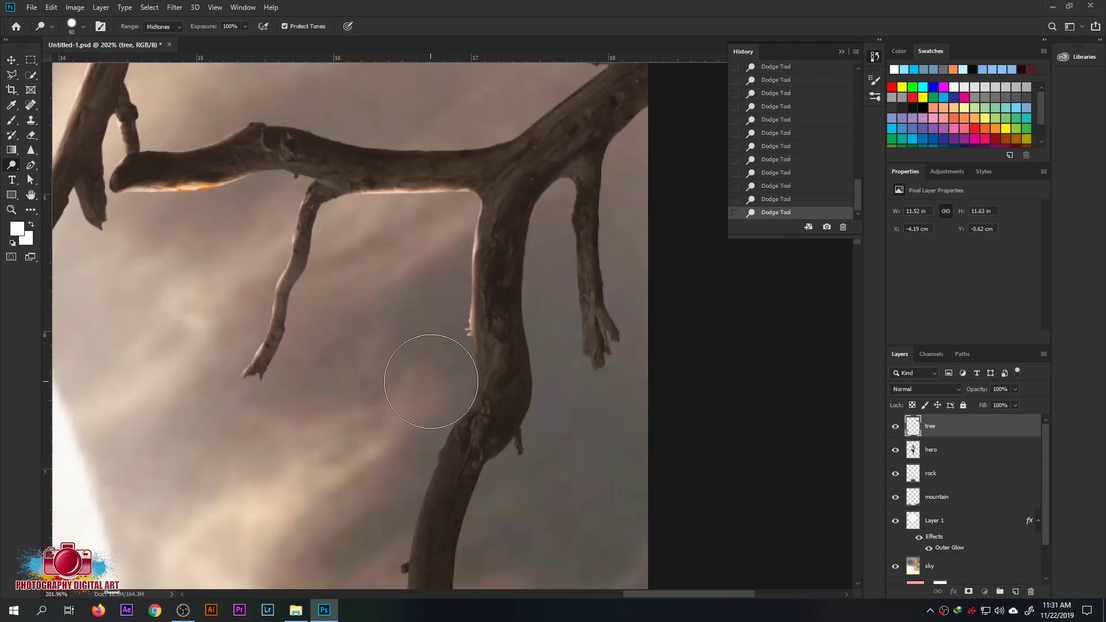
Lighten the edge of the lower-left branch with the dodge brush
scroll(431, 382, down, 5)
key(bracketright)
key(bracketright)
scroll(432, 507, up, 3)
key(bracketleft)
key(bracketleft)
key(bracketleft)
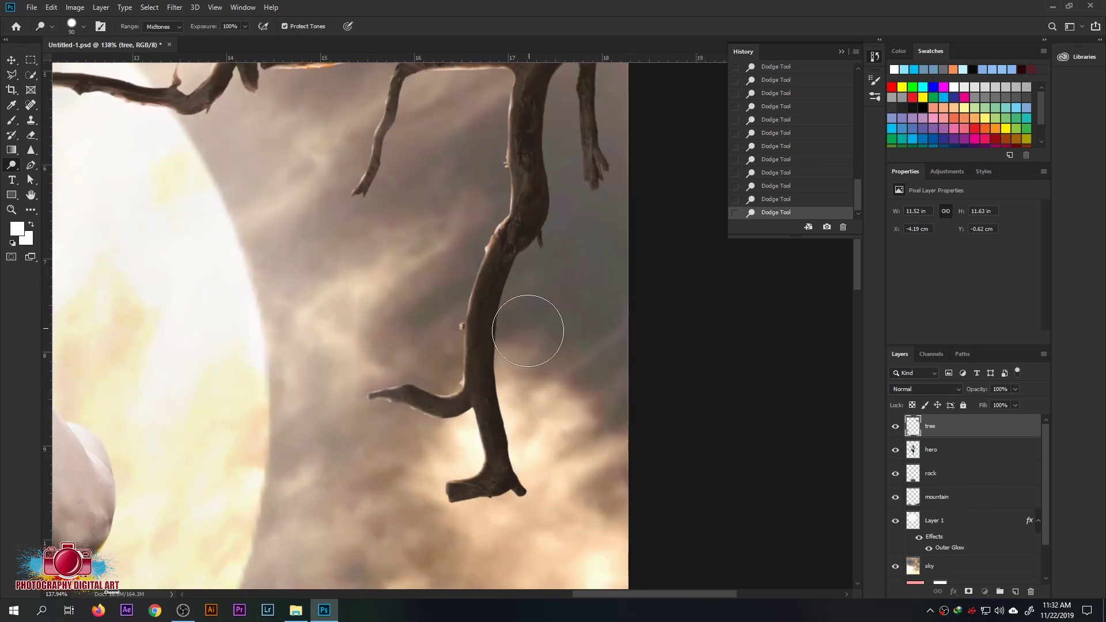
key(bracketleft)
key(bracketleft)
key(bracketleft)
scroll(528, 331, up, 3)
scroll(507, 288, right, 2)
scroll(482, 240, up, 1)
key(bracketright)
key(bracketright)
key(bracketright)
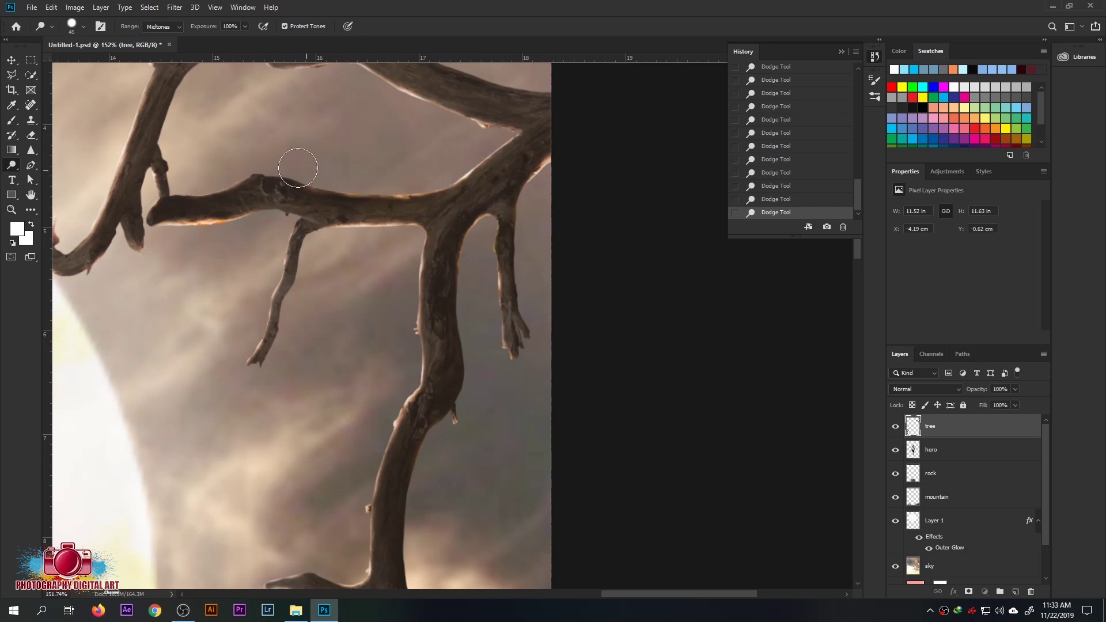
scroll(297, 167, down, 3)
key(bracketright)
key(bracketright)
key(bracketright)
key(bracketright)
key(bracketright)
scroll(422, 237, up, 2)
scroll(422, 236, right, 1)
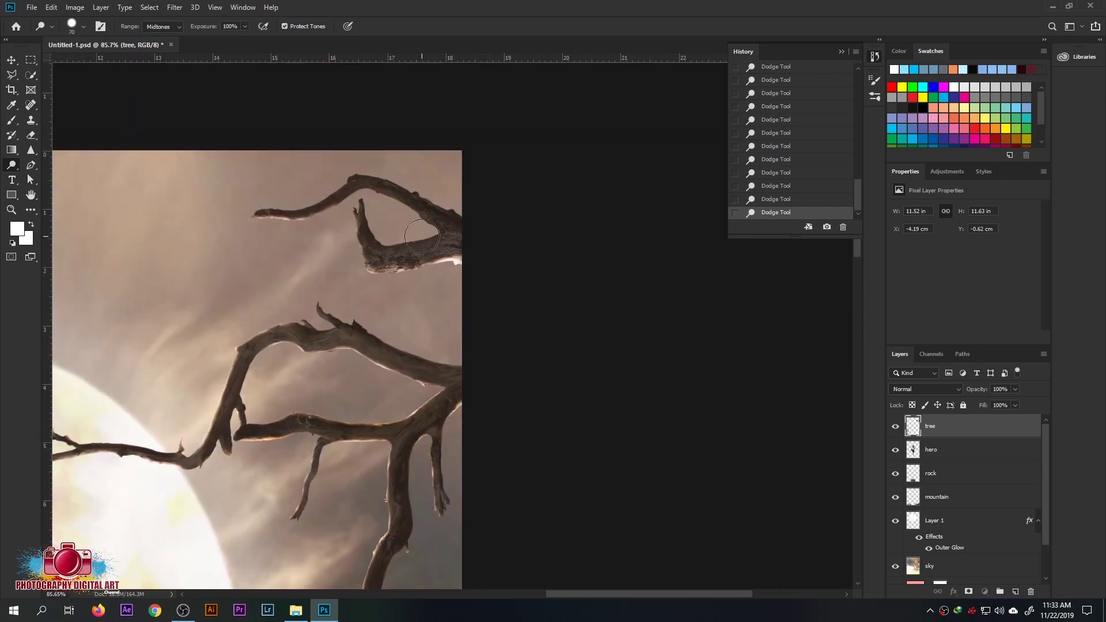
key(bracketright)
key(bracketright)
key(bracketright)
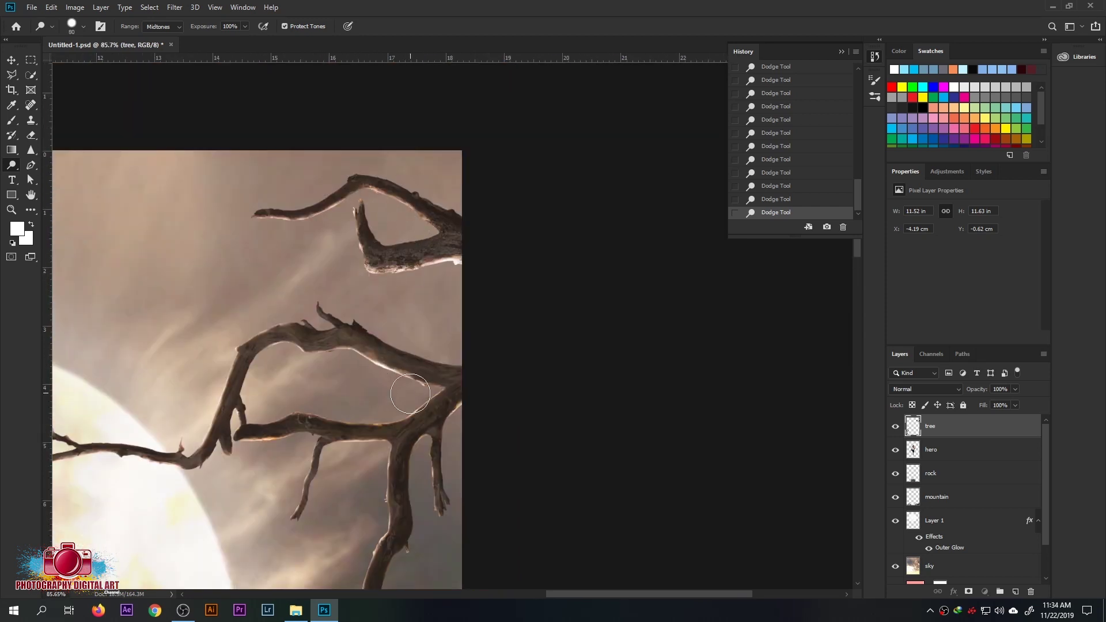
scroll(337, 378, down, 2)
scroll(338, 378, left, 3)
scroll(337, 379, down, 3)
scroll(337, 378, right, 1)
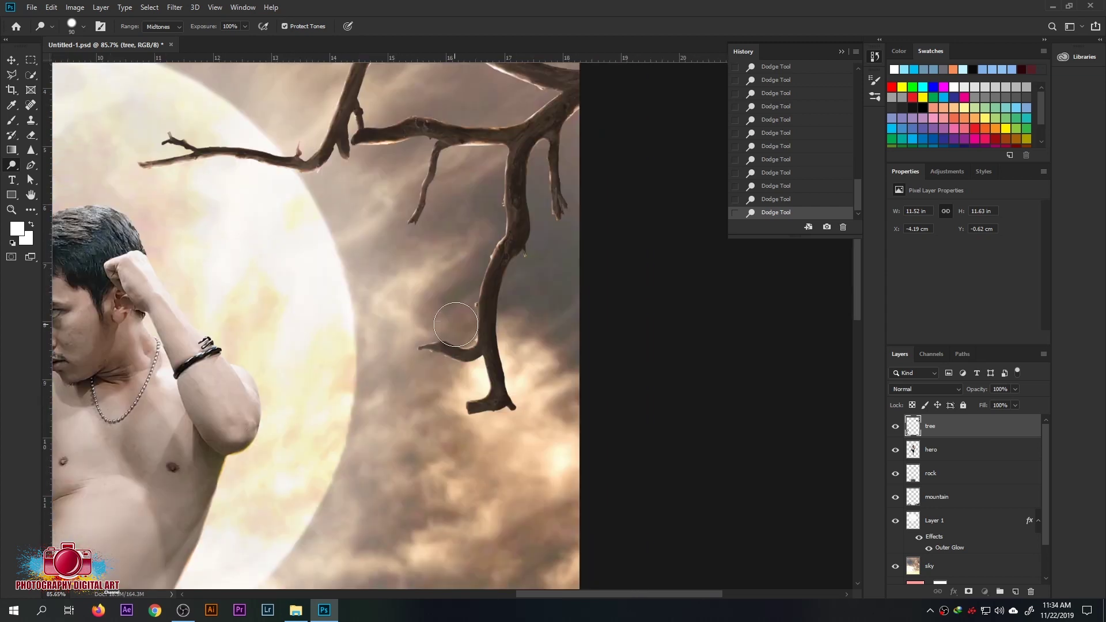
scroll(404, 348, up, 3)
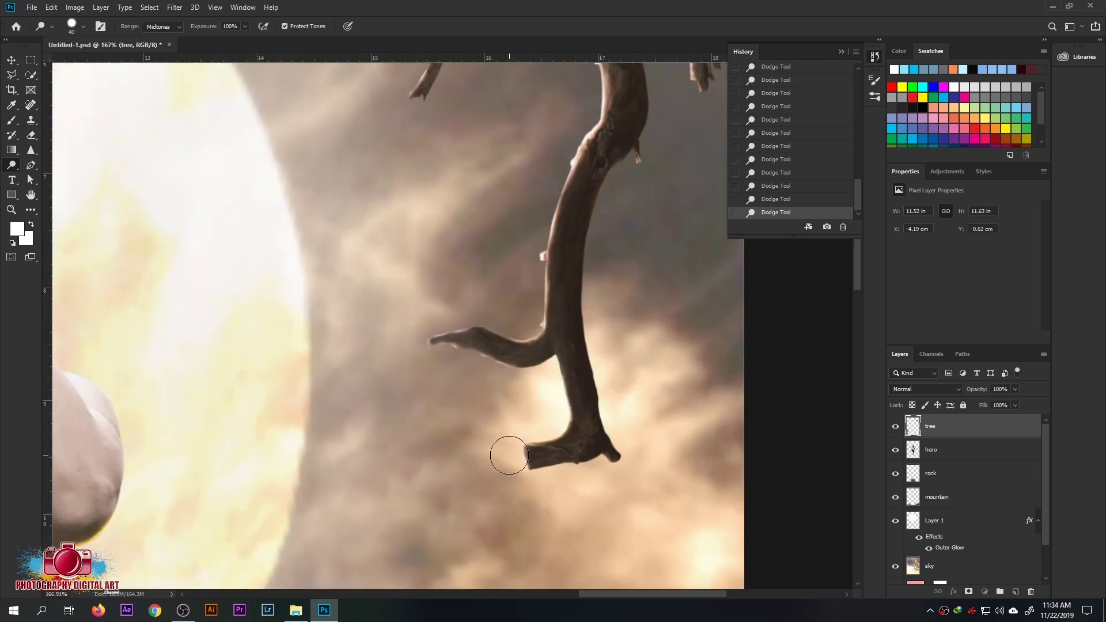
key(bracketright)
key(bracketright)
key(bracketright)
scroll(651, 220, down, 4)
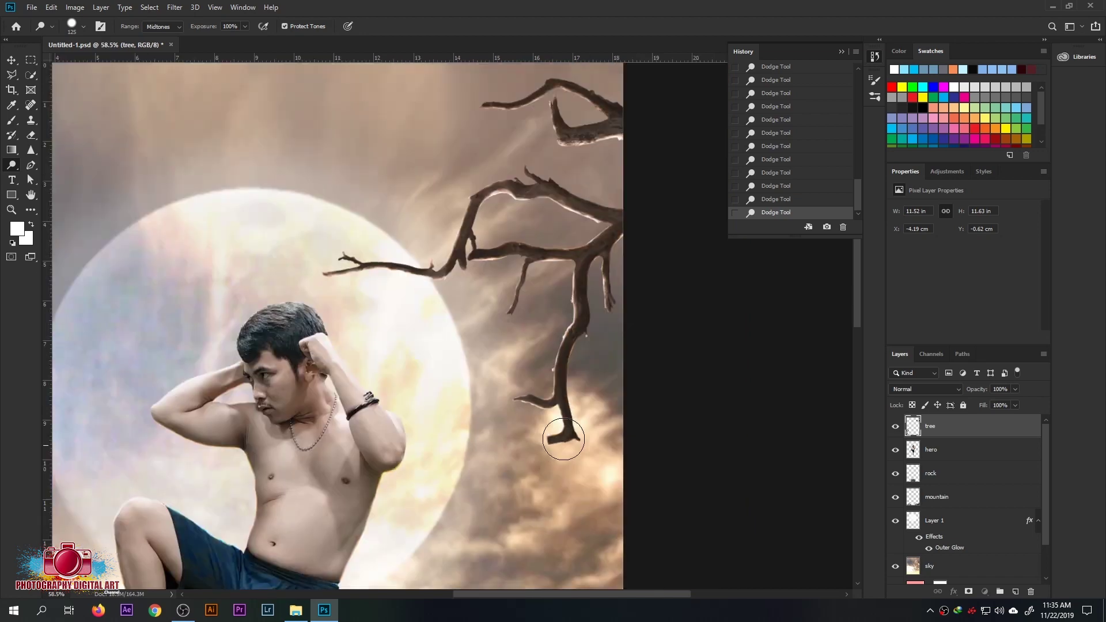
scroll(566, 444, down, 3)
scroll(565, 444, left, 3)
scroll(349, 408, up, 2)
scroll(254, 327, up, 1)
key(bracketleft)
key(bracketleft)
key(bracketleft)
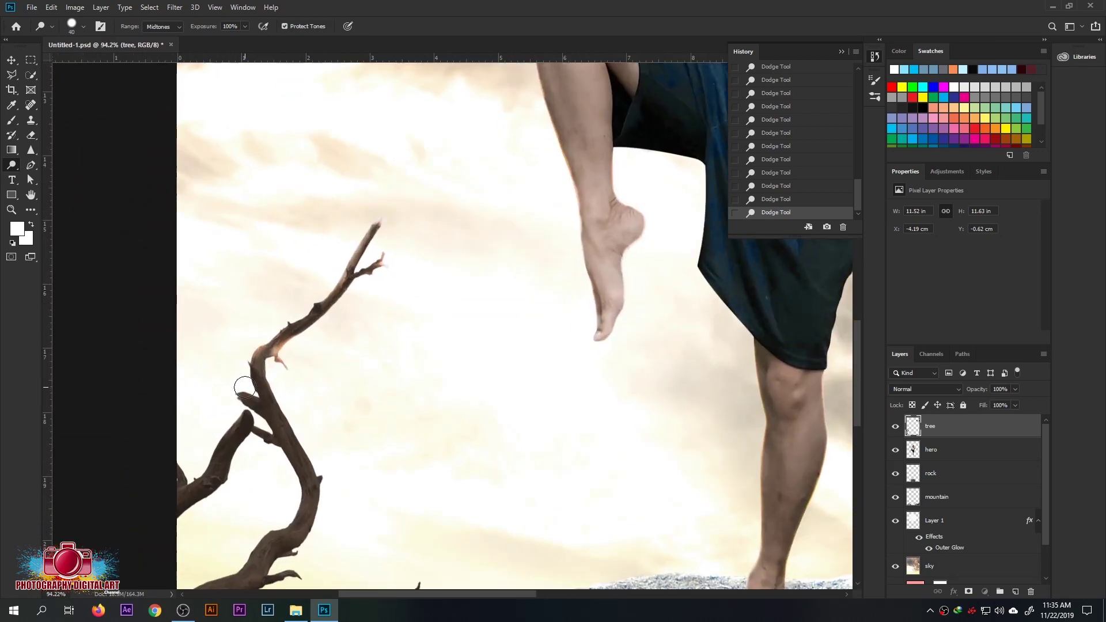
key(bracketleft)
key(bracketleft)
key(bracketleft)
scroll(300, 346, up, 2)
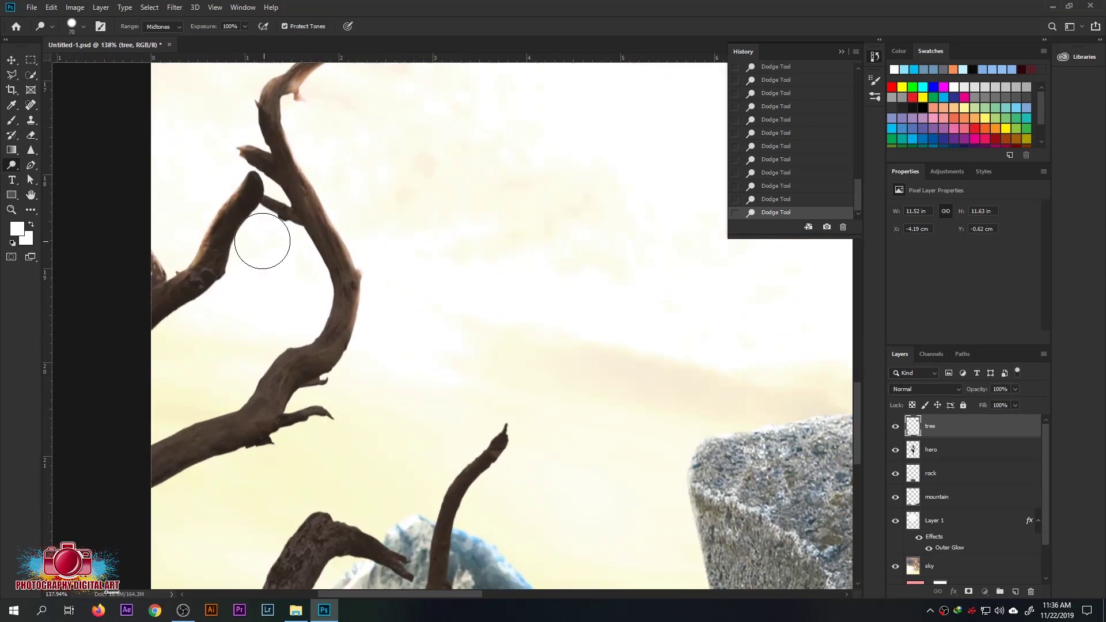
drag(222, 482, 296, 383)
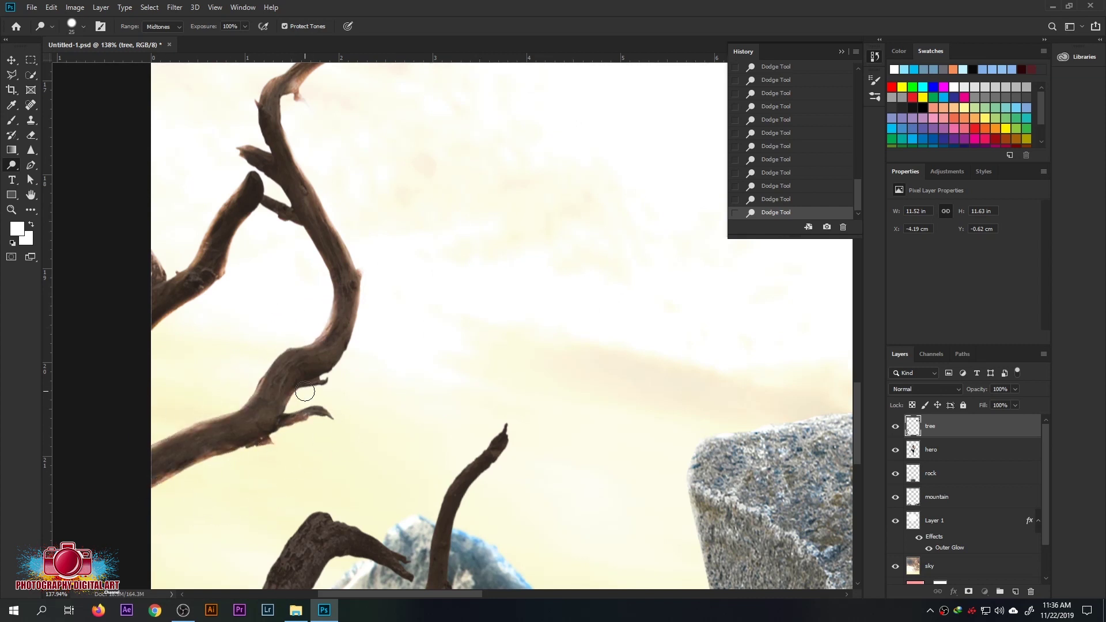
Dodge the lower branch from tip to fork and start a Hue/Saturation adjustment on the tree
key(bracketleft)
scroll(440, 484, down, 3)
key(bracketright)
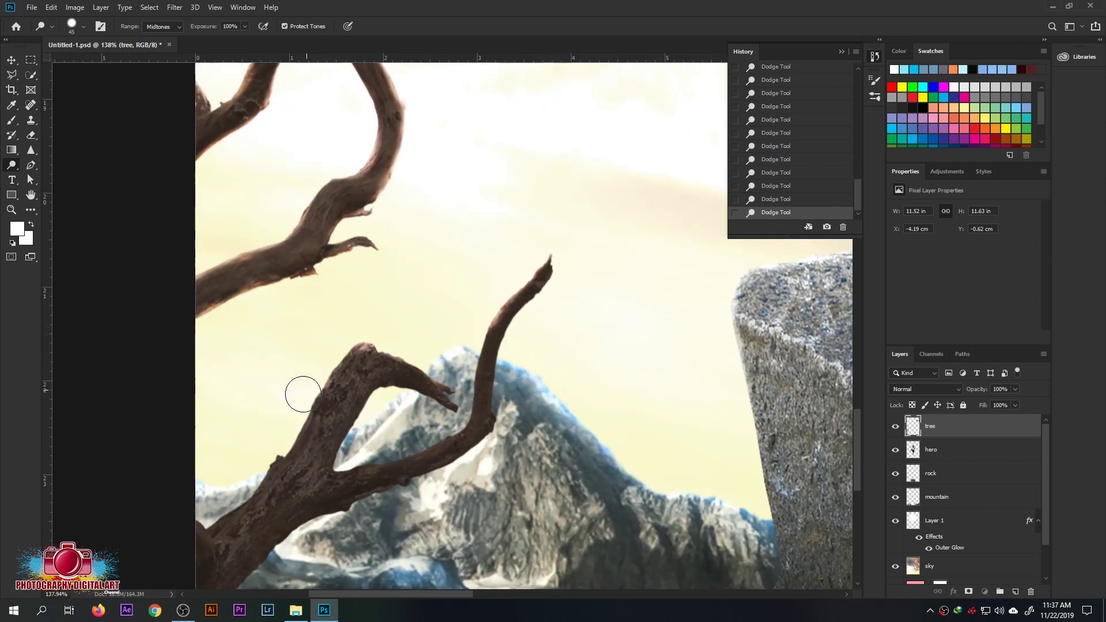
key(bracketleft)
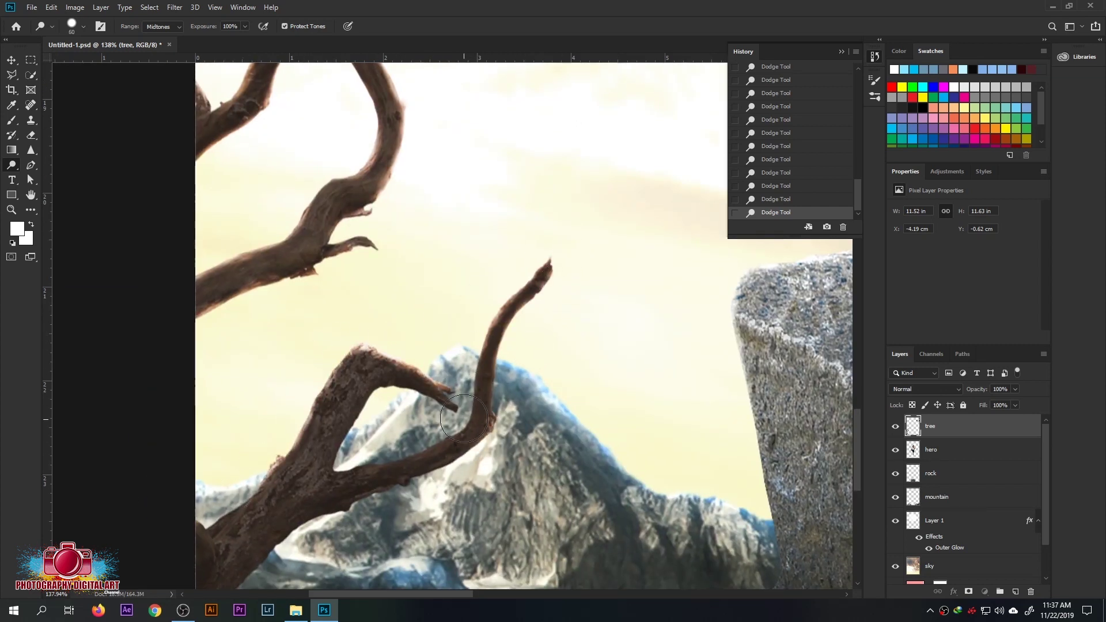
drag(546, 251, 377, 455)
key(ctrl+0)
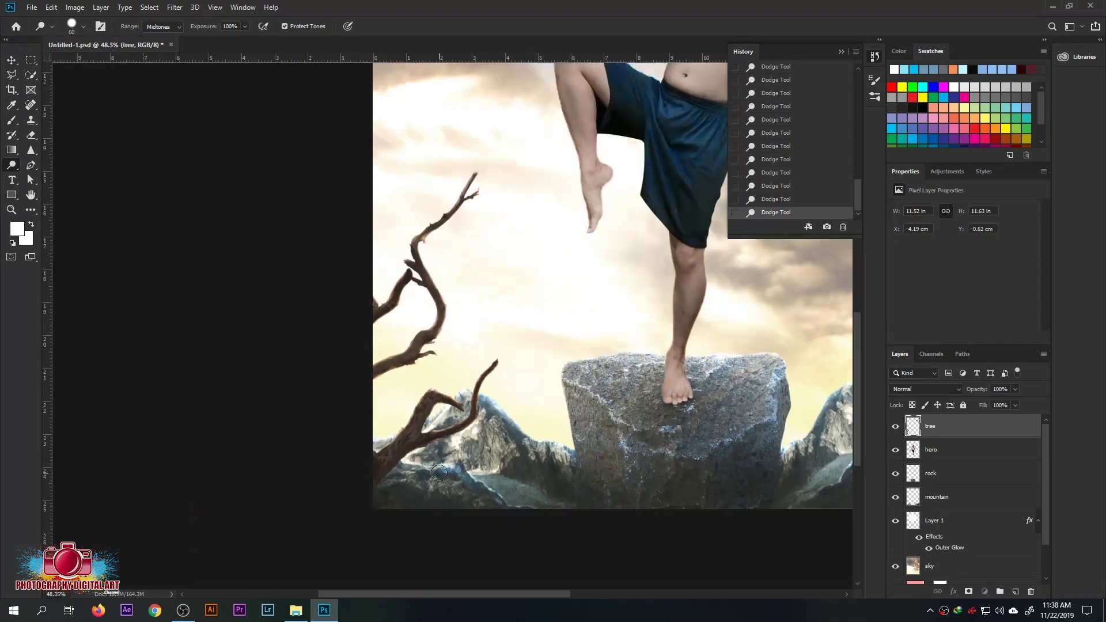
key(ctrl+u)
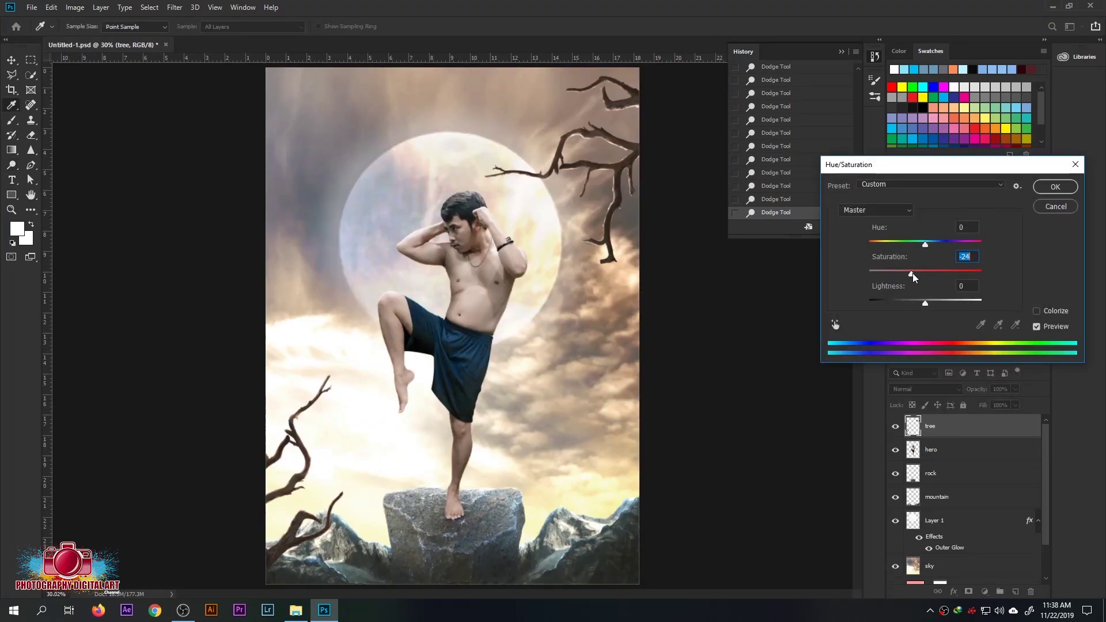
Apply the tree's -24 saturation and sponge-desaturate around the lower-left mountains
key(Return)
scroll(427, 370, up, 3)
scroll(425, 379, down, 5)
scroll(425, 378, left, 3)
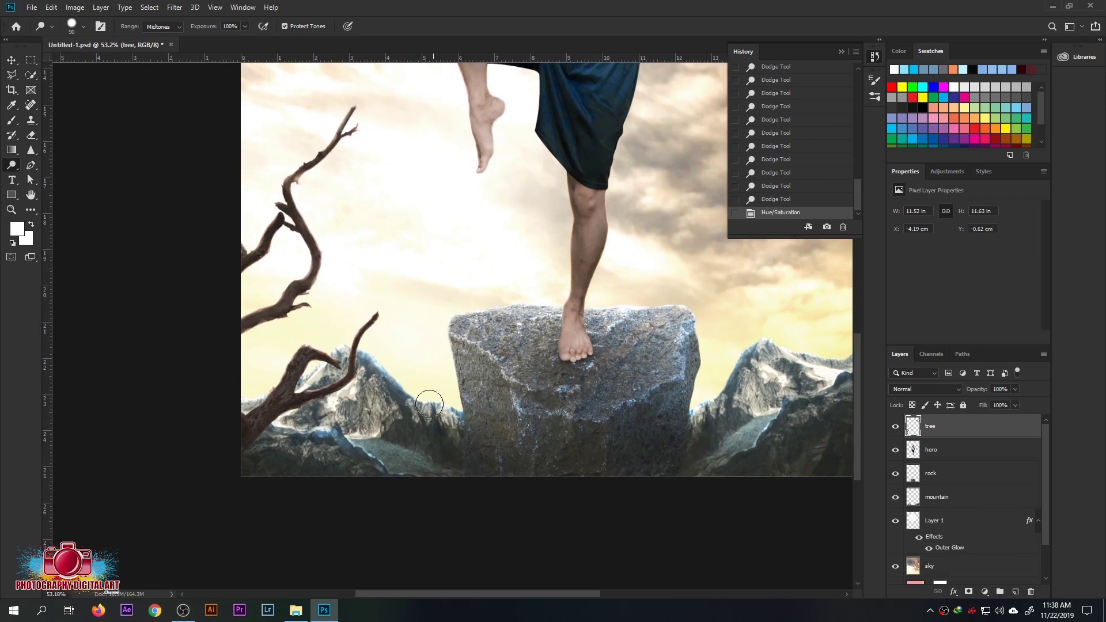
right_click(11, 167)
click(52, 190)
drag(257, 470, 362, 482)
Darken parts of the mountain layer with a larger burn brush
ctrl+click(326, 473)
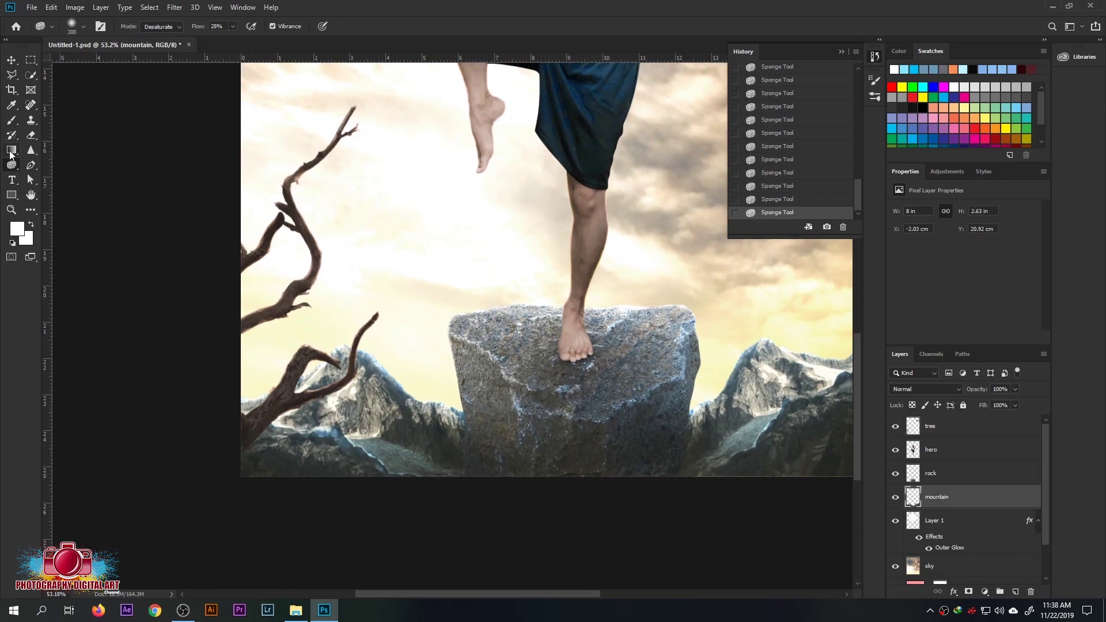
right_click(11, 165)
click(52, 176)
key(bracketright)
key(bracketright)
drag(247, 471, 216, 440)
key(ctrl+0)
Set mountain Levels to input 35/1.00/237, output 14/233, then select the whole canvas
key(ctrl+l)
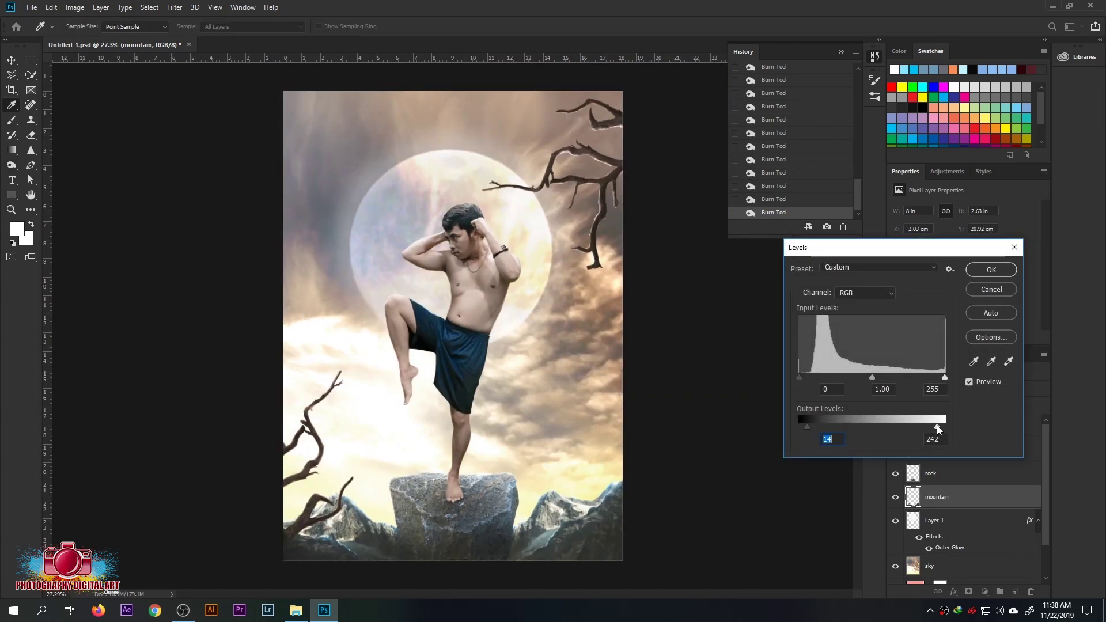
drag(937, 427, 932, 426)
drag(799, 377, 820, 377)
drag(945, 377, 935, 379)
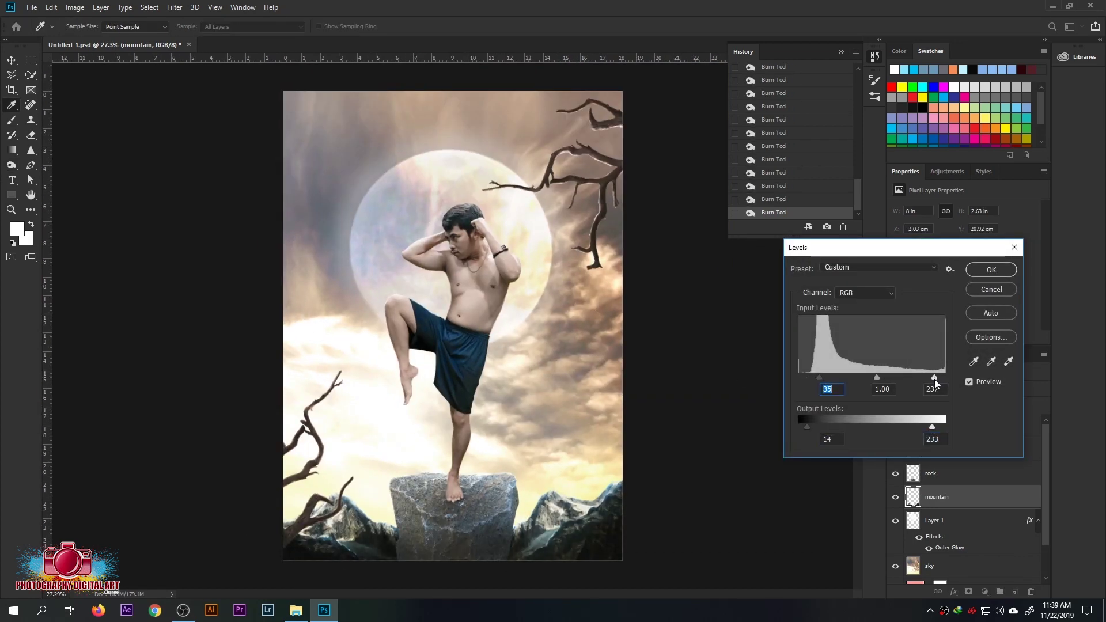
key(Return)
key(m)
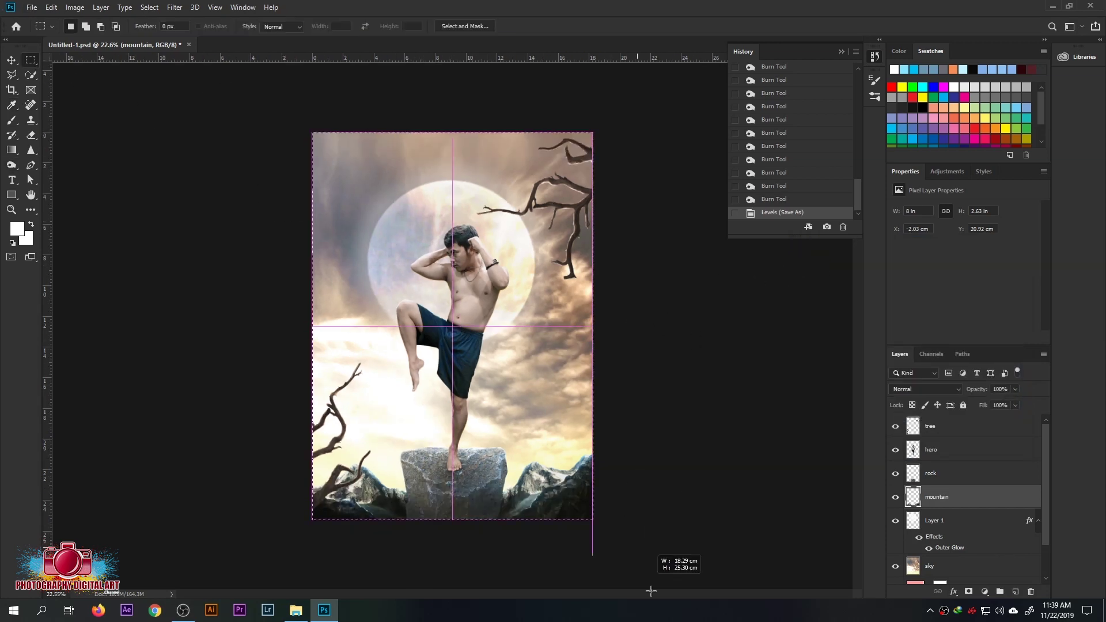
drag(651, 591, 651, 591)
Copy the merged composite and paste it as a new top layer
click(51, 7)
click(75, 81)
key(ctrl+v)
key(ctrl+0)
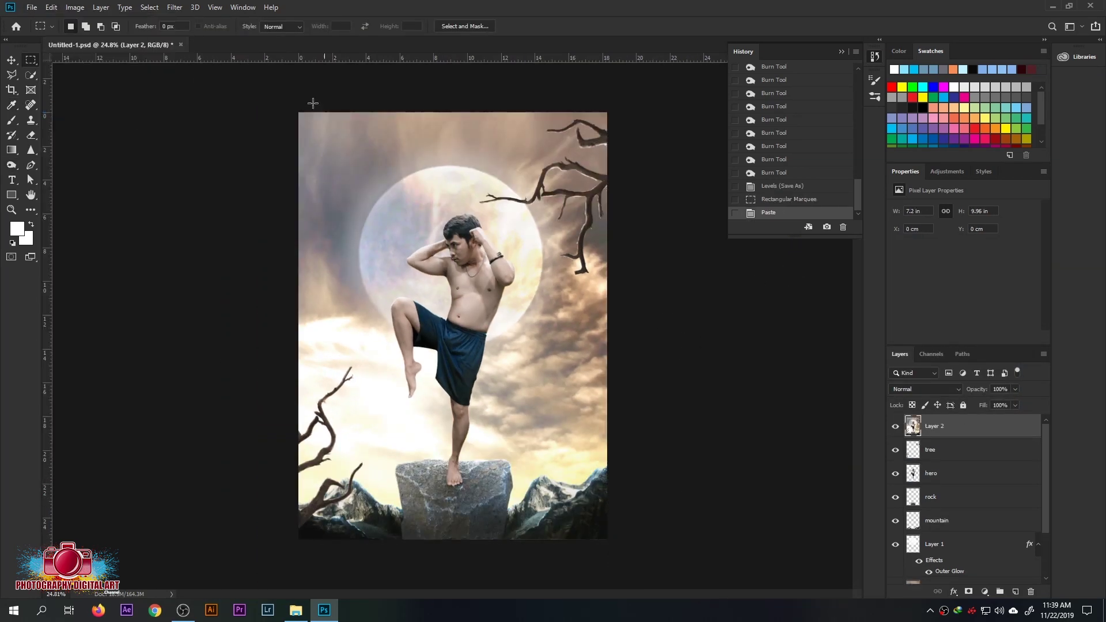
In Camera Raw, set contrast +12, shadows +20, blacks +8, brighter whites, more clarity and dehaze, less saturation
click(175, 6)
click(224, 78)
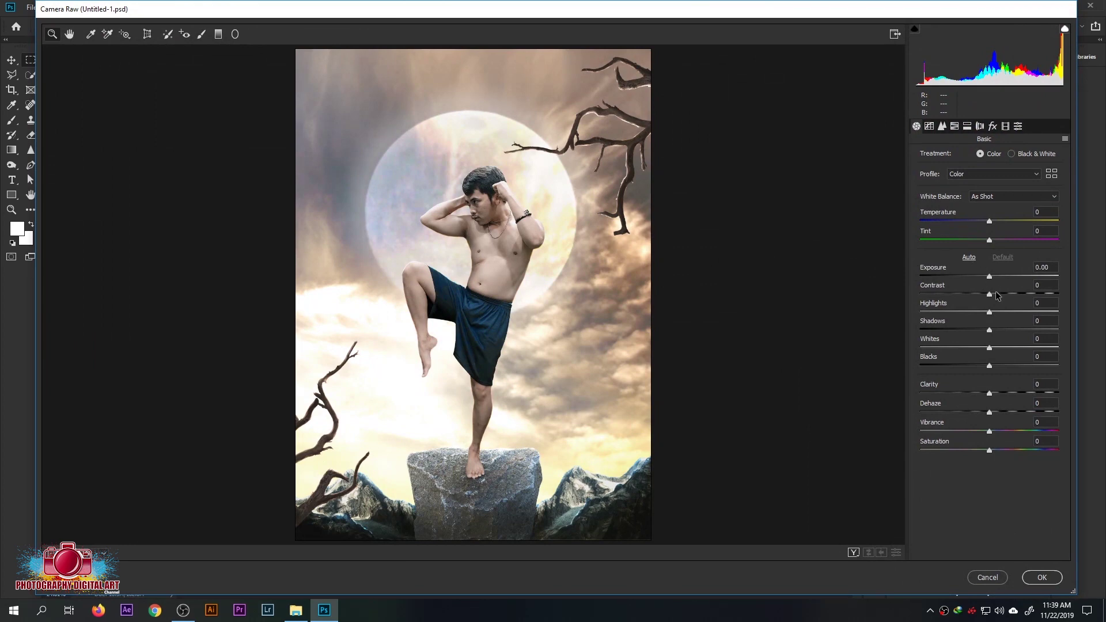
click(998, 295)
click(1004, 330)
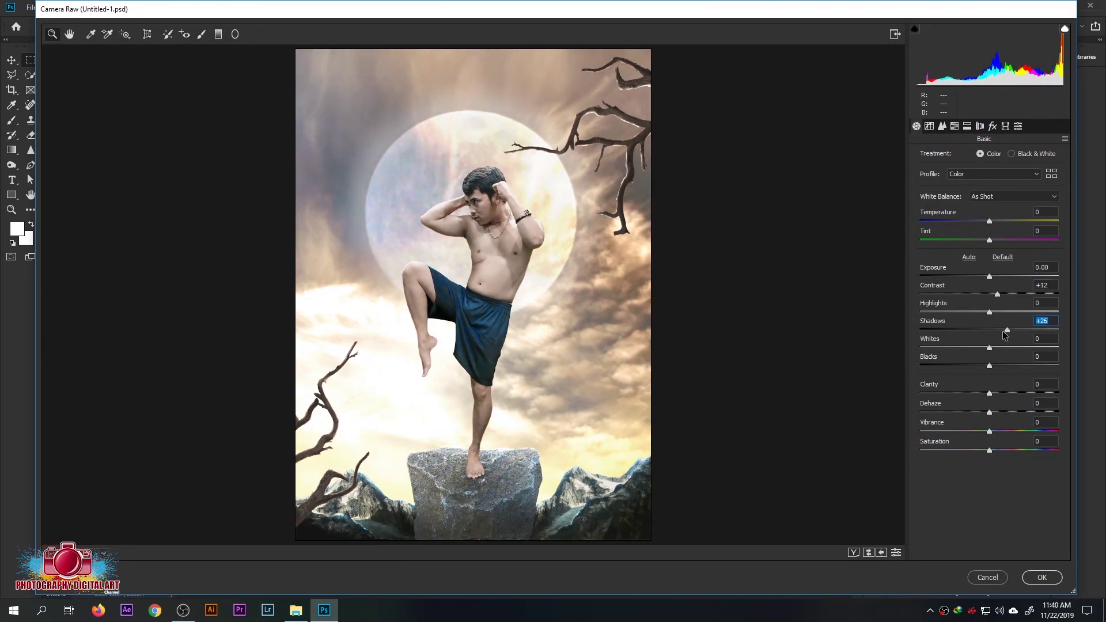
mouse_move(989, 348)
mouse_down()
mouse_move(1018, 348)
mouse_move(1001, 348)
mouse_up()
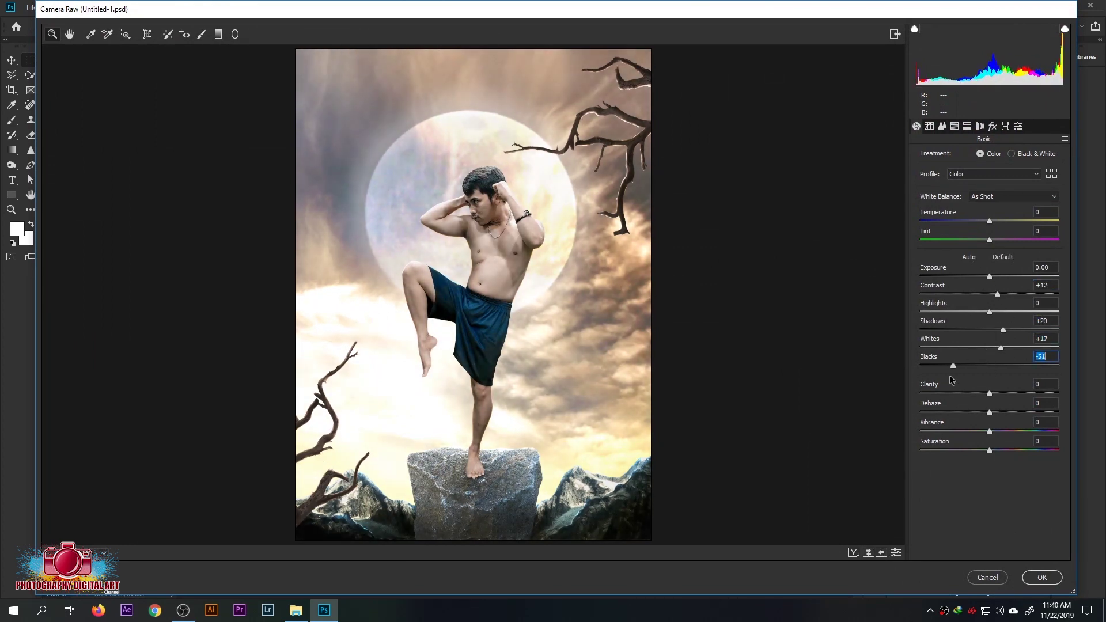
click(995, 365)
click(999, 394)
mouse_move(993, 412)
mouse_down()
mouse_move(1009, 413)
mouse_move(1010, 431)
mouse_up()
click(971, 450)
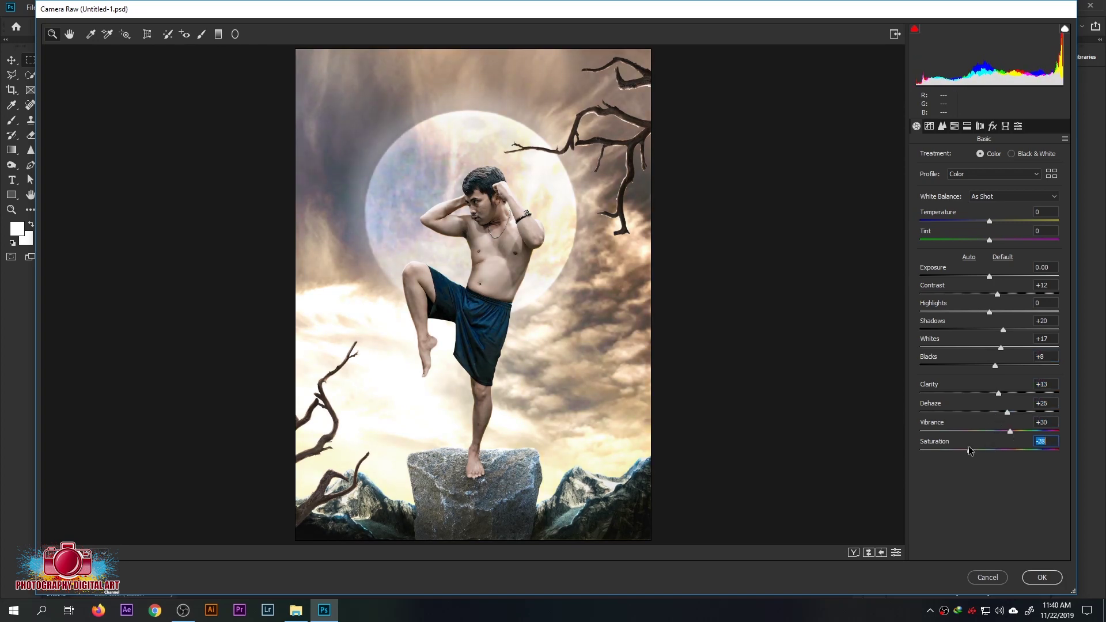
Raise the tone-curve lights and increase colour noise reduction
click(930, 125)
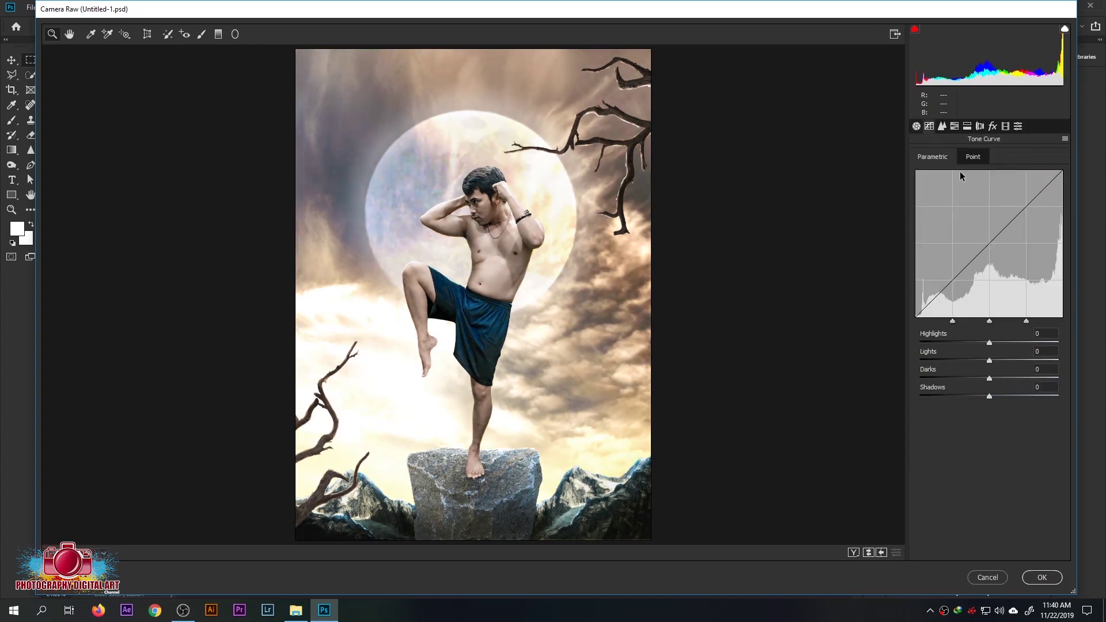
drag(990, 361, 988, 397)
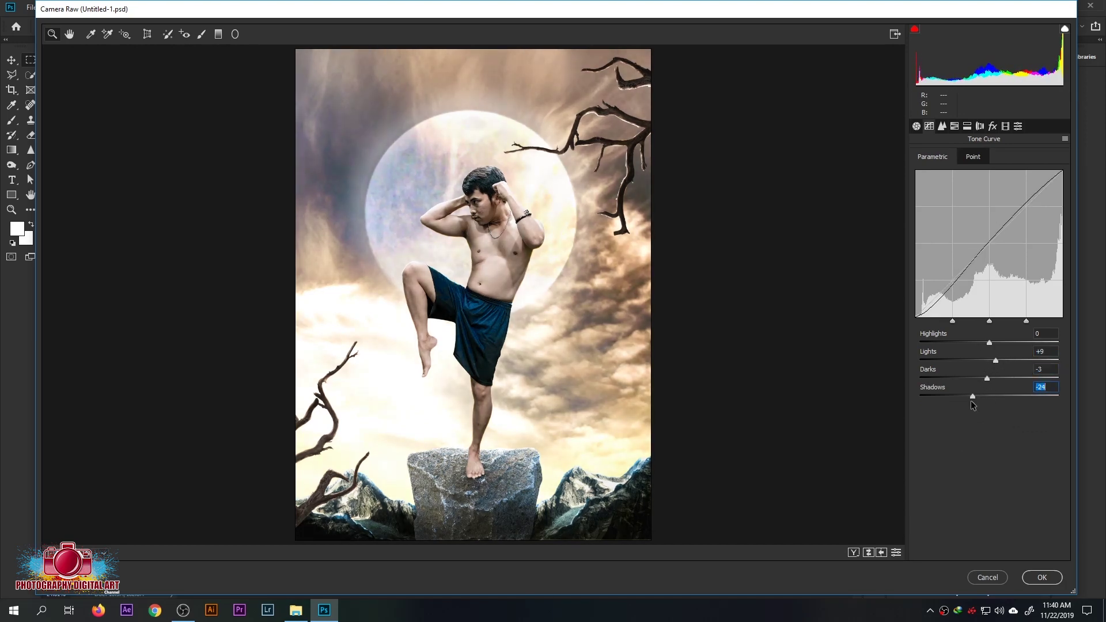
click(943, 126)
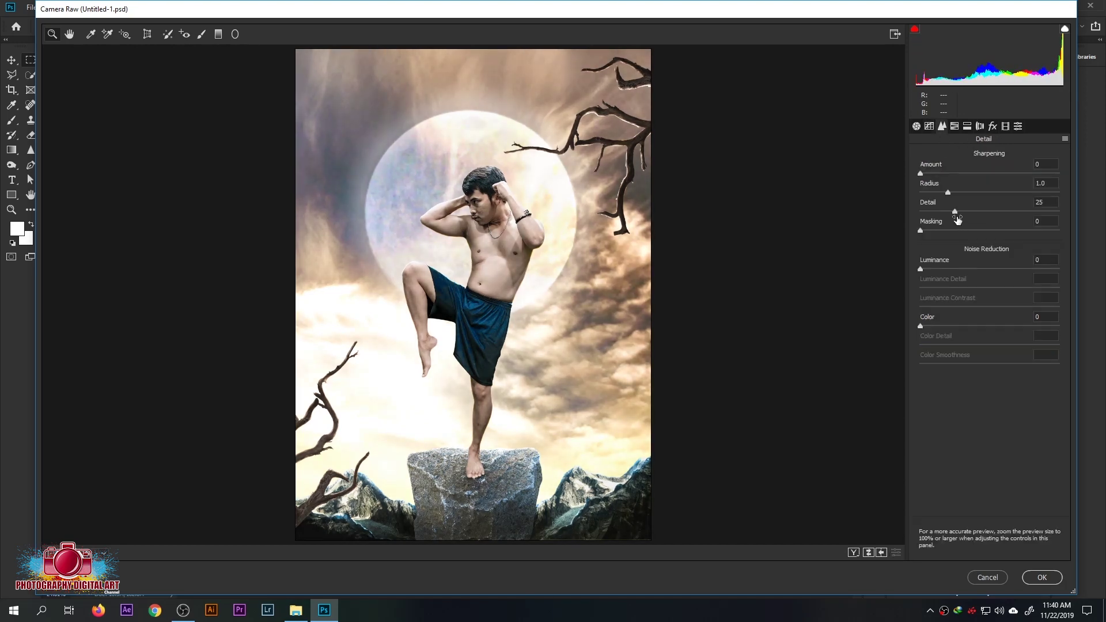
drag(946, 329, 956, 326)
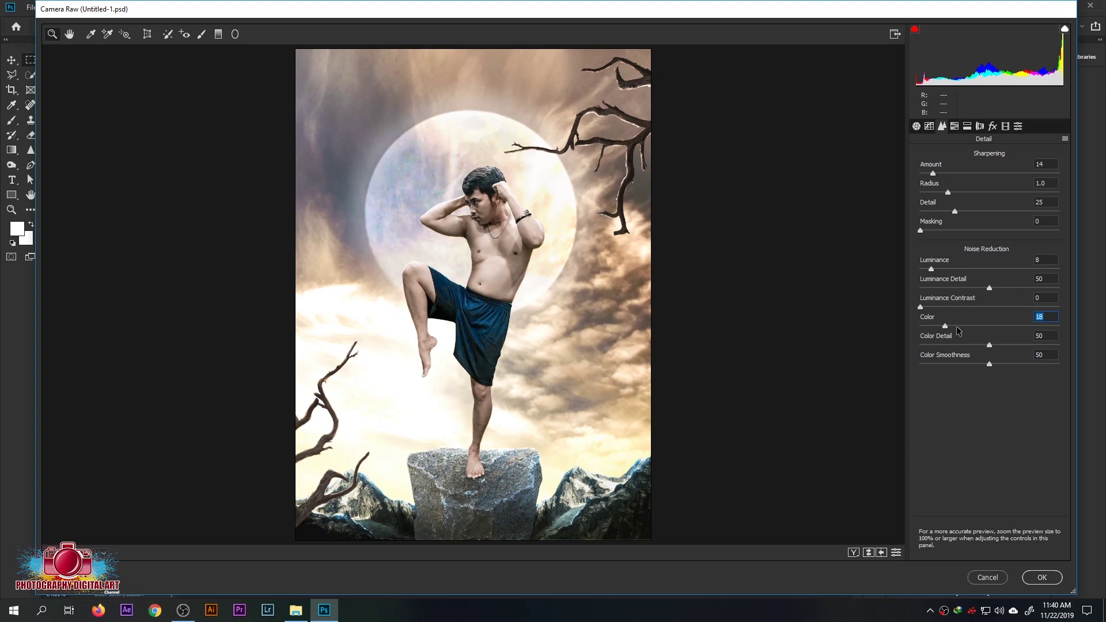
Brighten orange, red and blue luminance in HSL and apply the Camera Raw grade
click(955, 126)
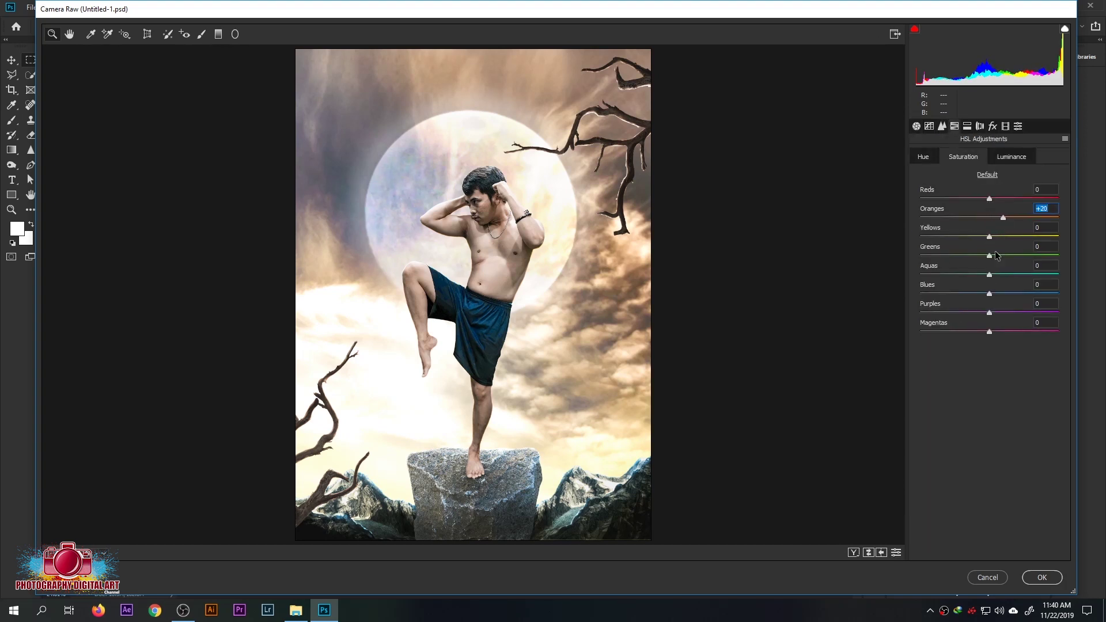
click(1008, 162)
drag(992, 219, 1063, 215)
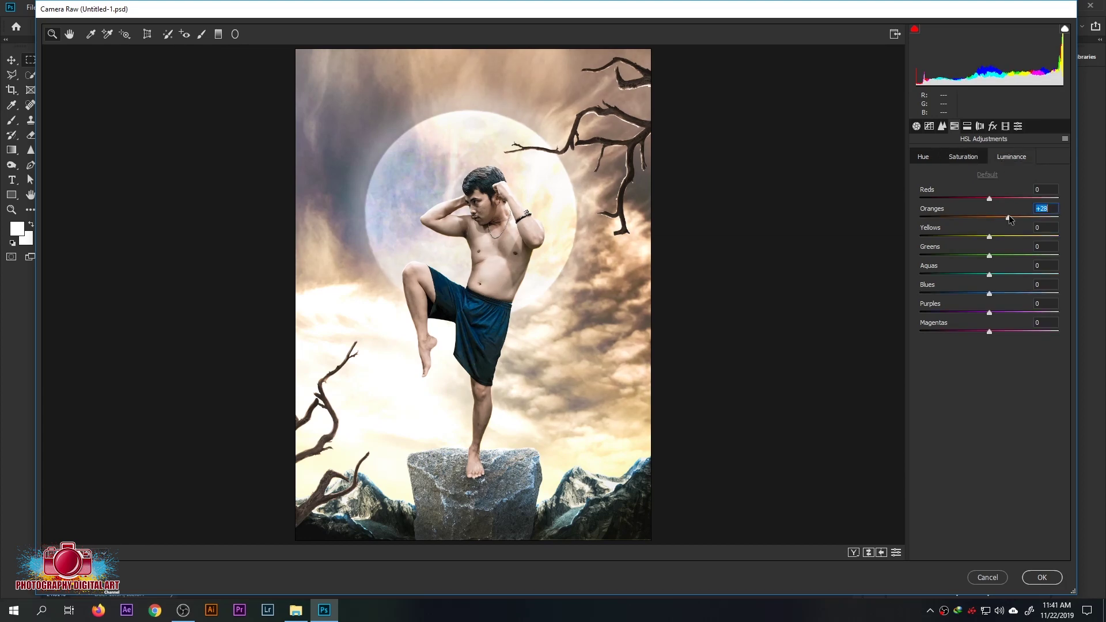
drag(987, 200, 992, 244)
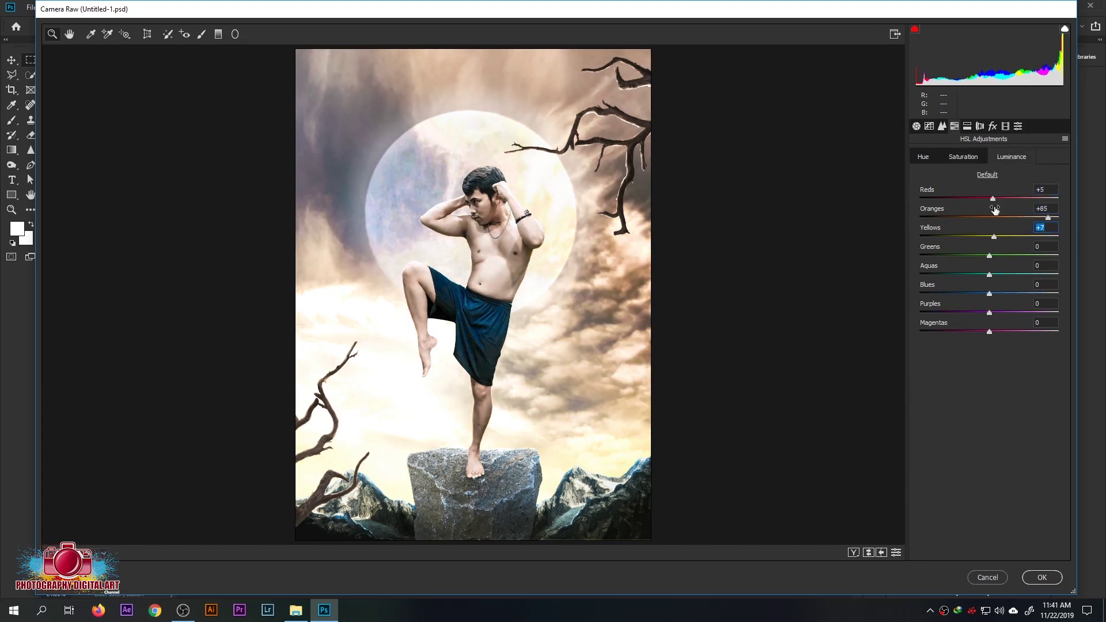
drag(991, 295, 1017, 296)
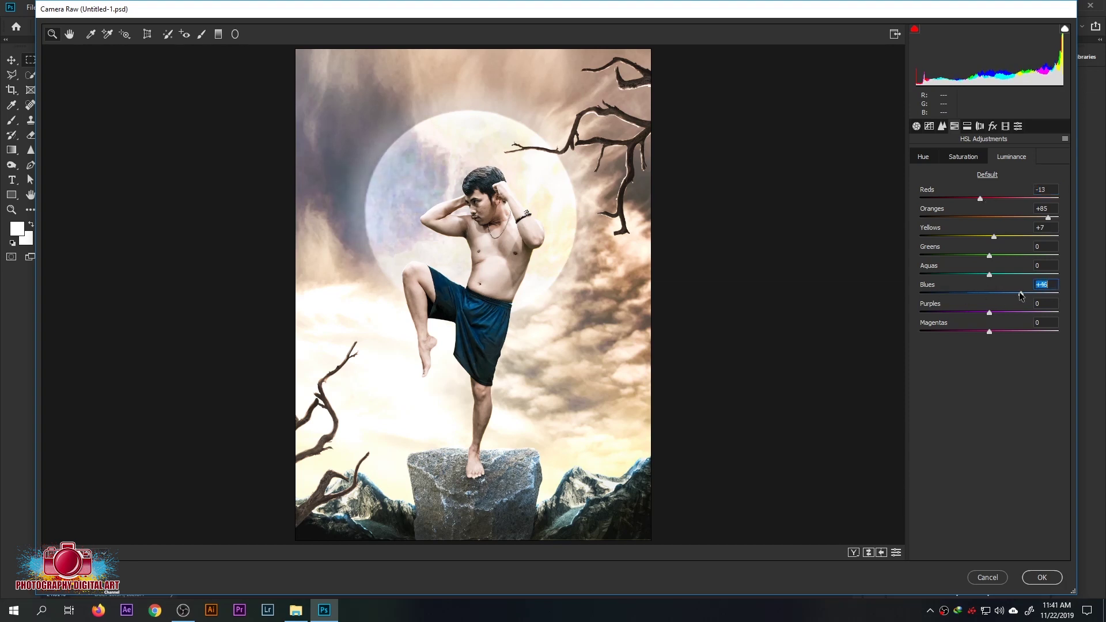
click(926, 157)
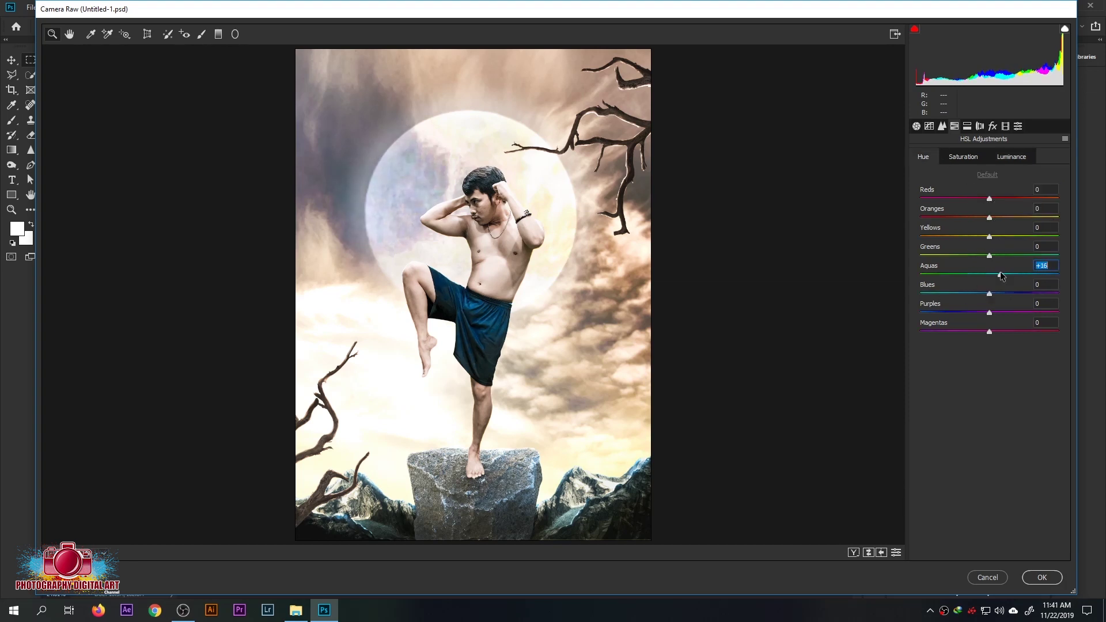
click(1043, 578)
Apply Dfine 2 noise reduction to the merged layer
scroll(521, 337, up, 2)
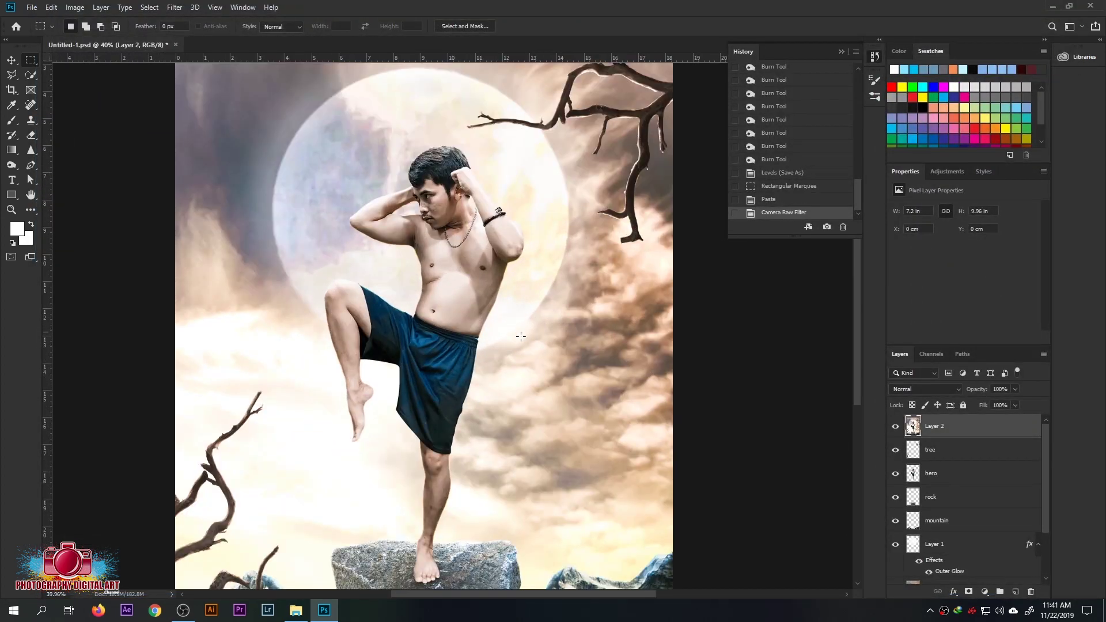
click(175, 7)
mouse_move(196, 254)
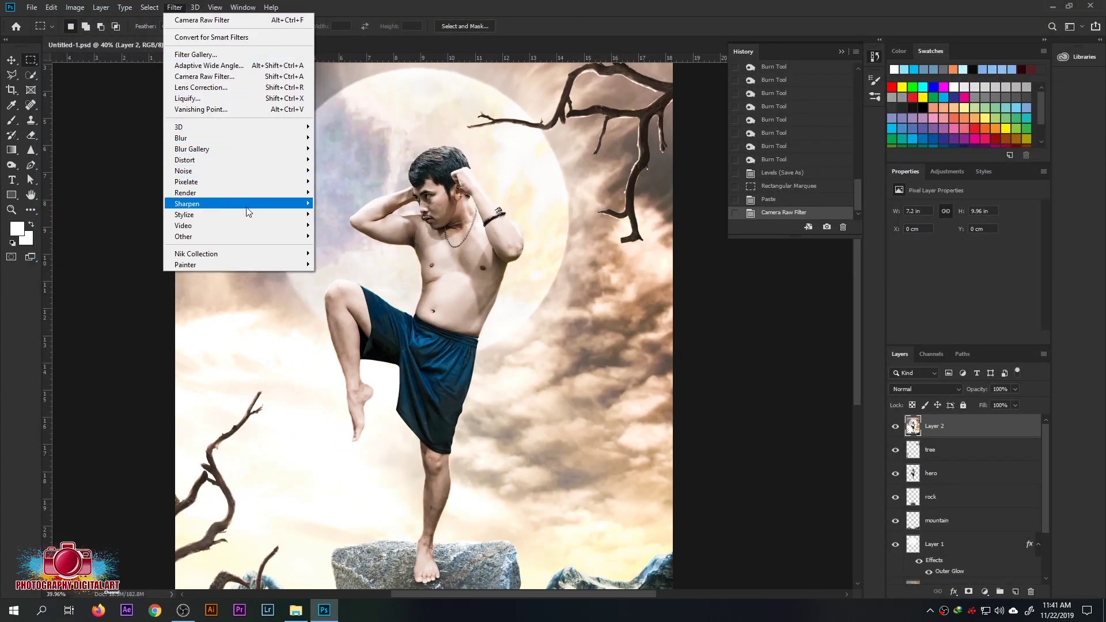
click(334, 275)
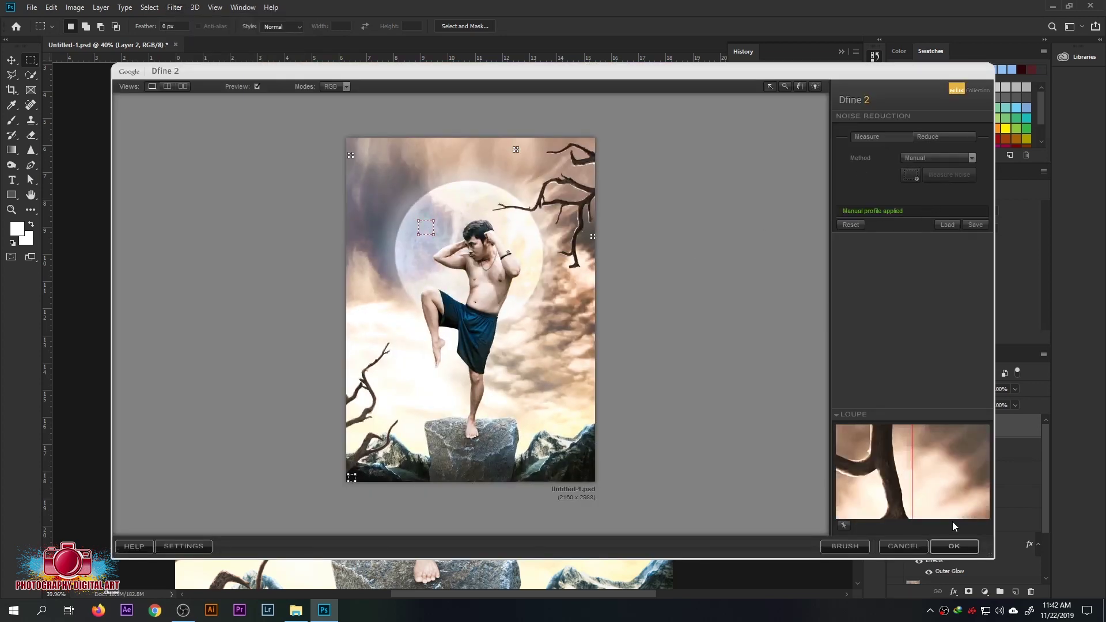
click(954, 545)
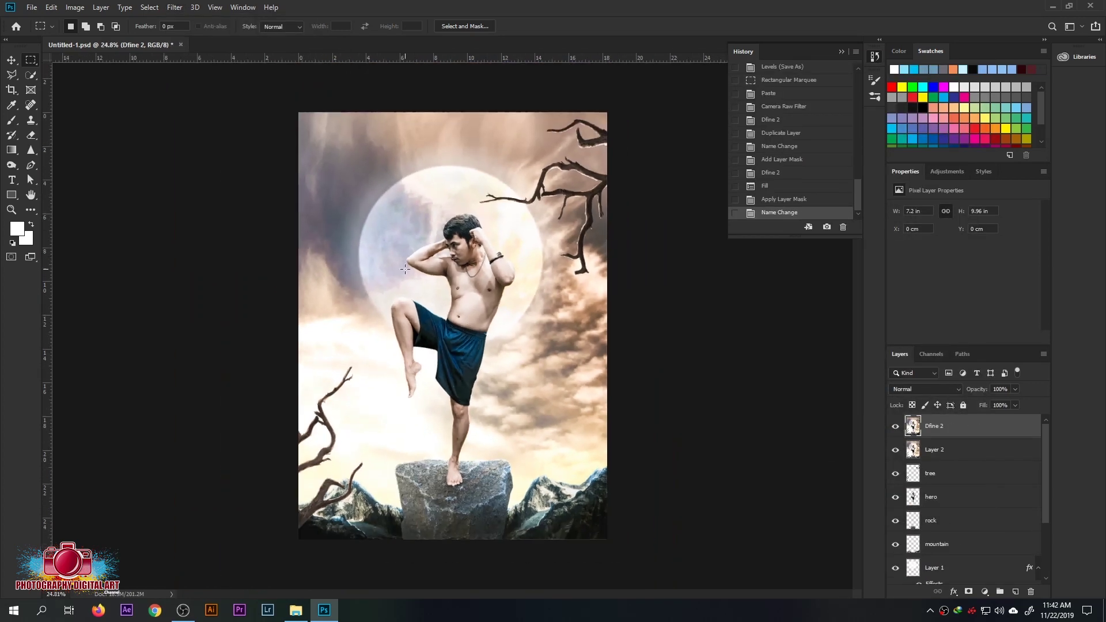
Duplicate the layer, apply a 3D LUT Color Lookup and set its opacity to 83%
key(ctrl+j)
click(75, 7)
click(231, 153)
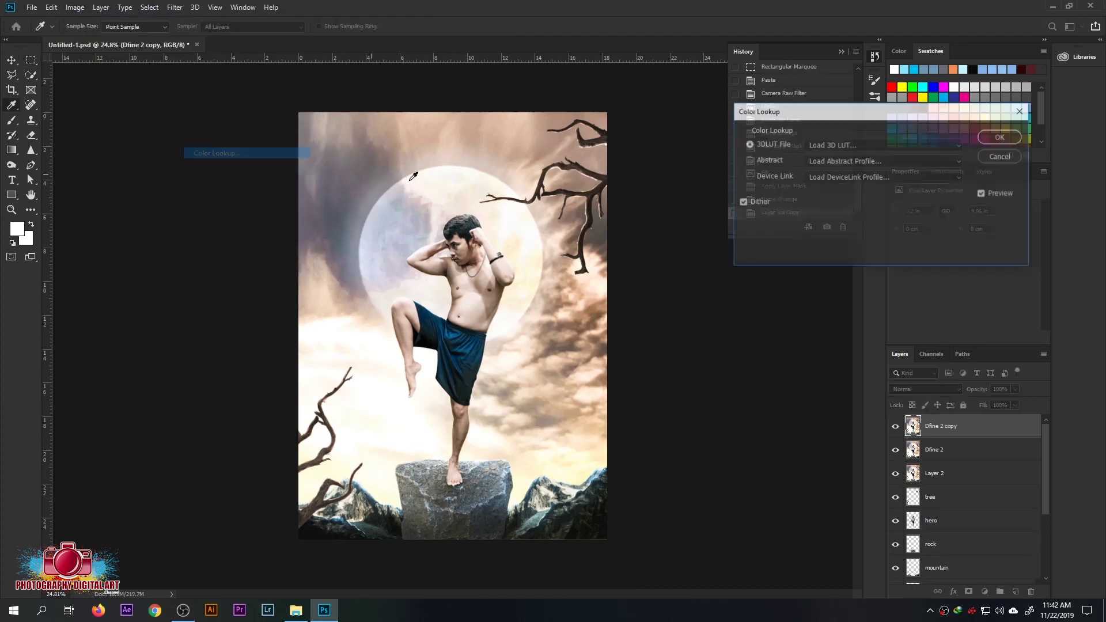
click(882, 161)
click(860, 192)
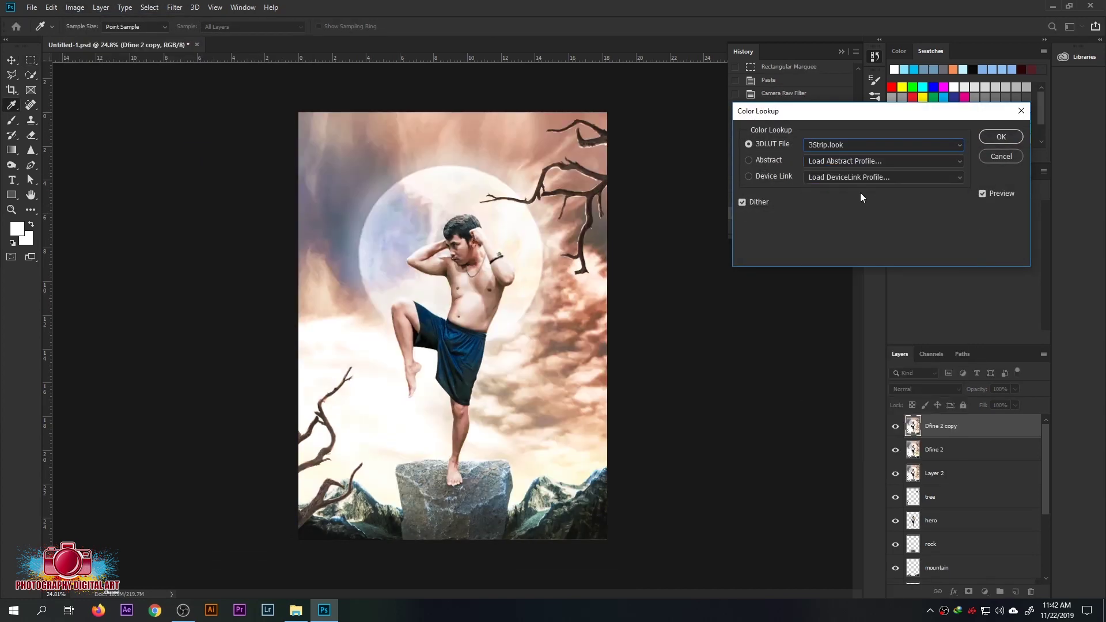
key(Down)
key(Down)
key(Down)
key(Down)
key(Down)
key(Down)
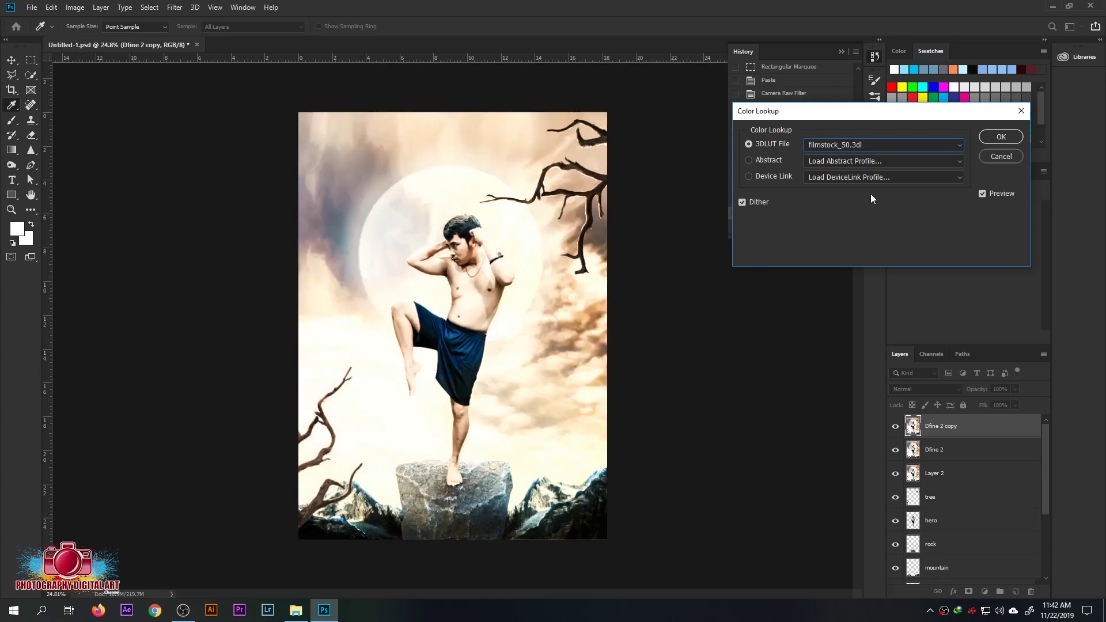
key(Down)
click(1002, 137)
drag(1016, 389, 1007, 390)
Erase the graded copy around the figure, moon and branches with a soft 38% eraser, then compare
key(e)
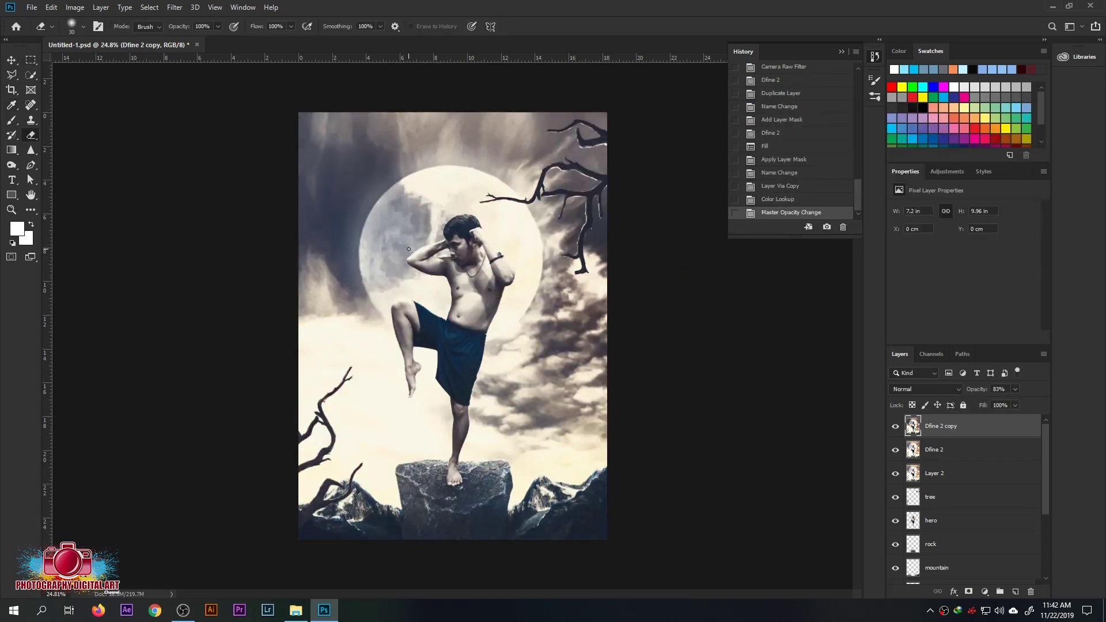
click(72, 26)
text(0)
key(Return)
key(3)
key(8)
click(460, 303)
click(424, 444)
click(531, 210)
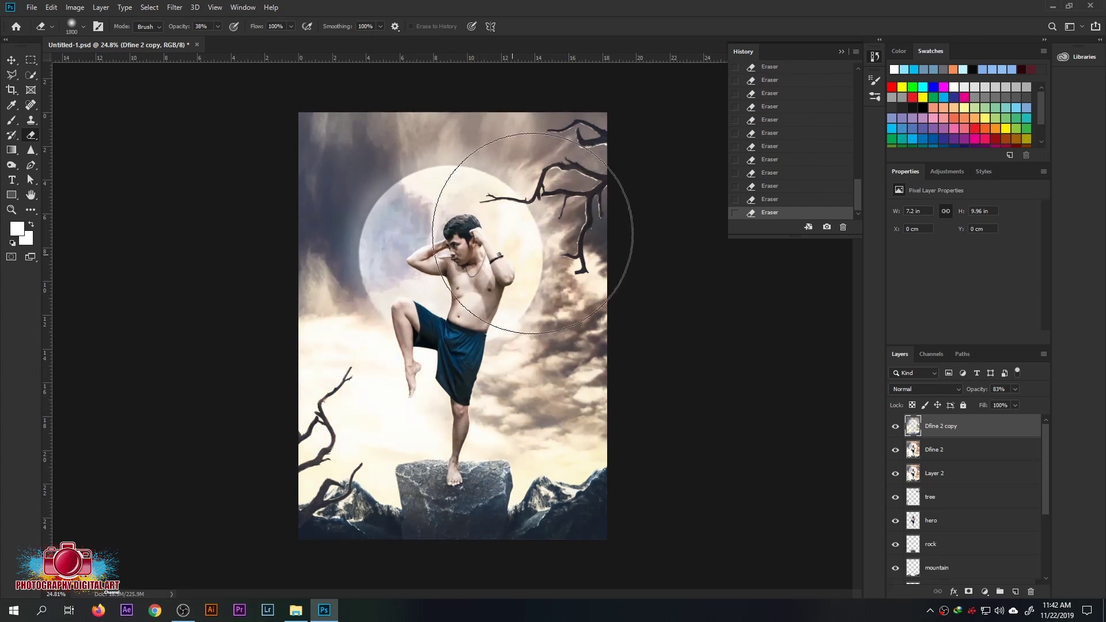
key(])
key(])
key(])
click(501, 445)
double_click(895, 426)
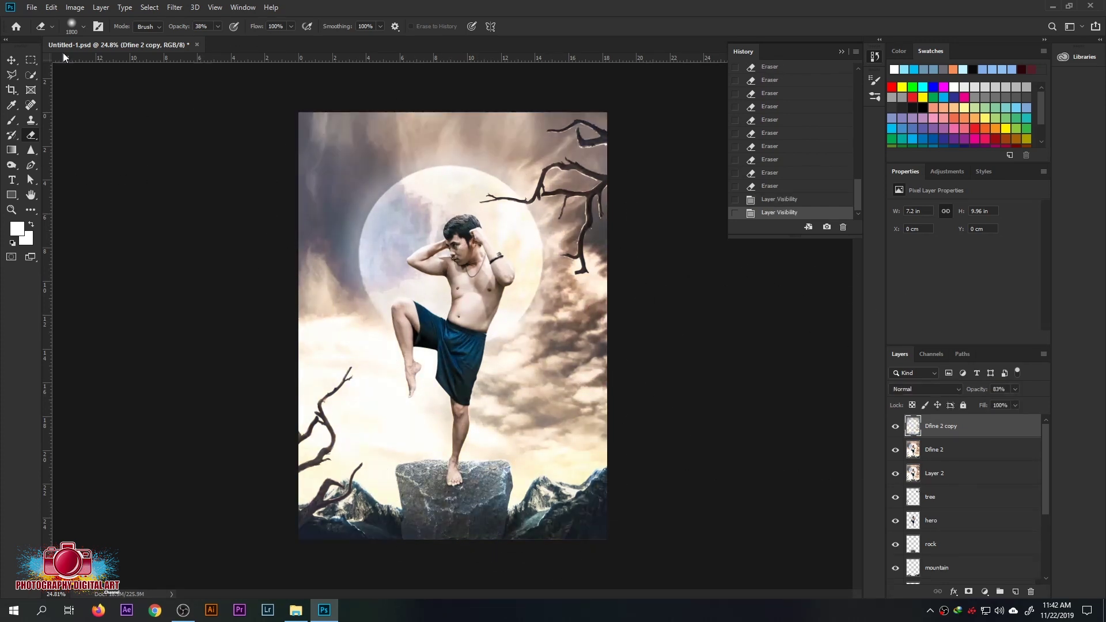